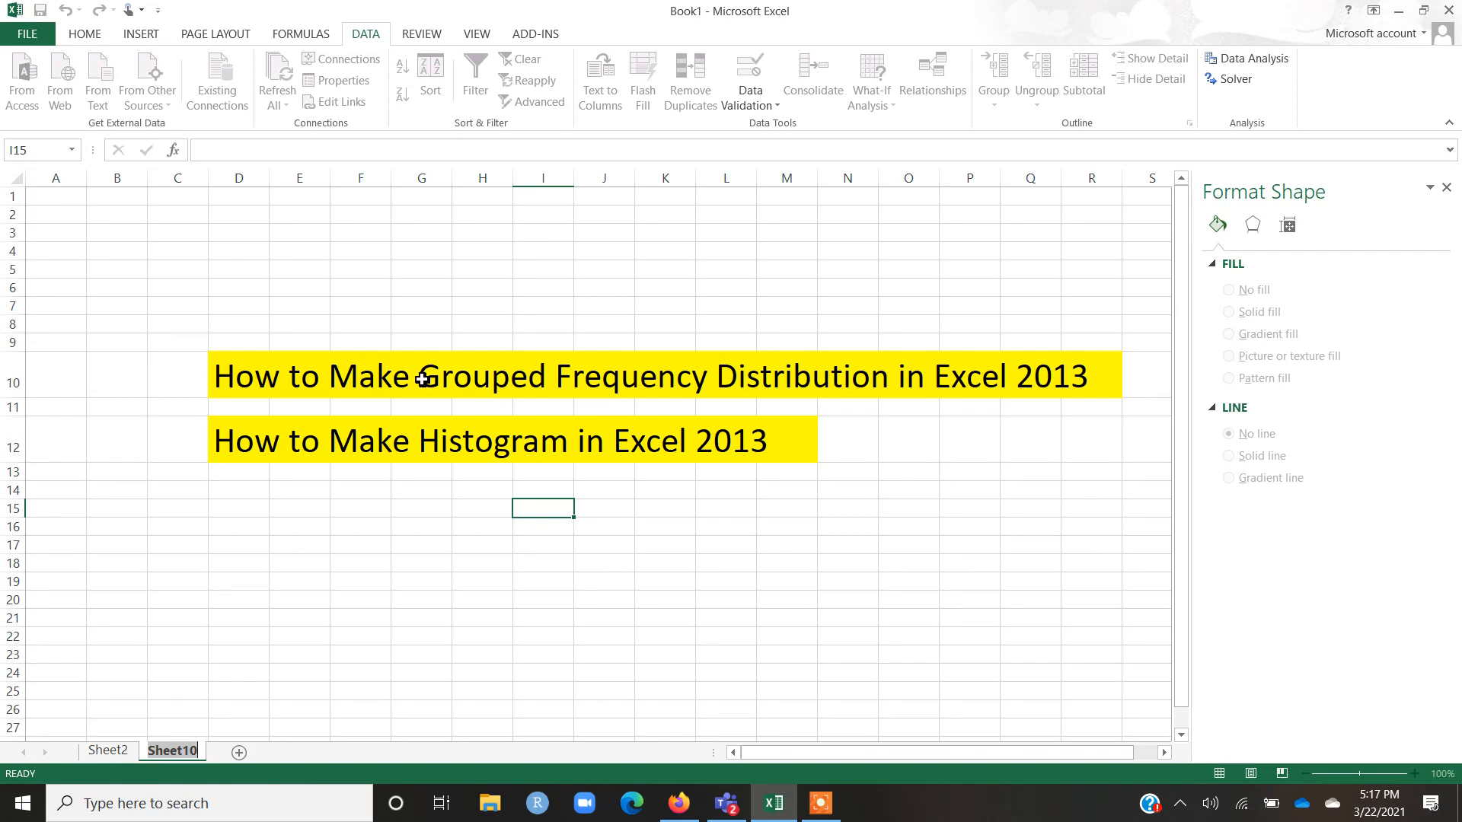
# Open Sheet2 and examine the data in column A and the minimum formula in C1.
pyautogui.click(132, 753)
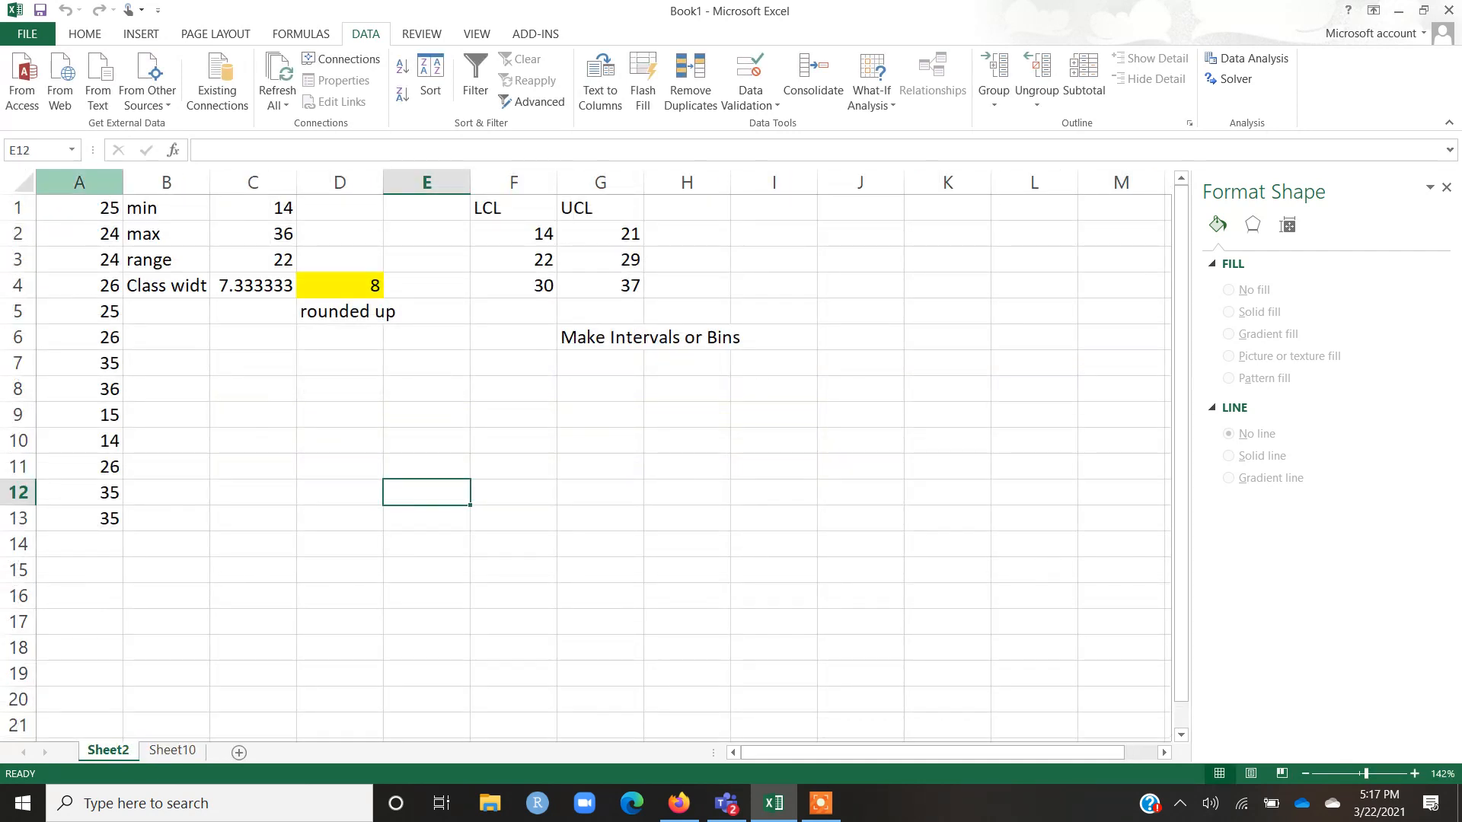
pyautogui.click(90, 182)
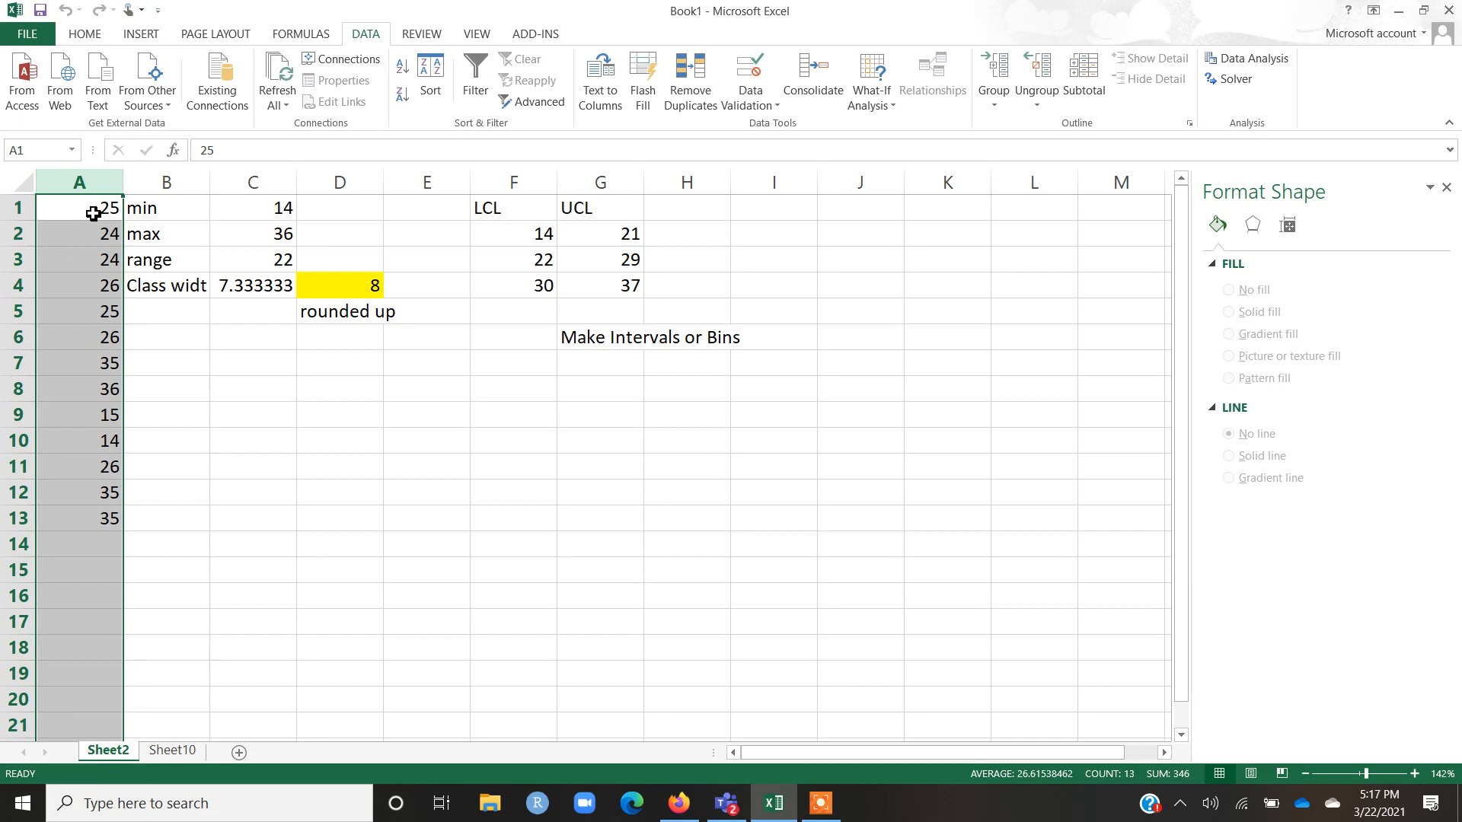
pyautogui.click(283, 423)
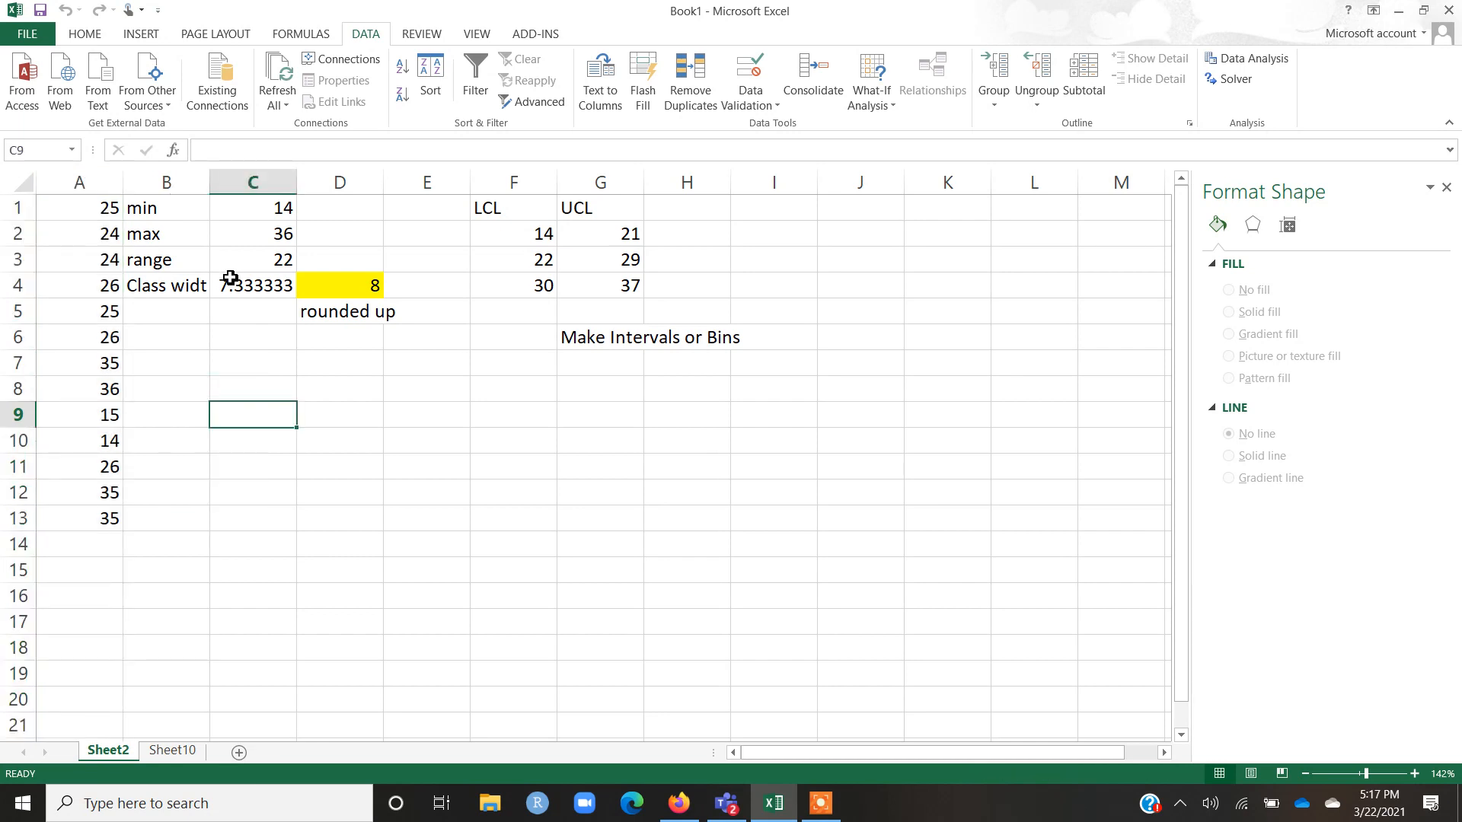
pyautogui.doubleClick(240, 200)
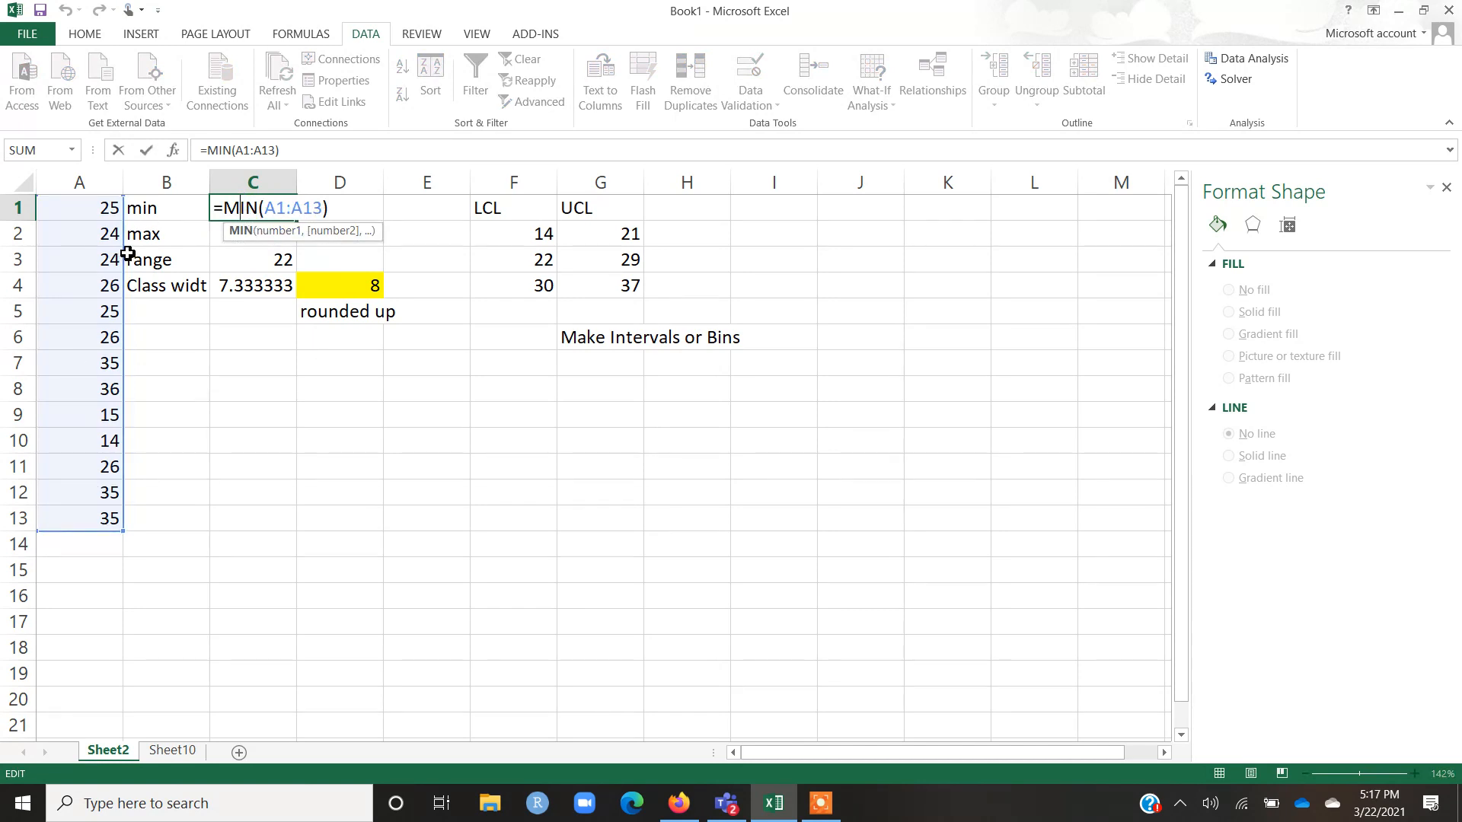
pyautogui.press('Return')
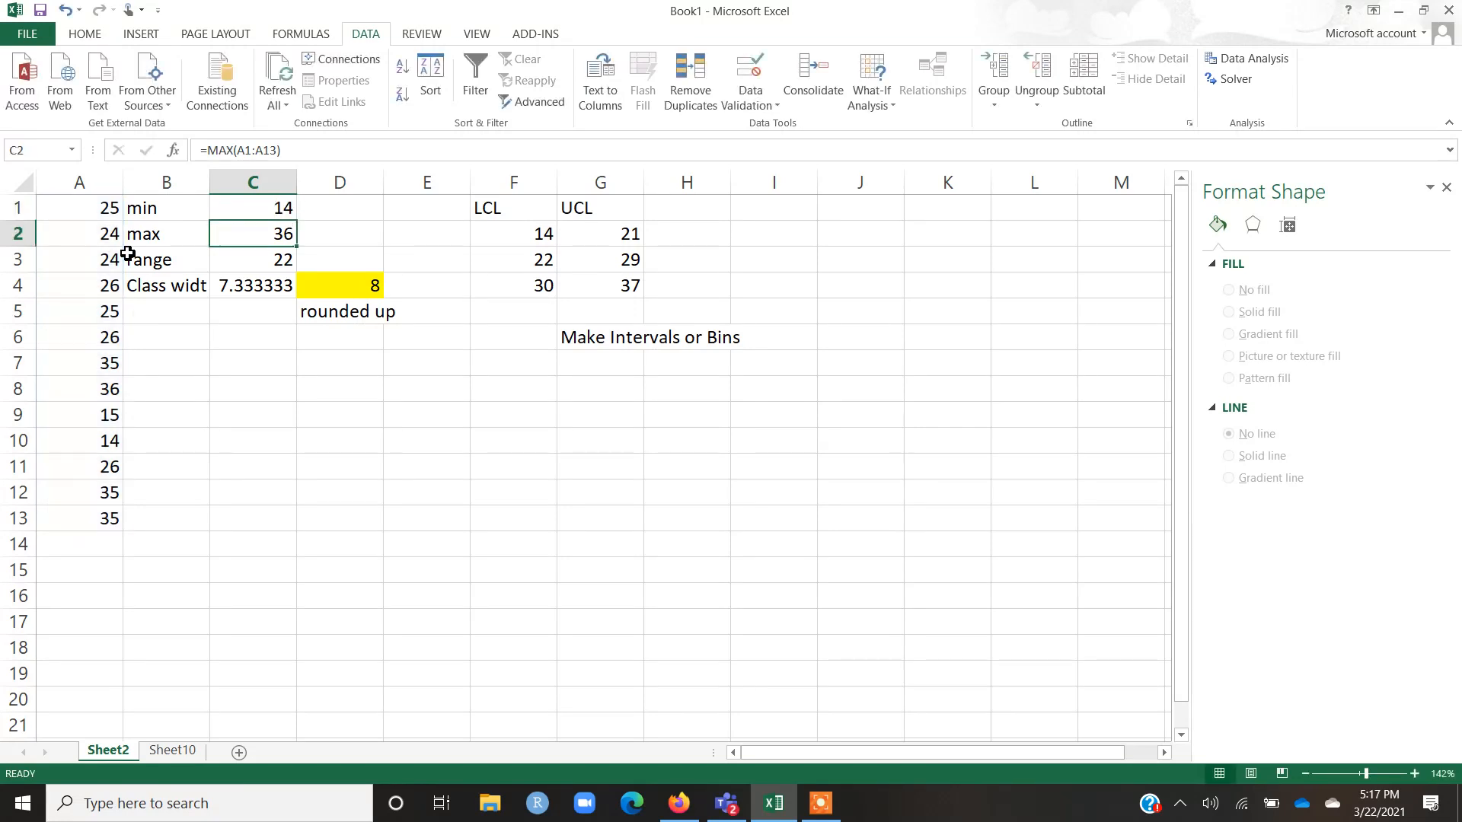
# Calculate the minimum of the data in cell D1 with =min(A1:A13).
pyautogui.click(355, 212)
pyautogui.write('=m')
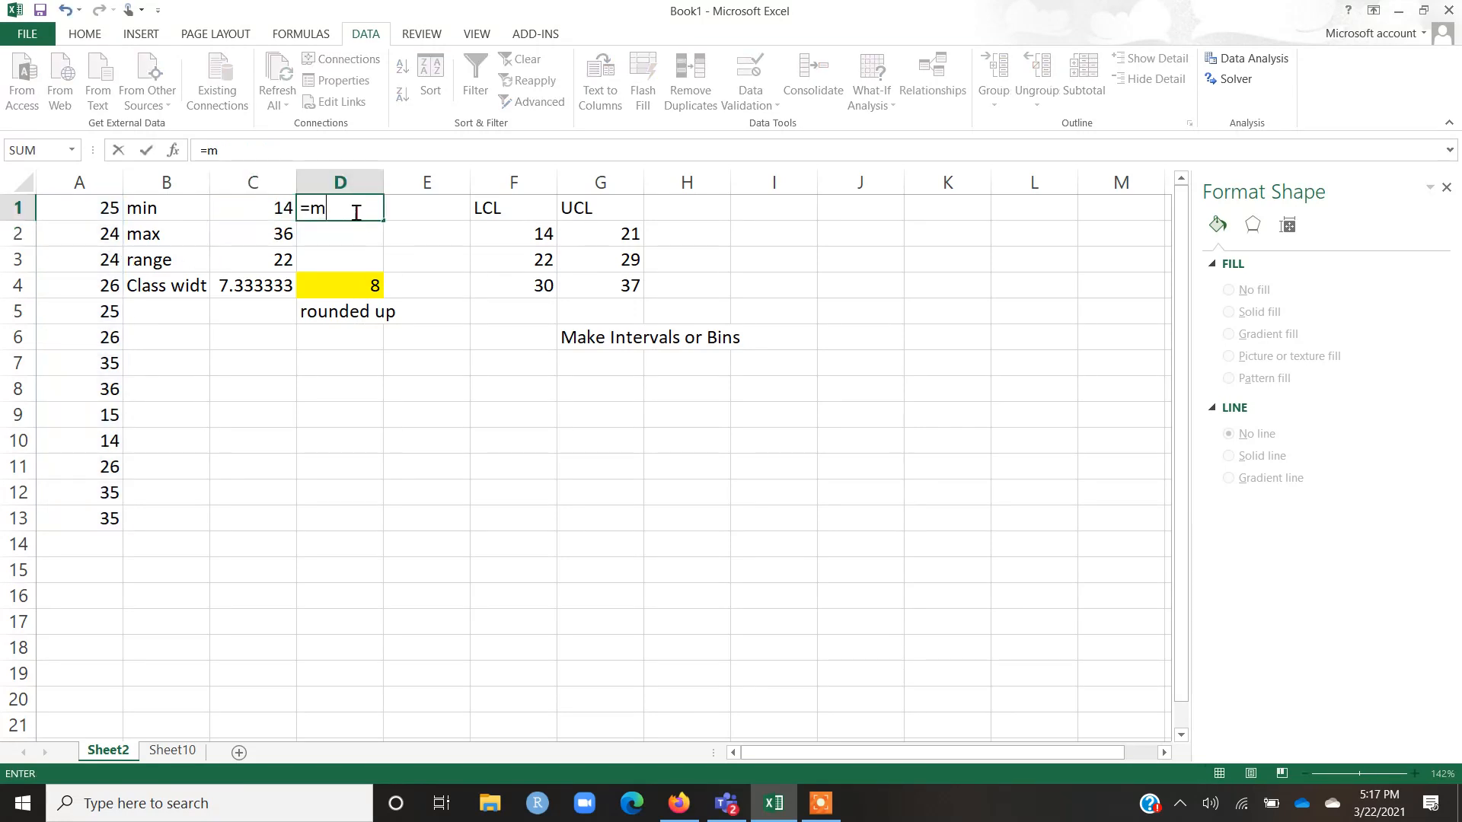
pyautogui.write('in(')
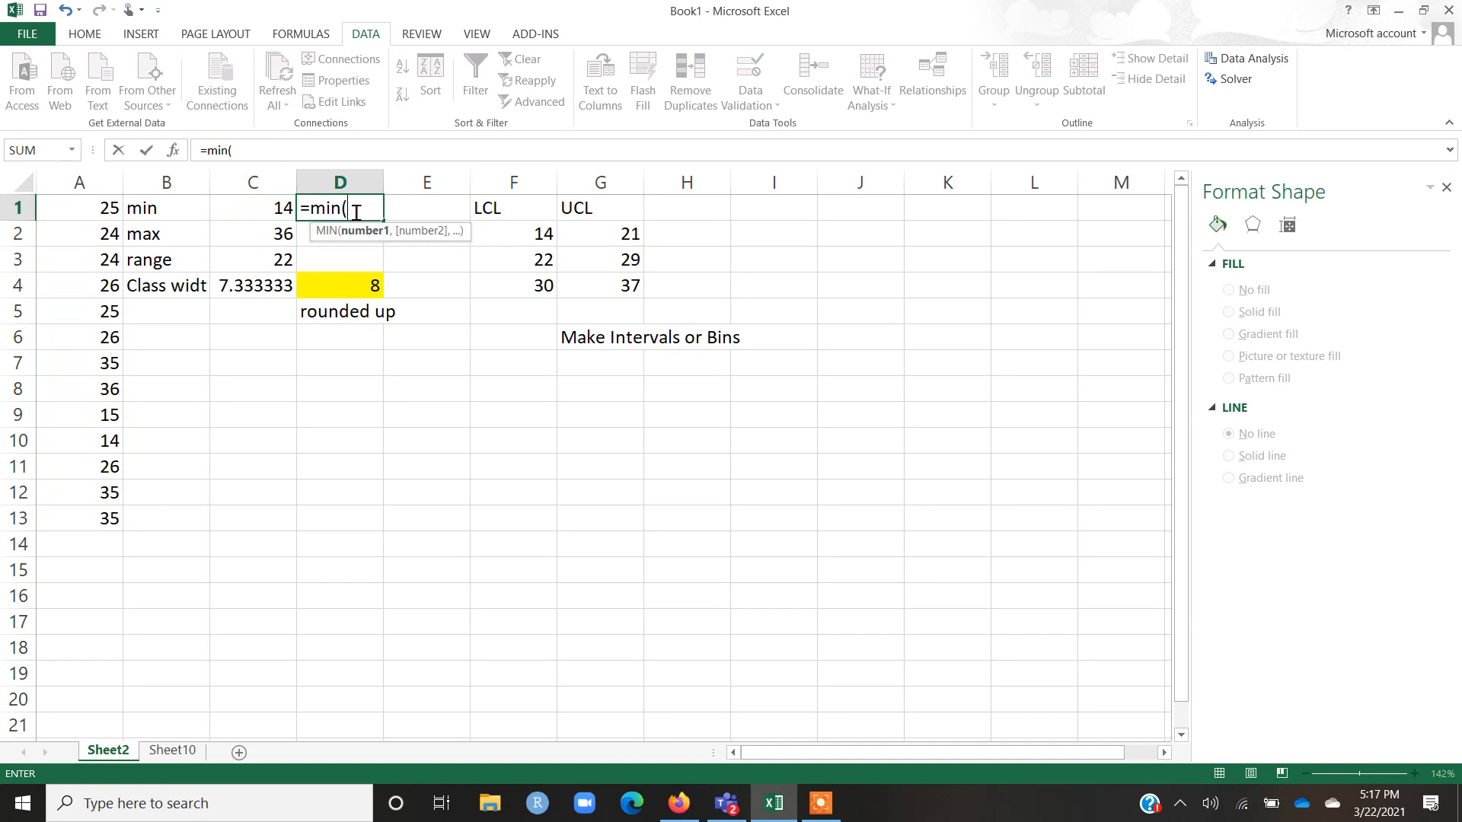
pyautogui.moveTo(105, 206); pyautogui.dragTo(115, 515)
pyautogui.write(')')
pyautogui.press('Return')
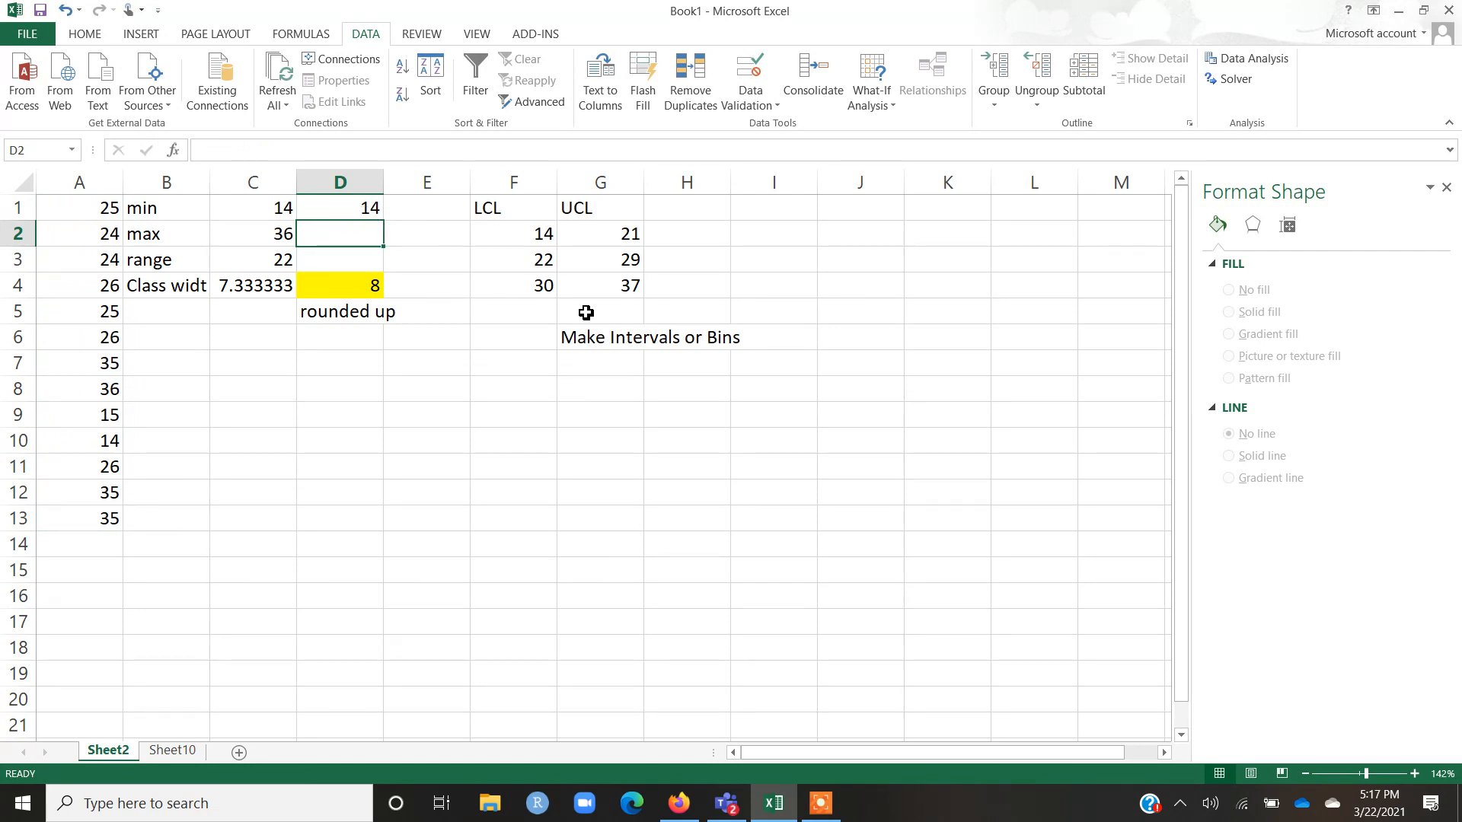
# Calculate the maximum of the data in cell D2 with =max(A1:A13).
pyautogui.write('=max(')
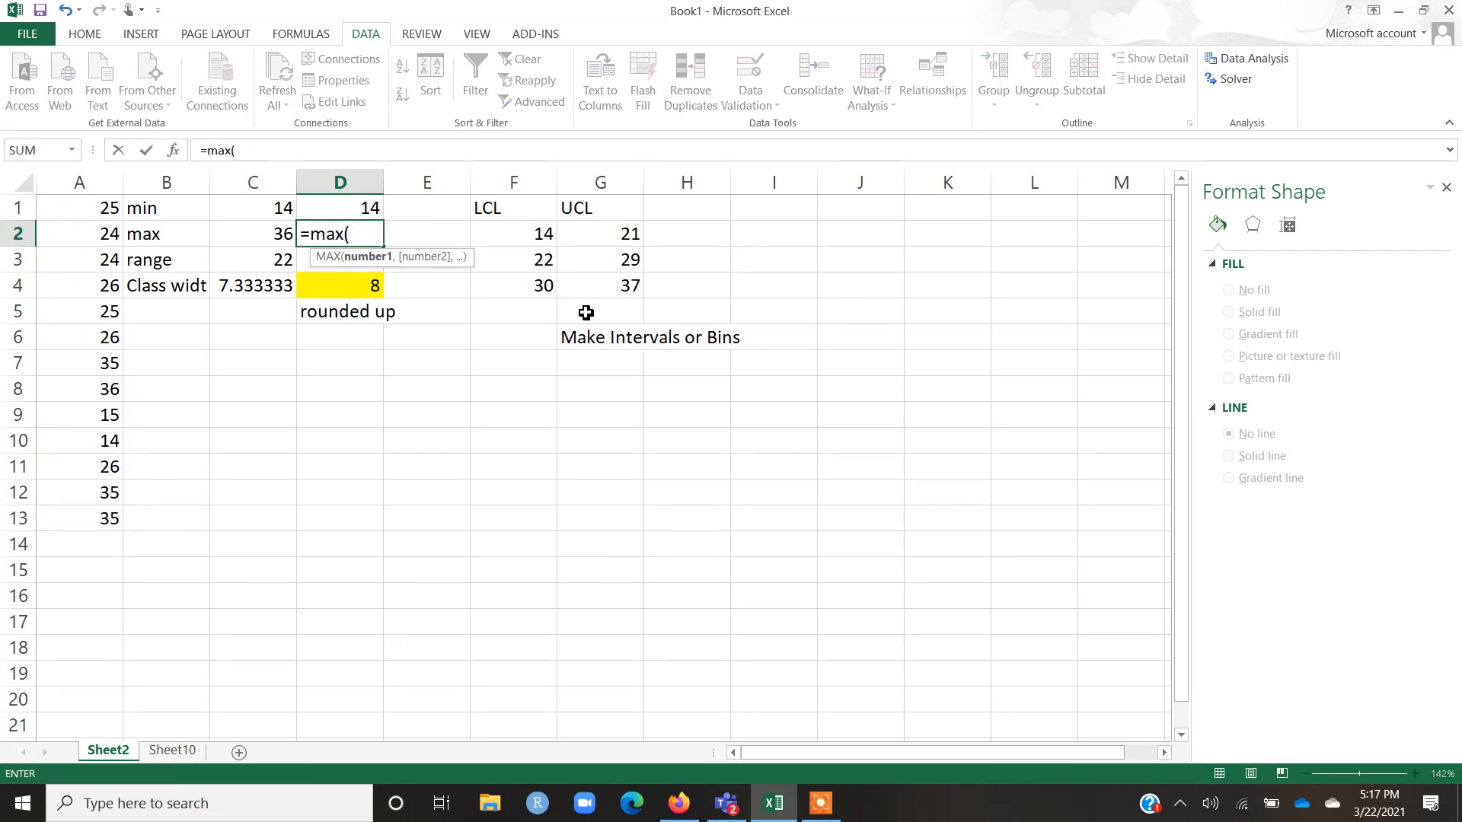
pyautogui.click(102, 213)
pyautogui.moveTo(97, 228); pyautogui.dragTo(107, 510)
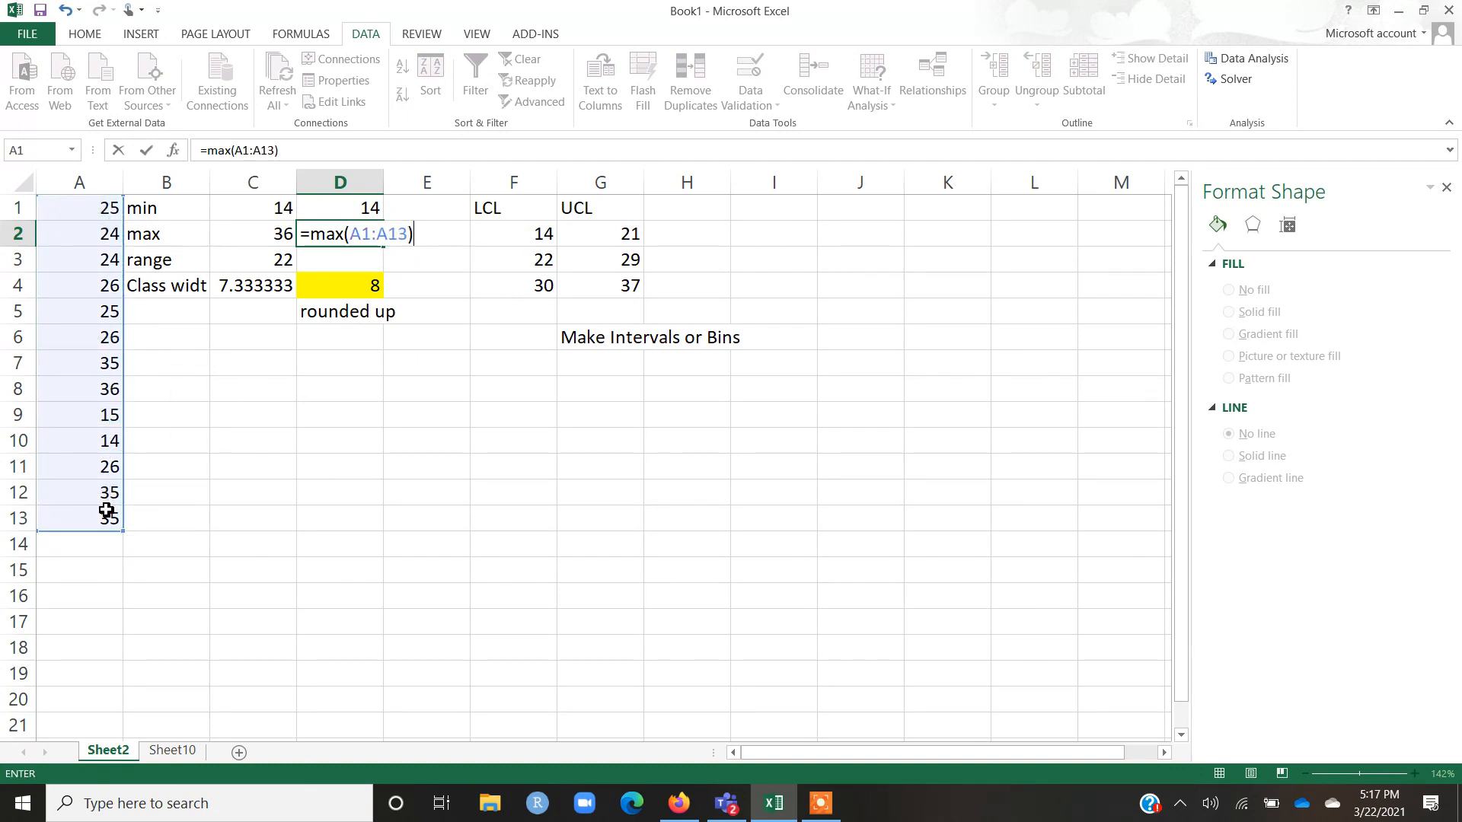
pyautogui.press('Return')
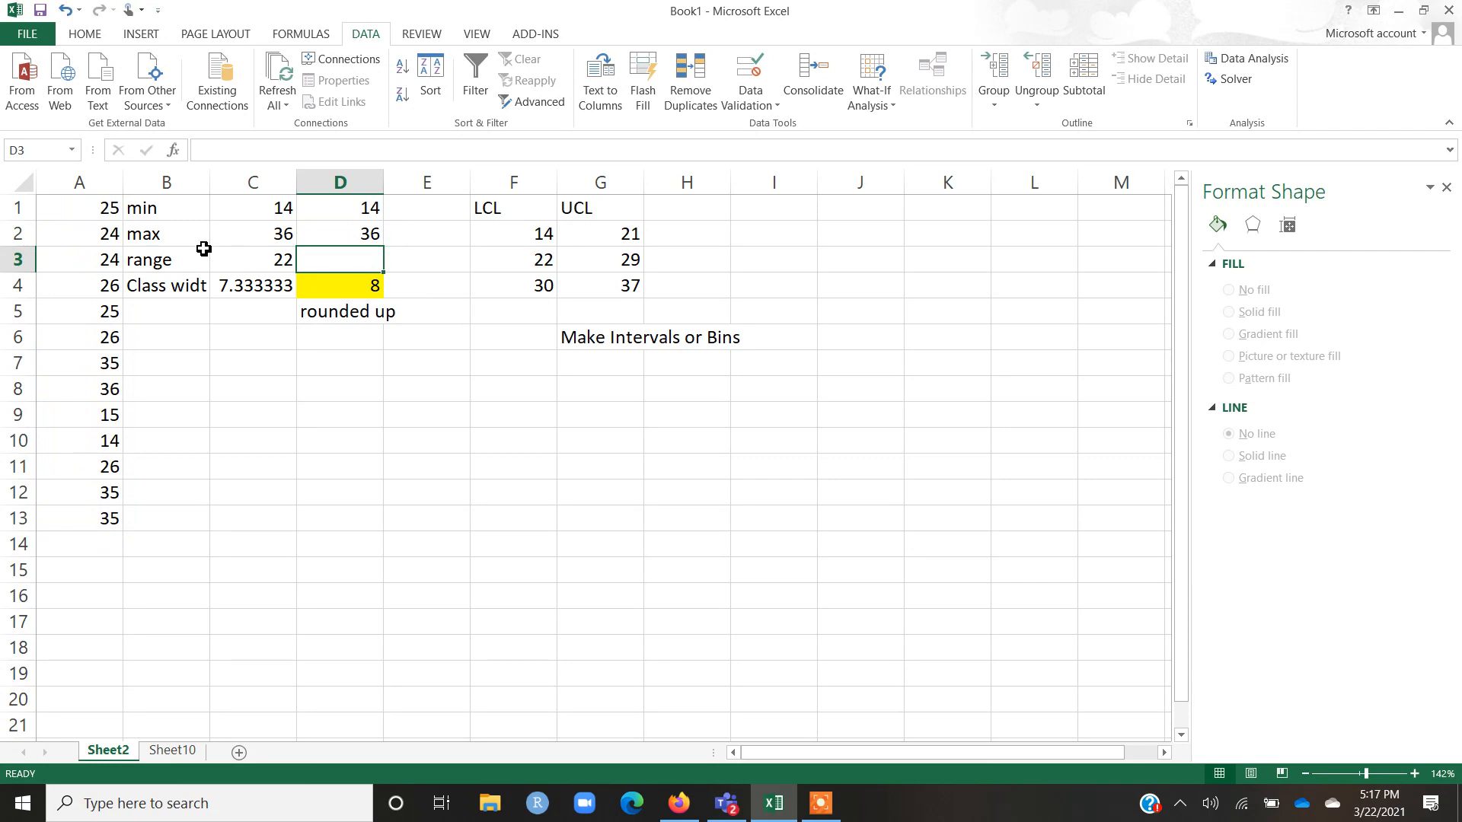
# Inspect the range formula in C3, the class width formula in C4 and the rounded-up class width in D4.
pyautogui.click(267, 273)
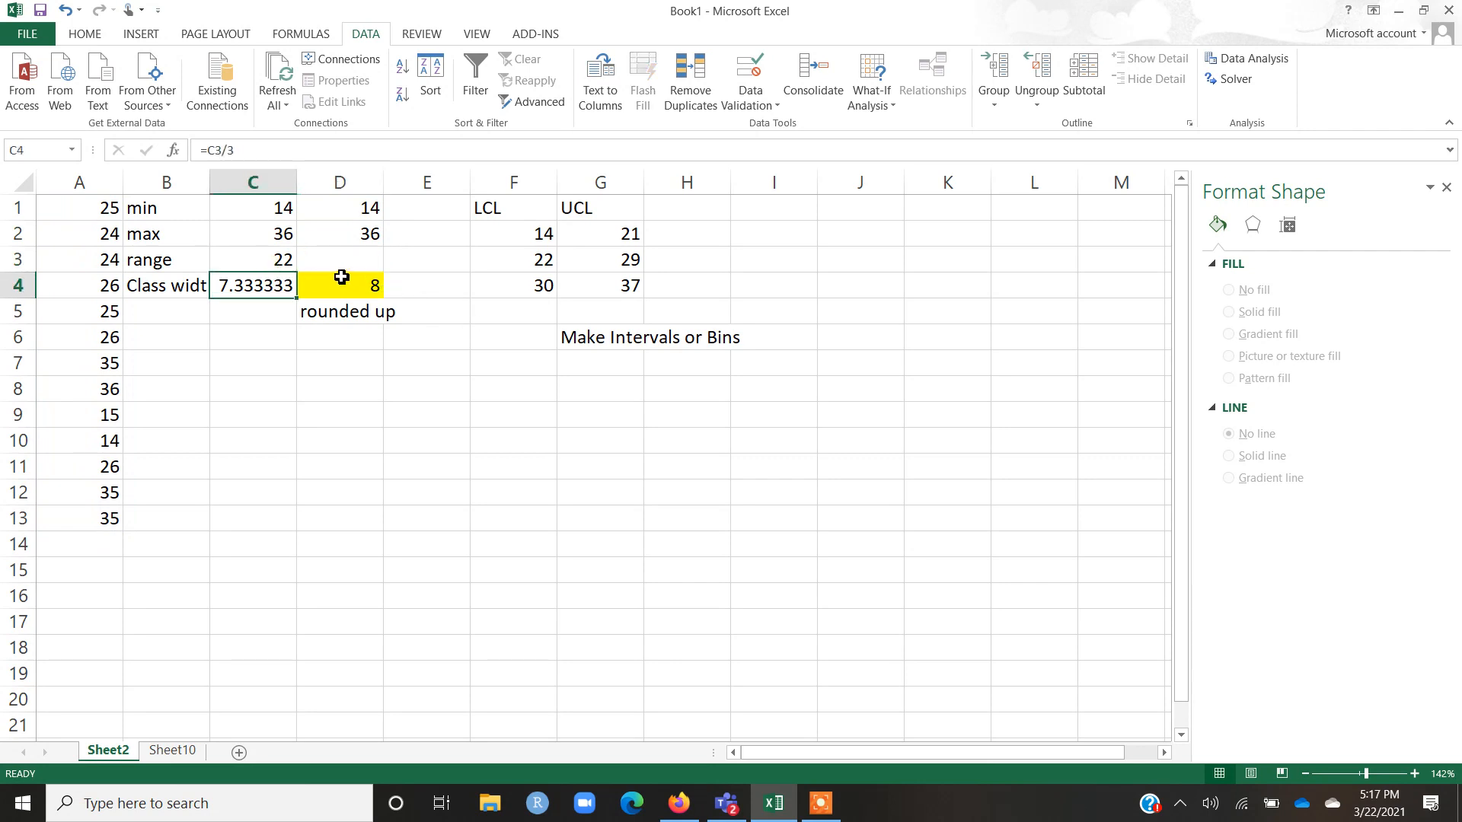
pyautogui.doubleClick(258, 263)
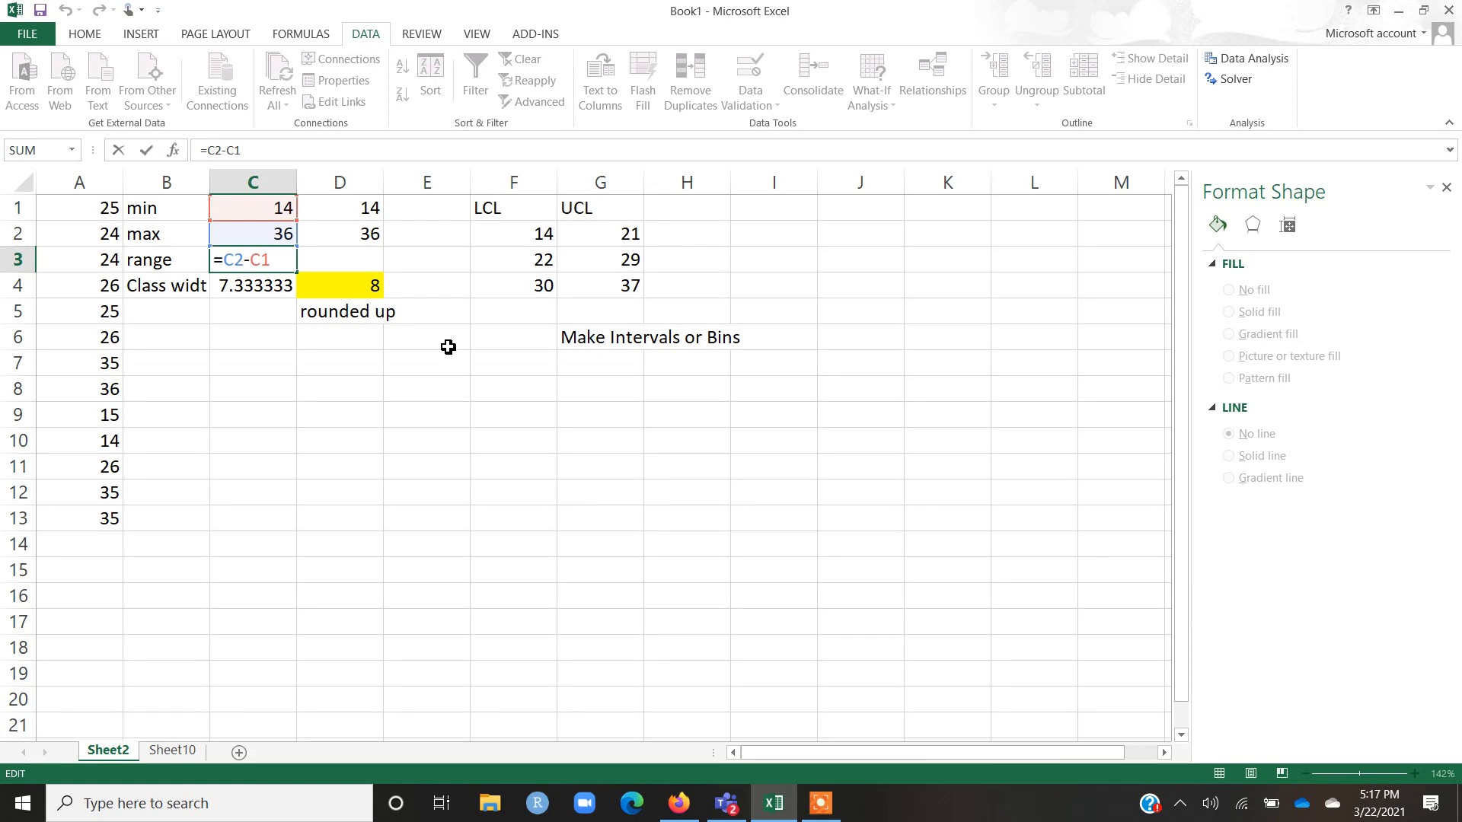
pyautogui.press('Return')
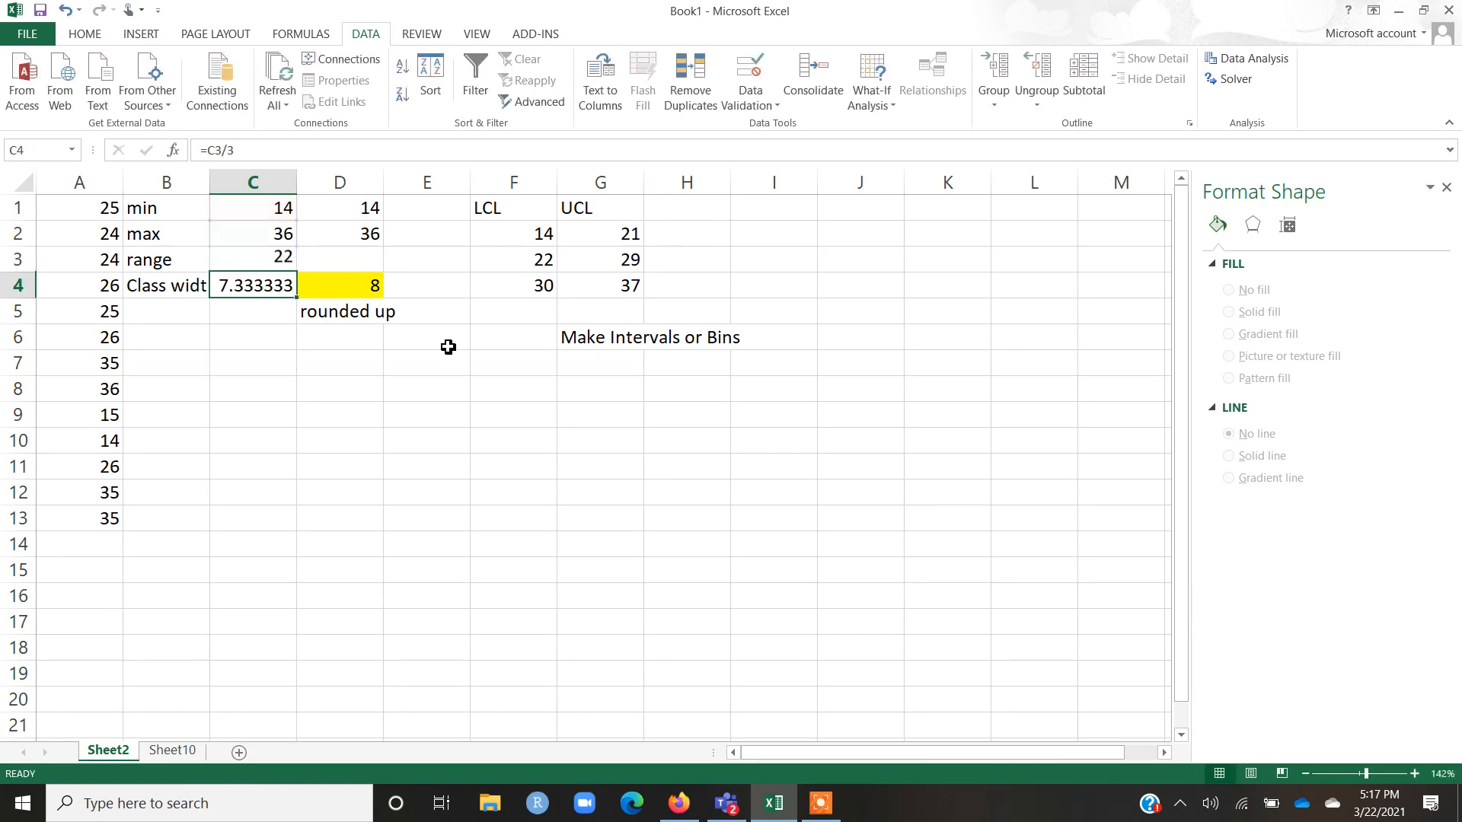
pyautogui.doubleClick(270, 285)
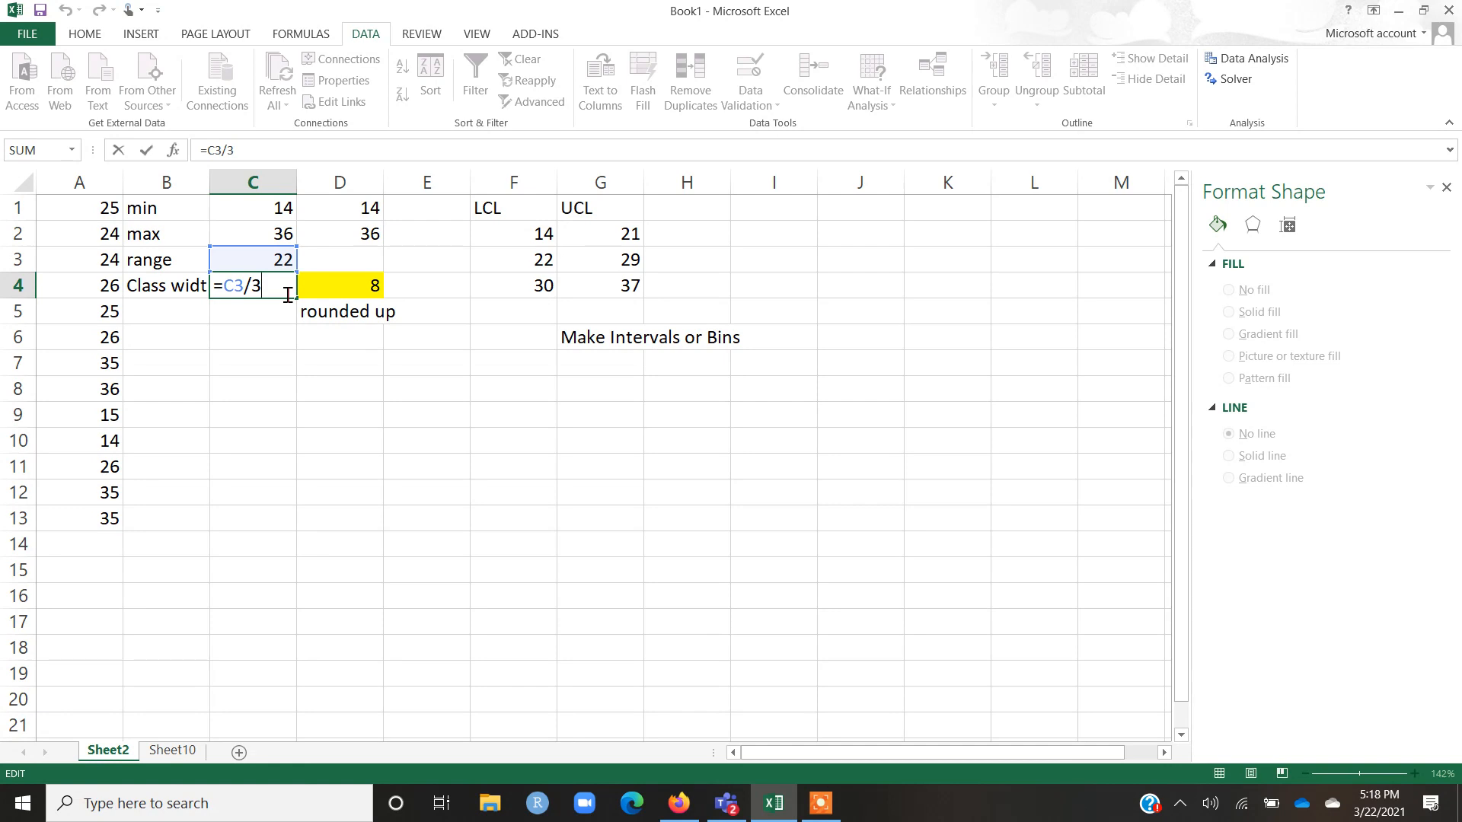
pyautogui.press('Return')
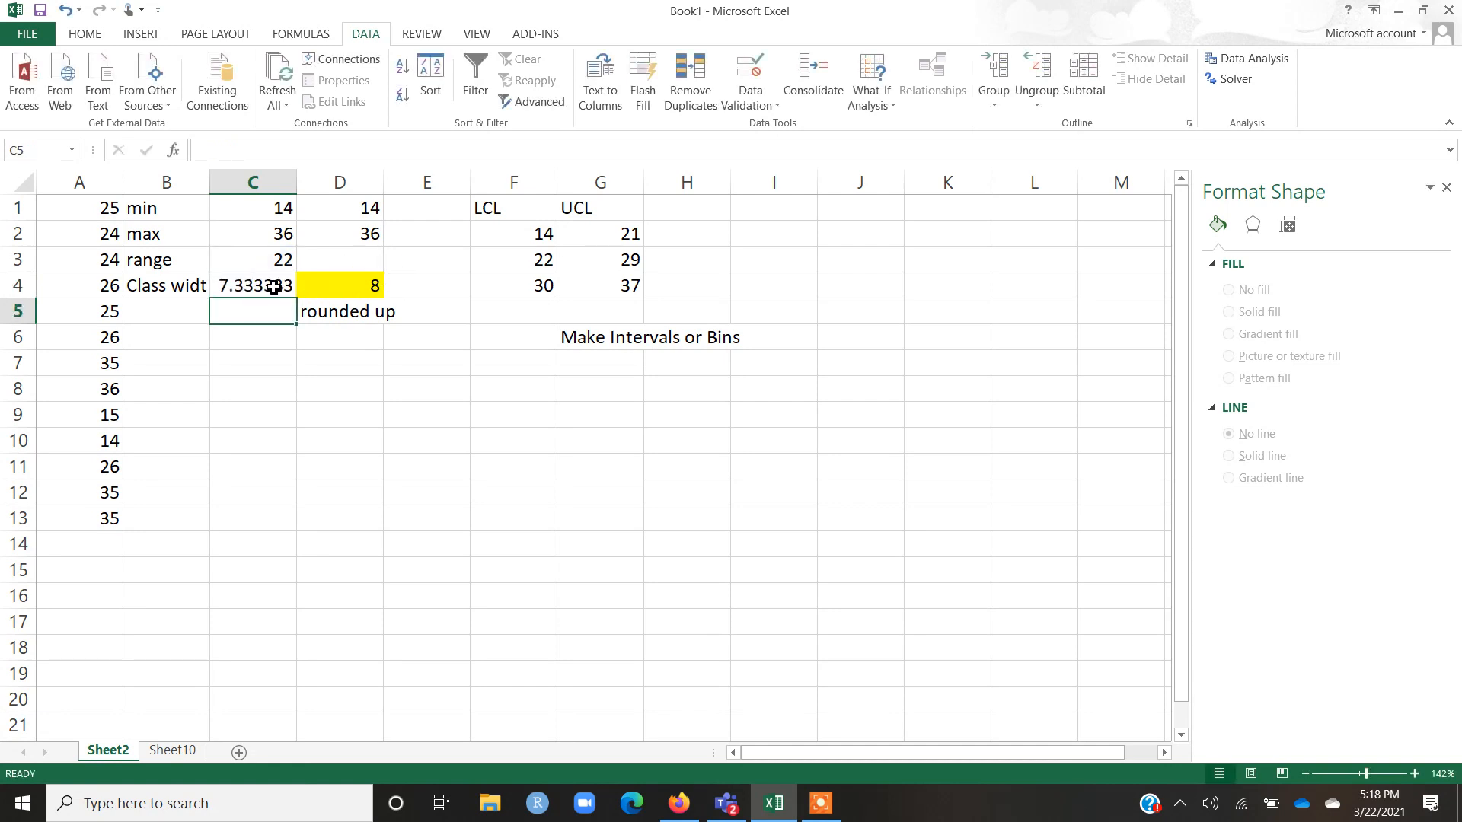
pyautogui.click(274, 287)
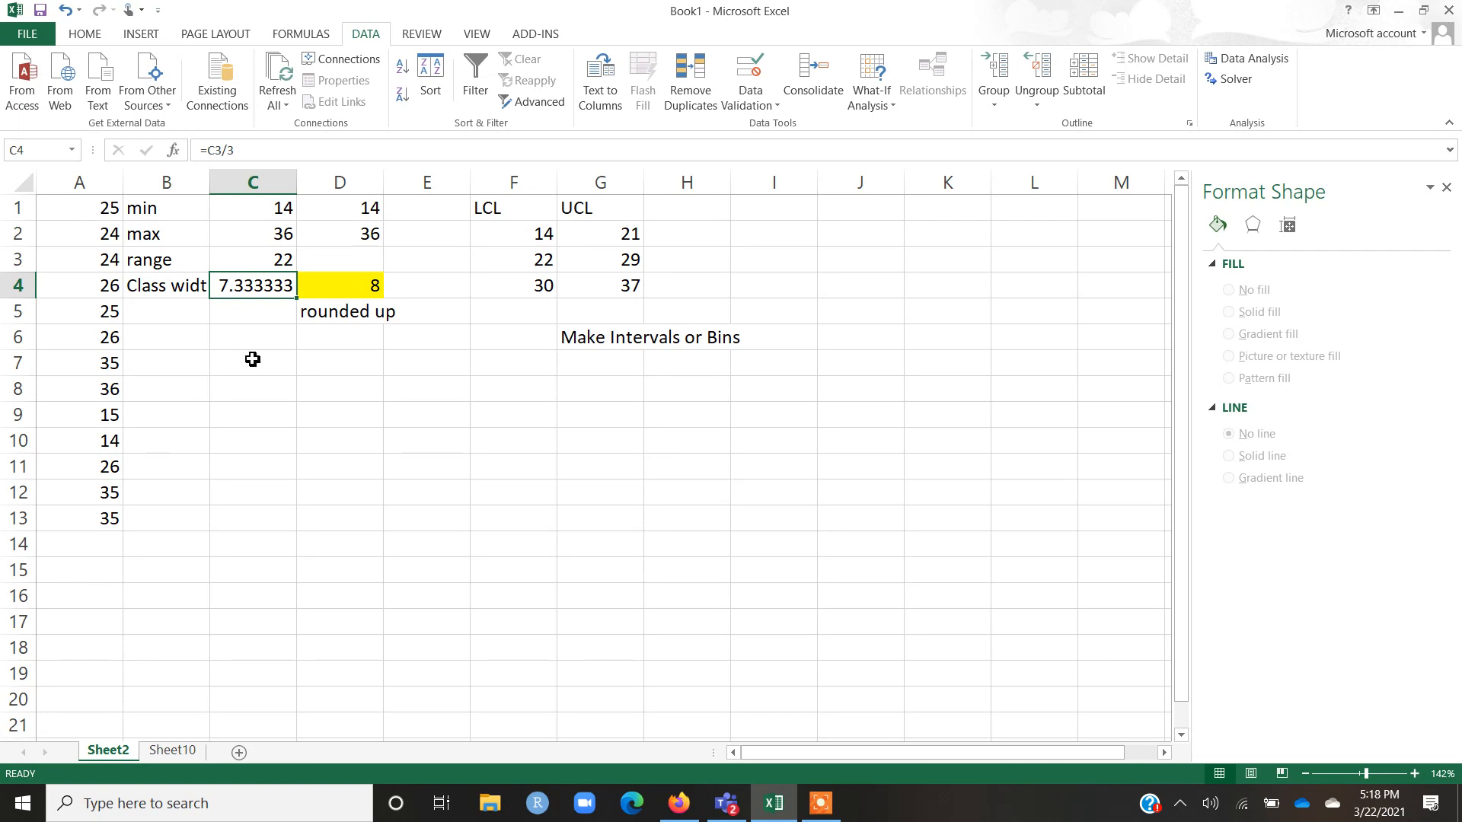
pyautogui.click(362, 287)
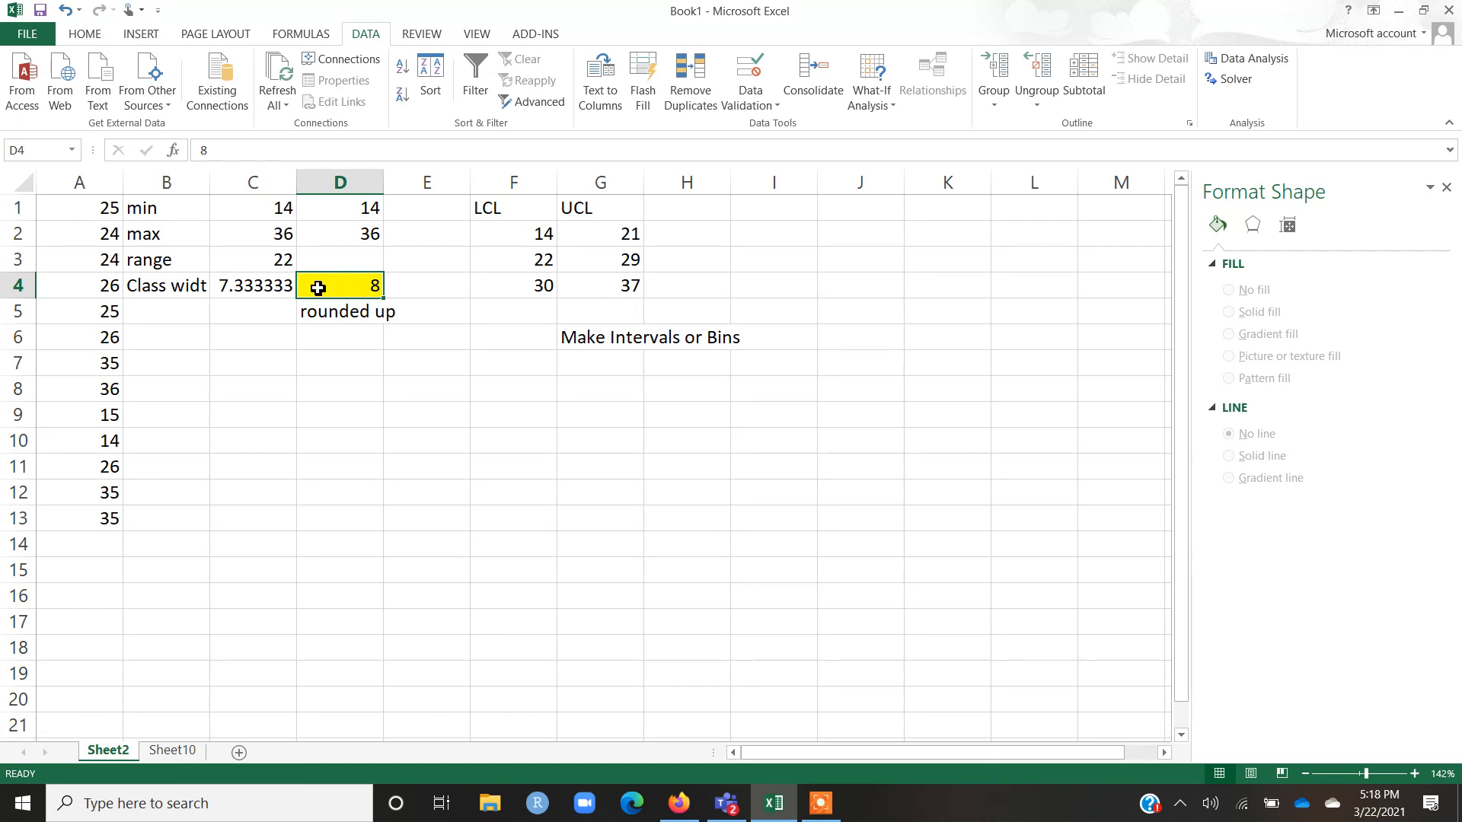
# Examine the LCL and UCL headings and the formulas behind the first two lower class limits in F2 and F3.
pyautogui.click(527, 201)
pyautogui.click(621, 200)
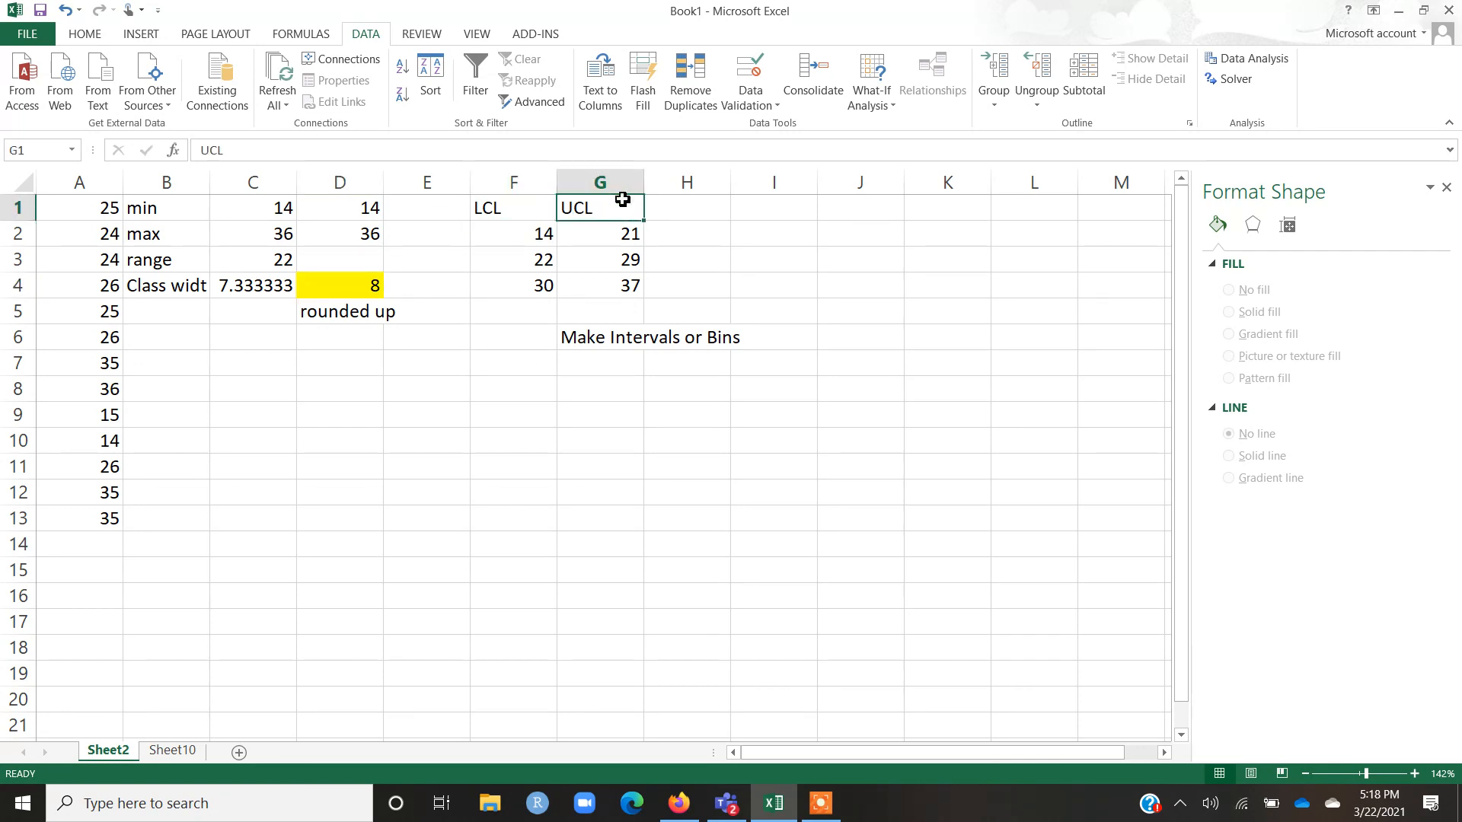
pyautogui.click(523, 211)
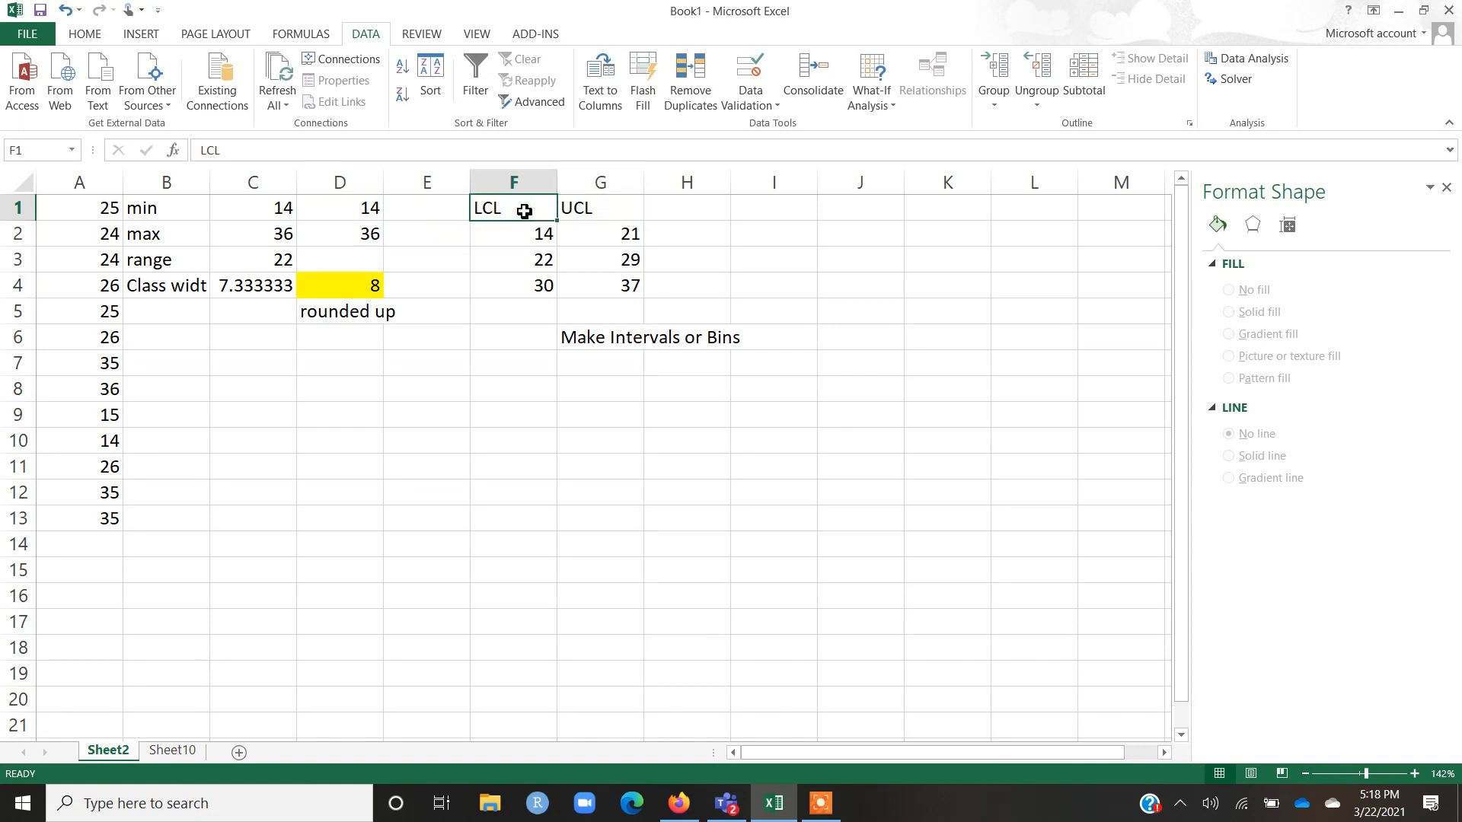
pyautogui.click(591, 204)
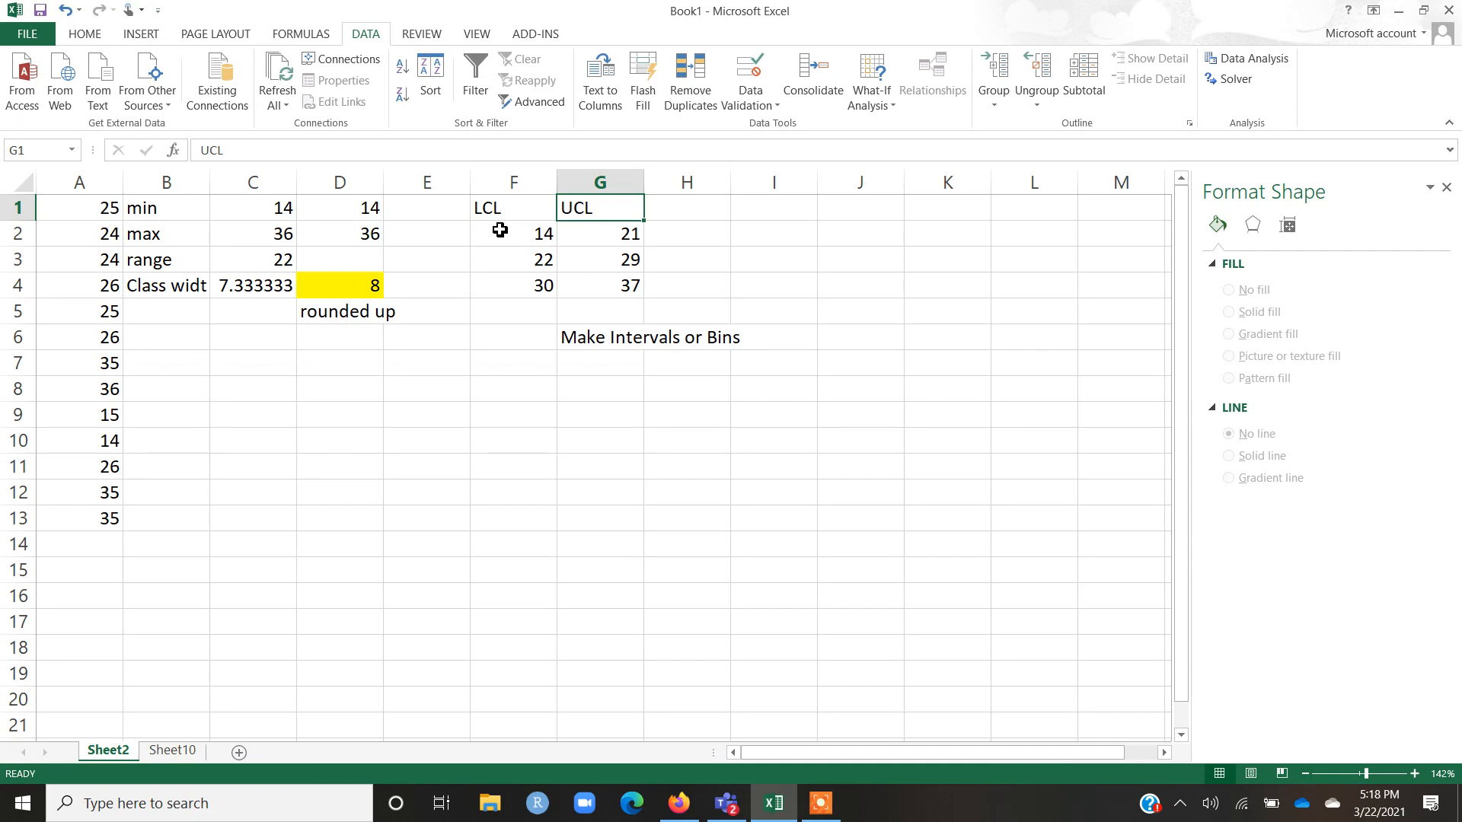
pyautogui.click(252, 210)
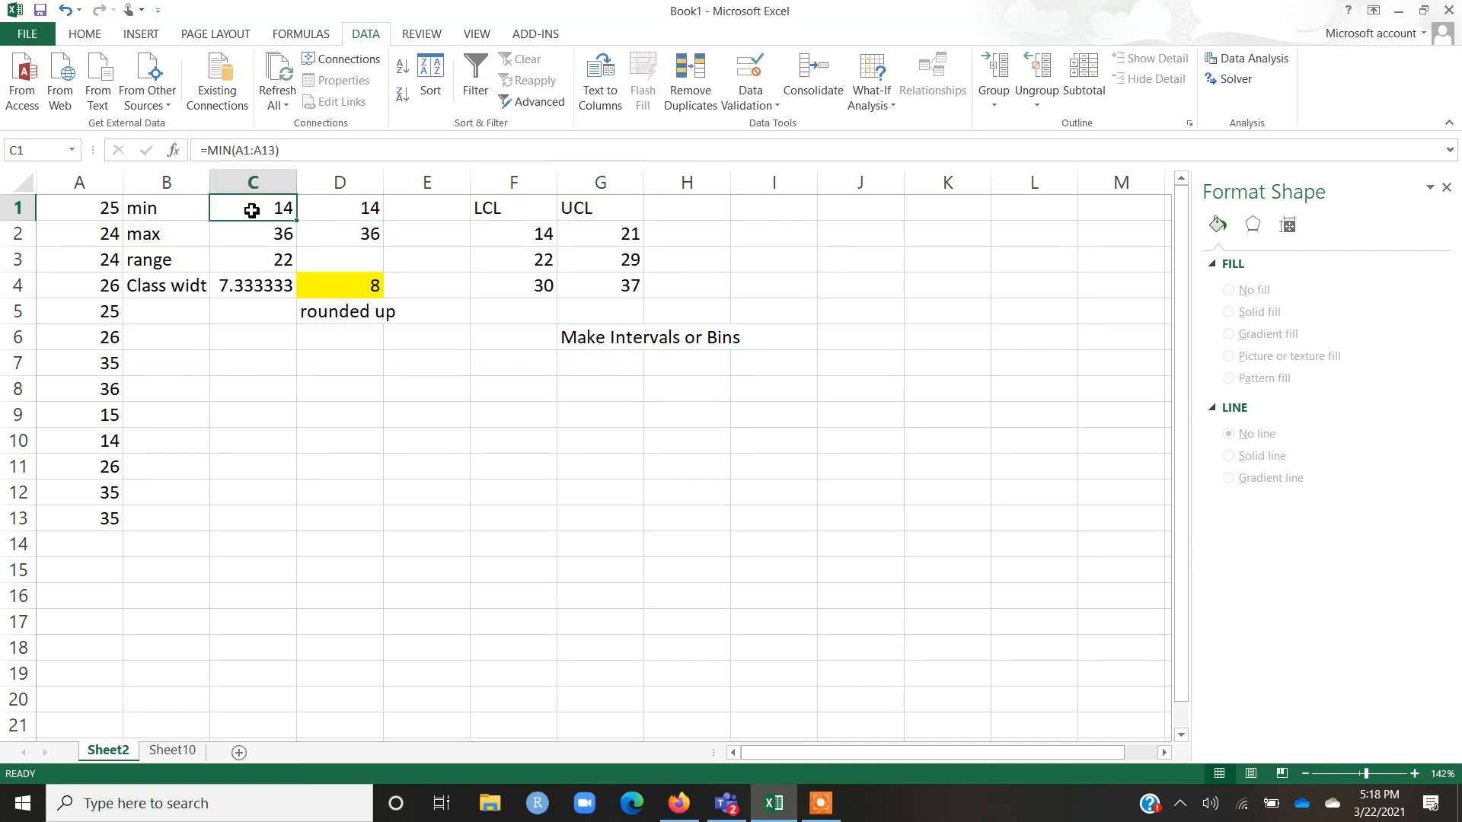
pyautogui.click(544, 239)
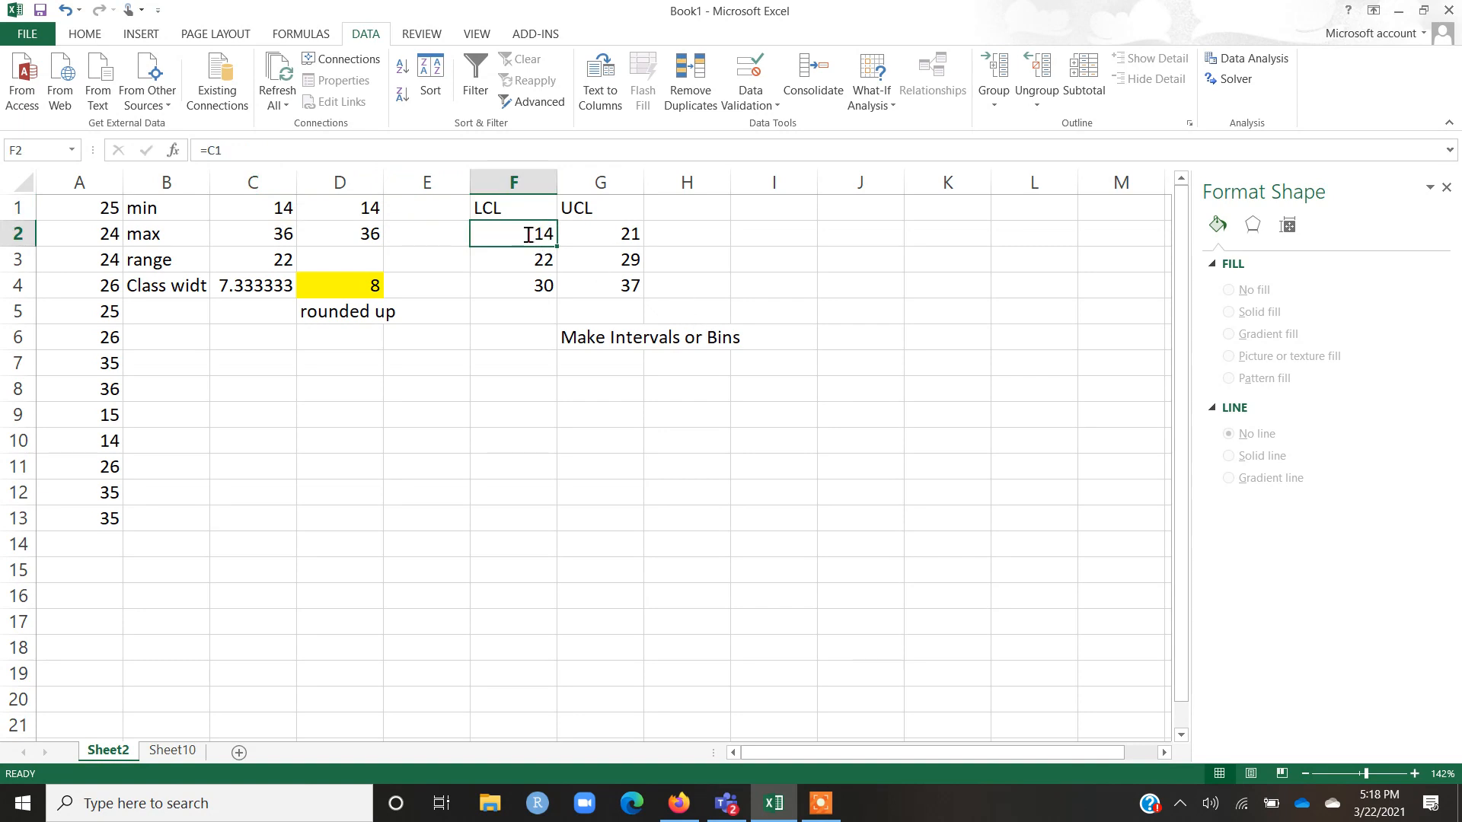
pyautogui.doubleClick(529, 235)
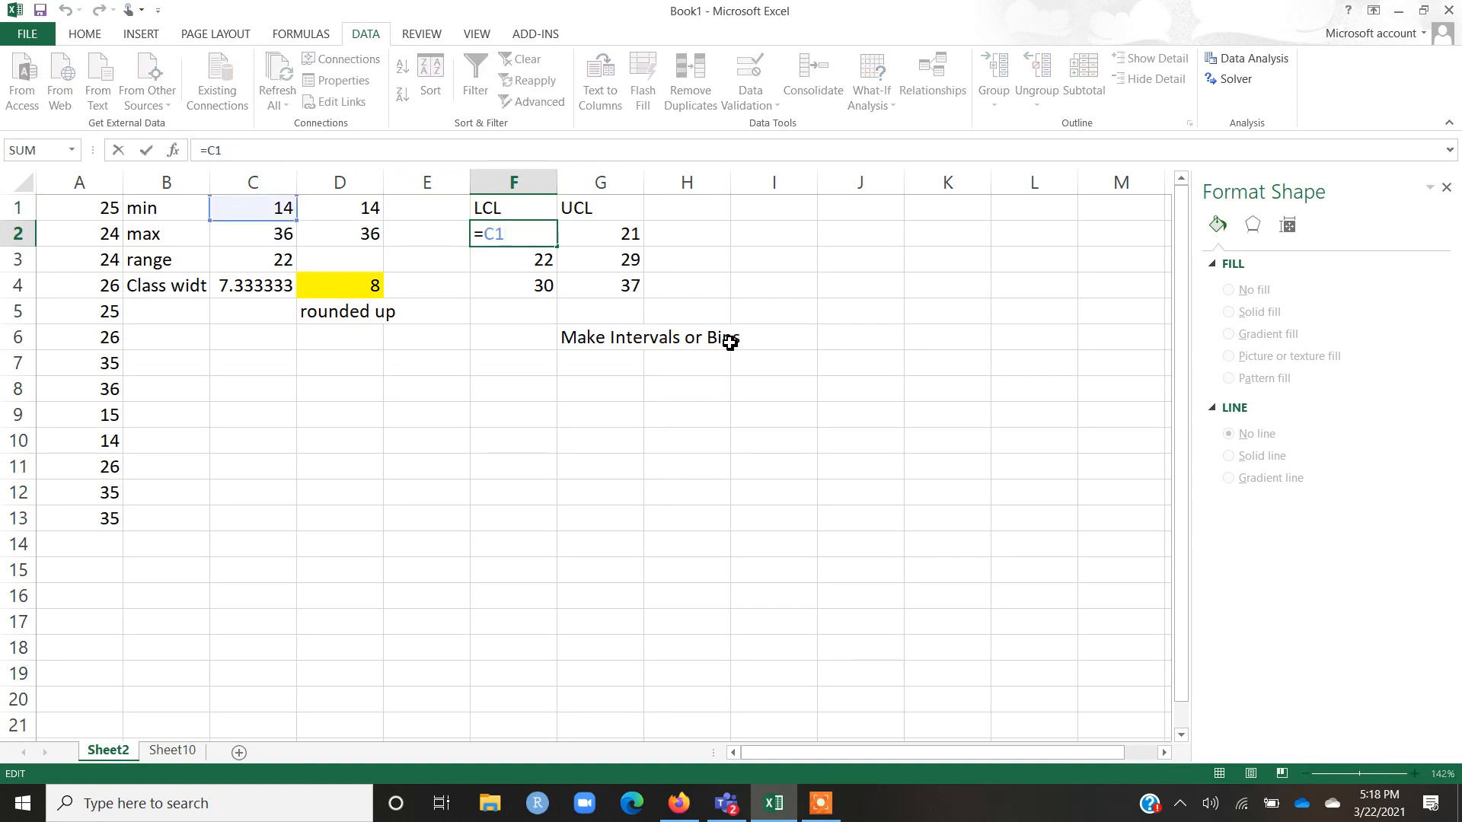
pyautogui.press('Return')
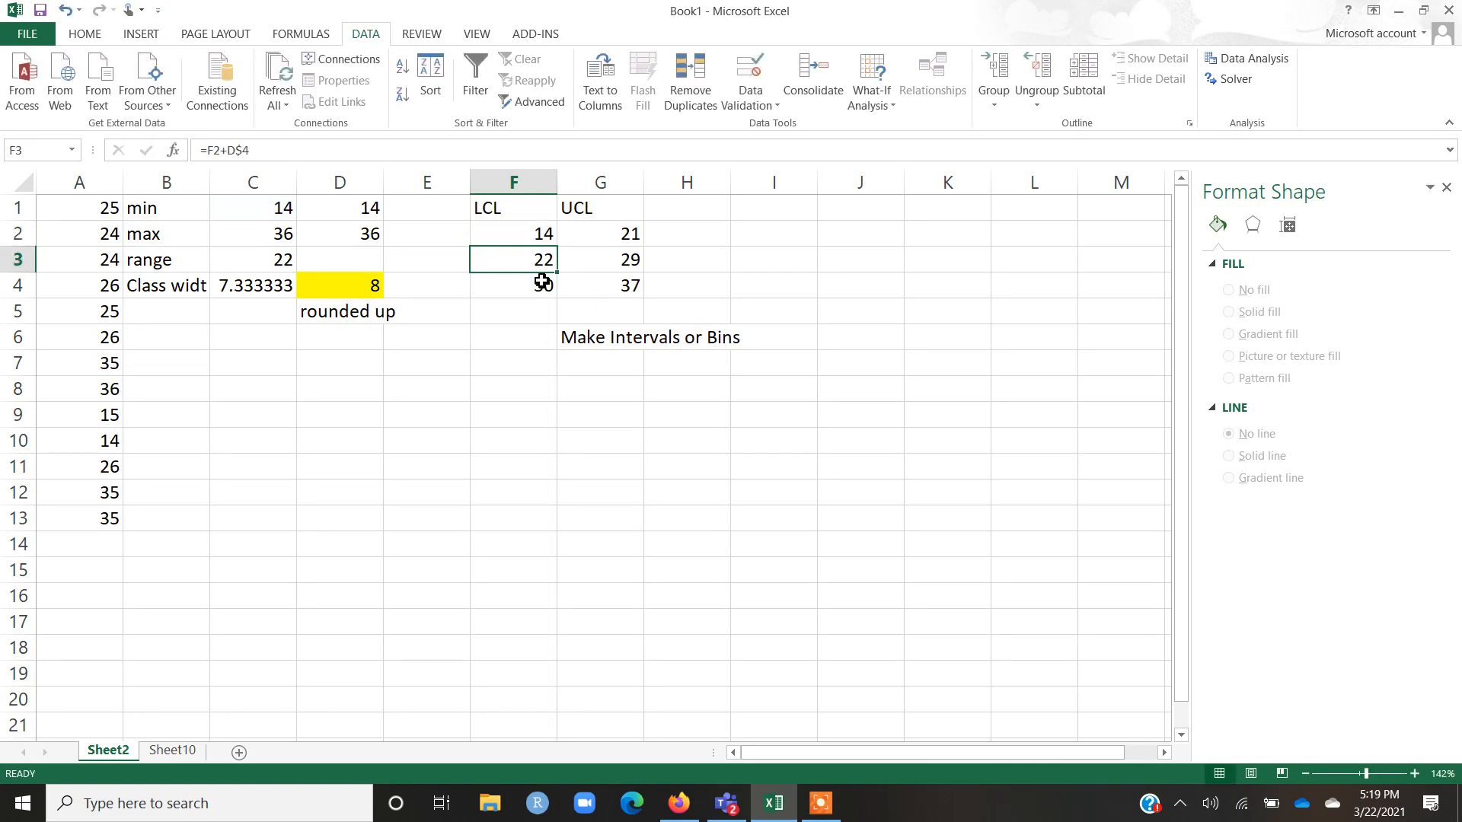
pyautogui.doubleClick(511, 259)
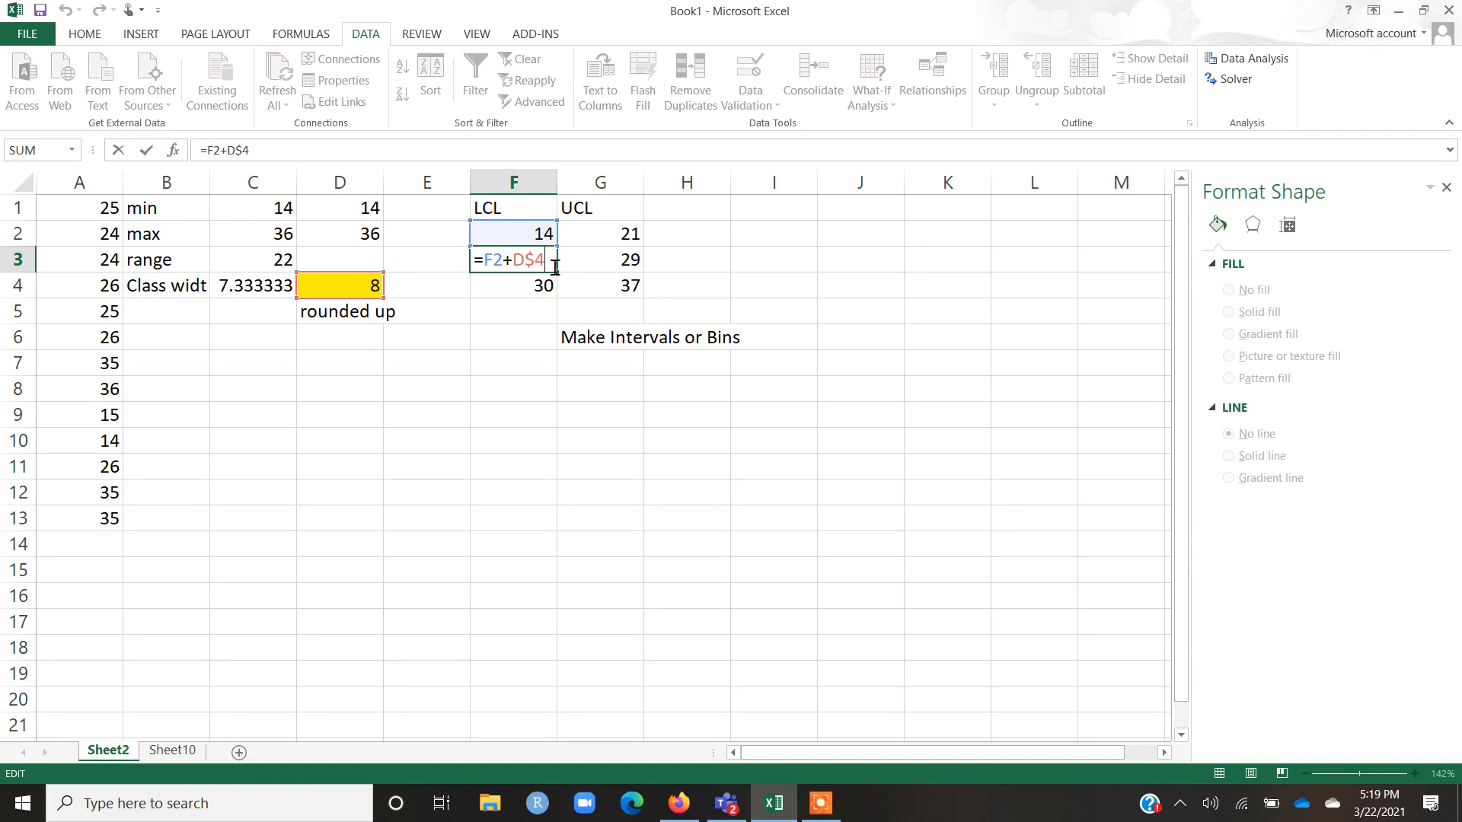
pyautogui.press('Return')
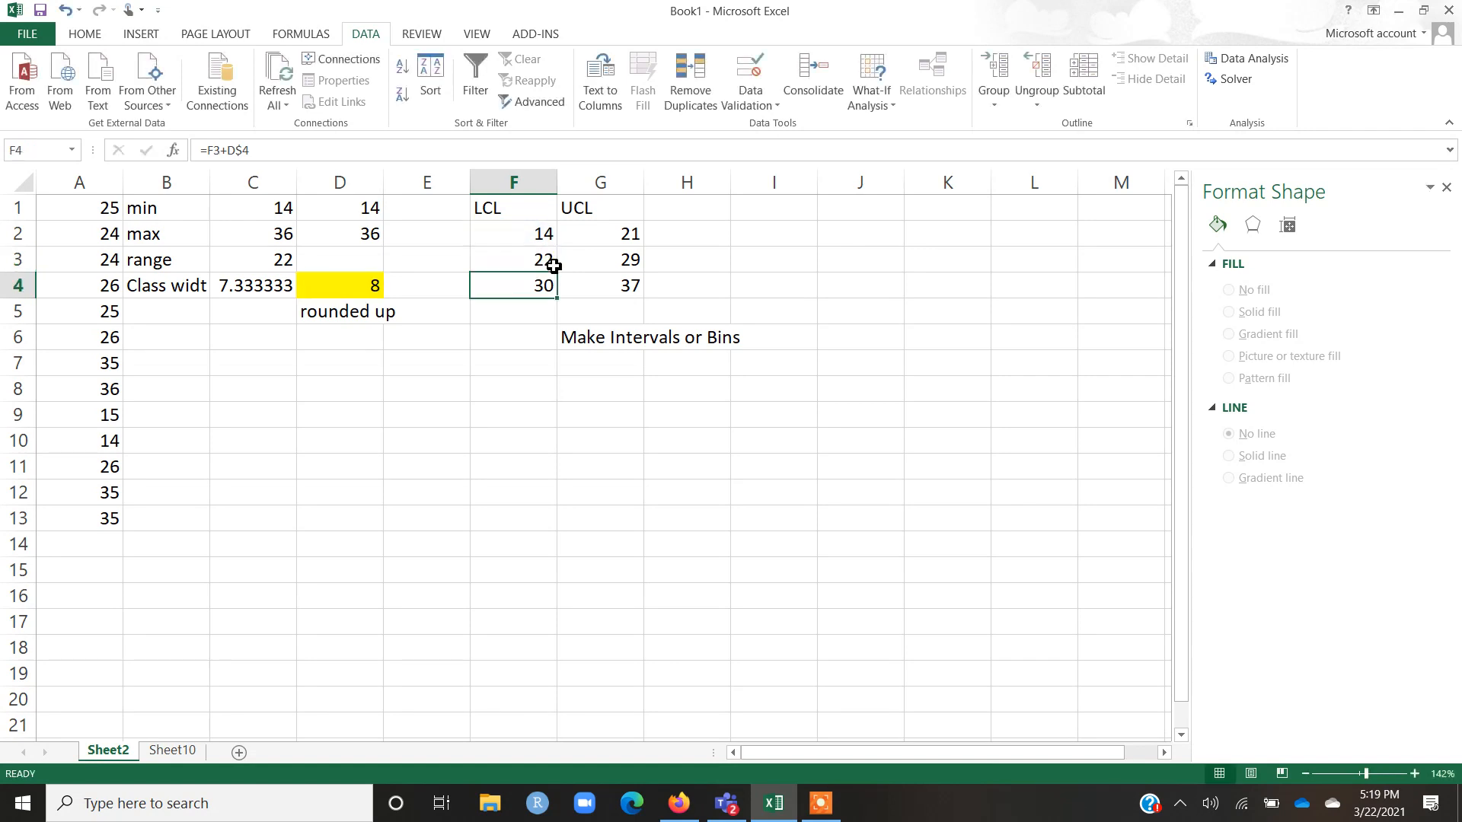
# Rebuild the second lower class limit in F3 as =F2+D$4, keeping the class width's row reference absolute.
pyautogui.doubleClick(512, 257)
pyautogui.click(526, 283)
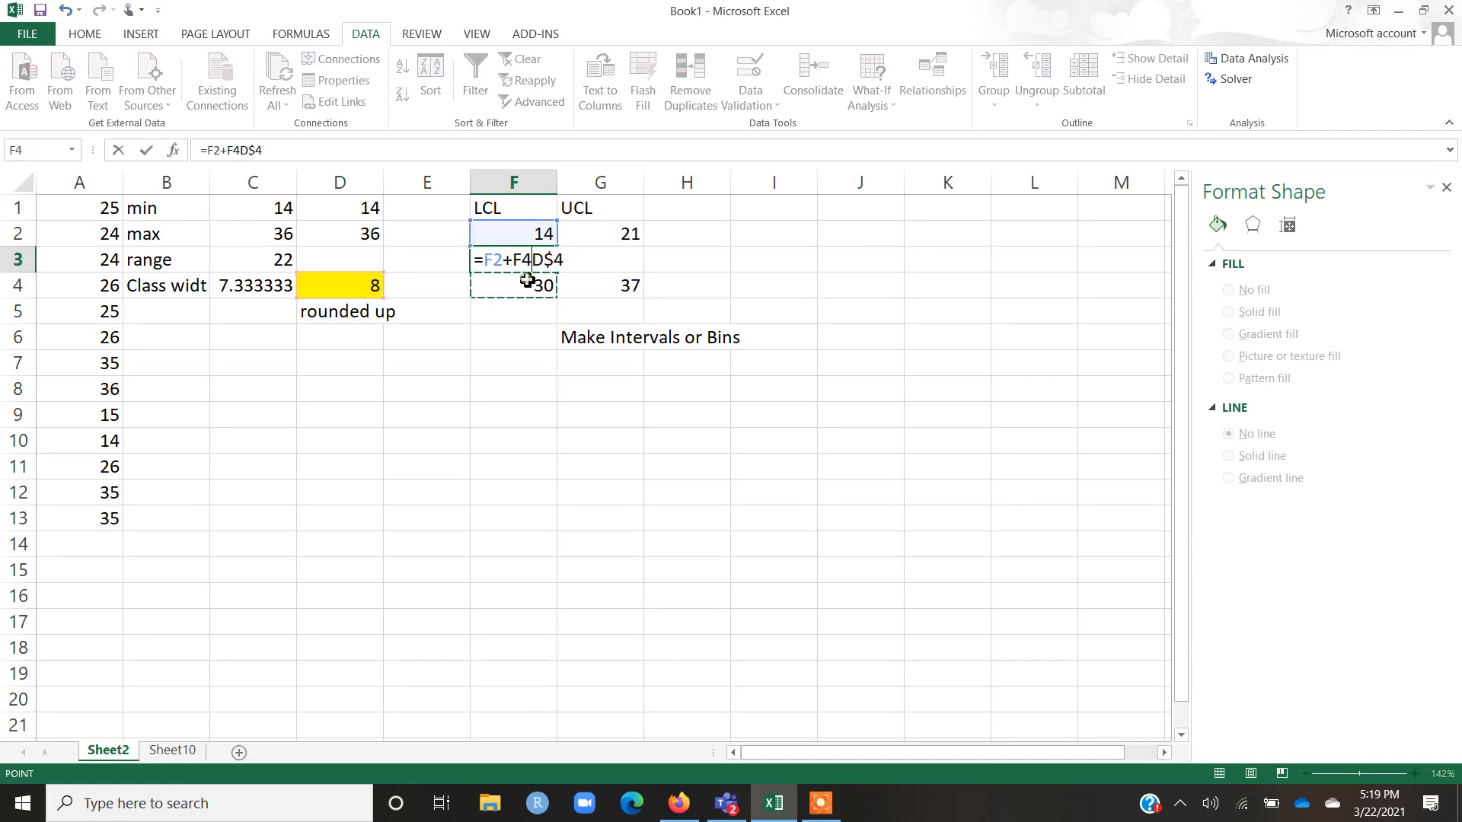
pyautogui.press('Return')
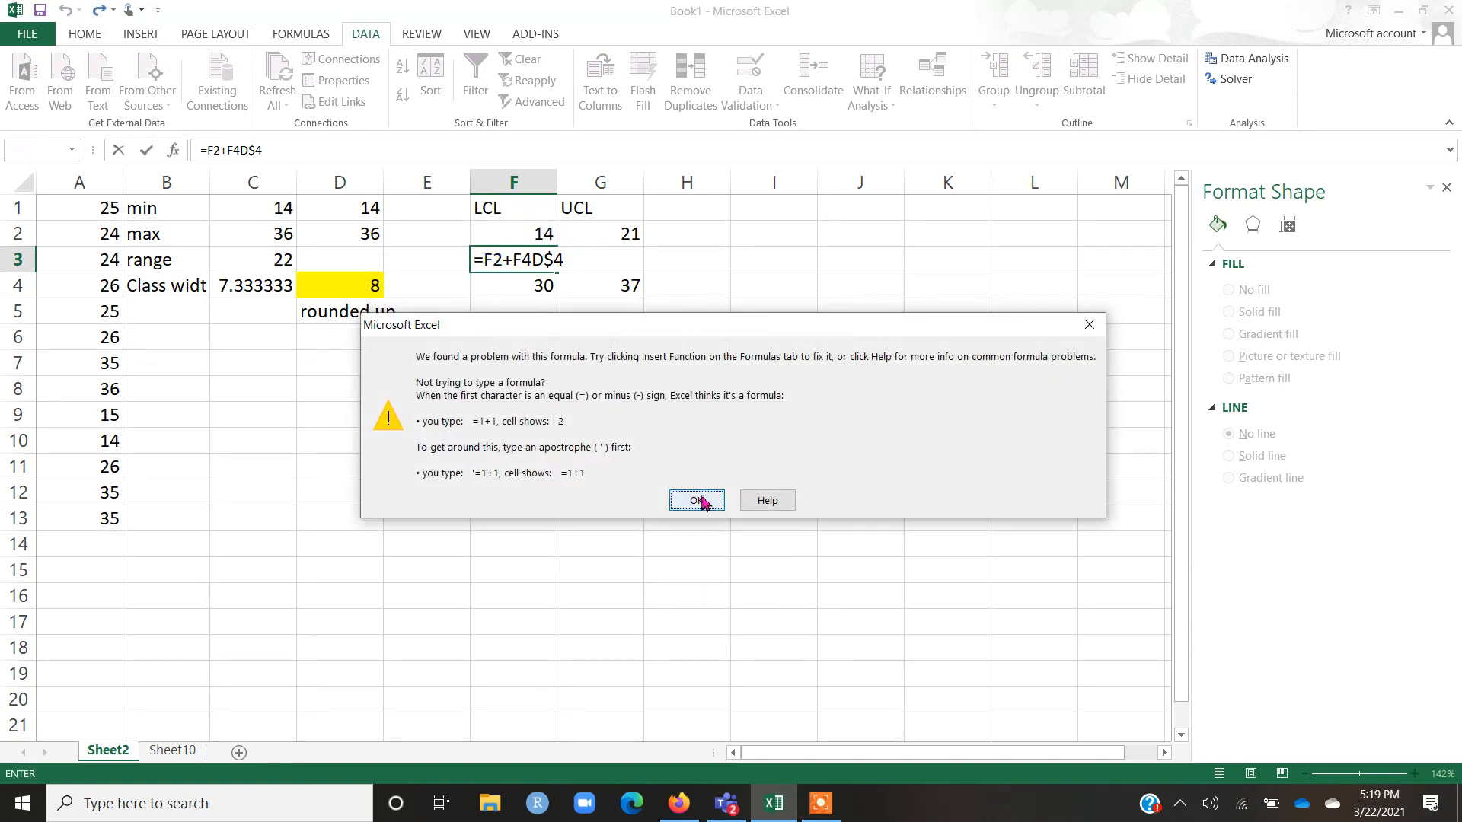
pyautogui.click(696, 494)
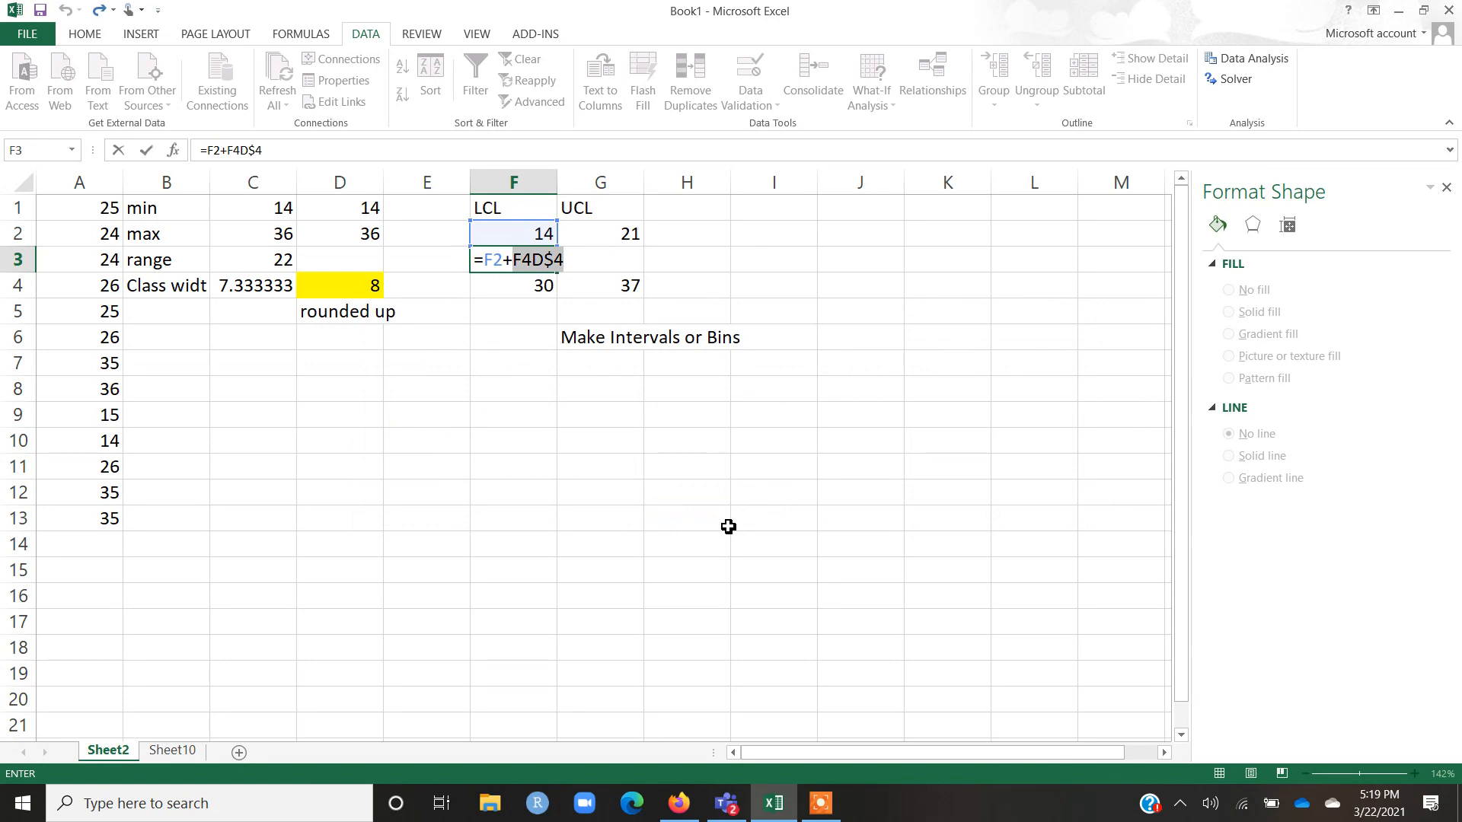
pyautogui.press('BackSpace')
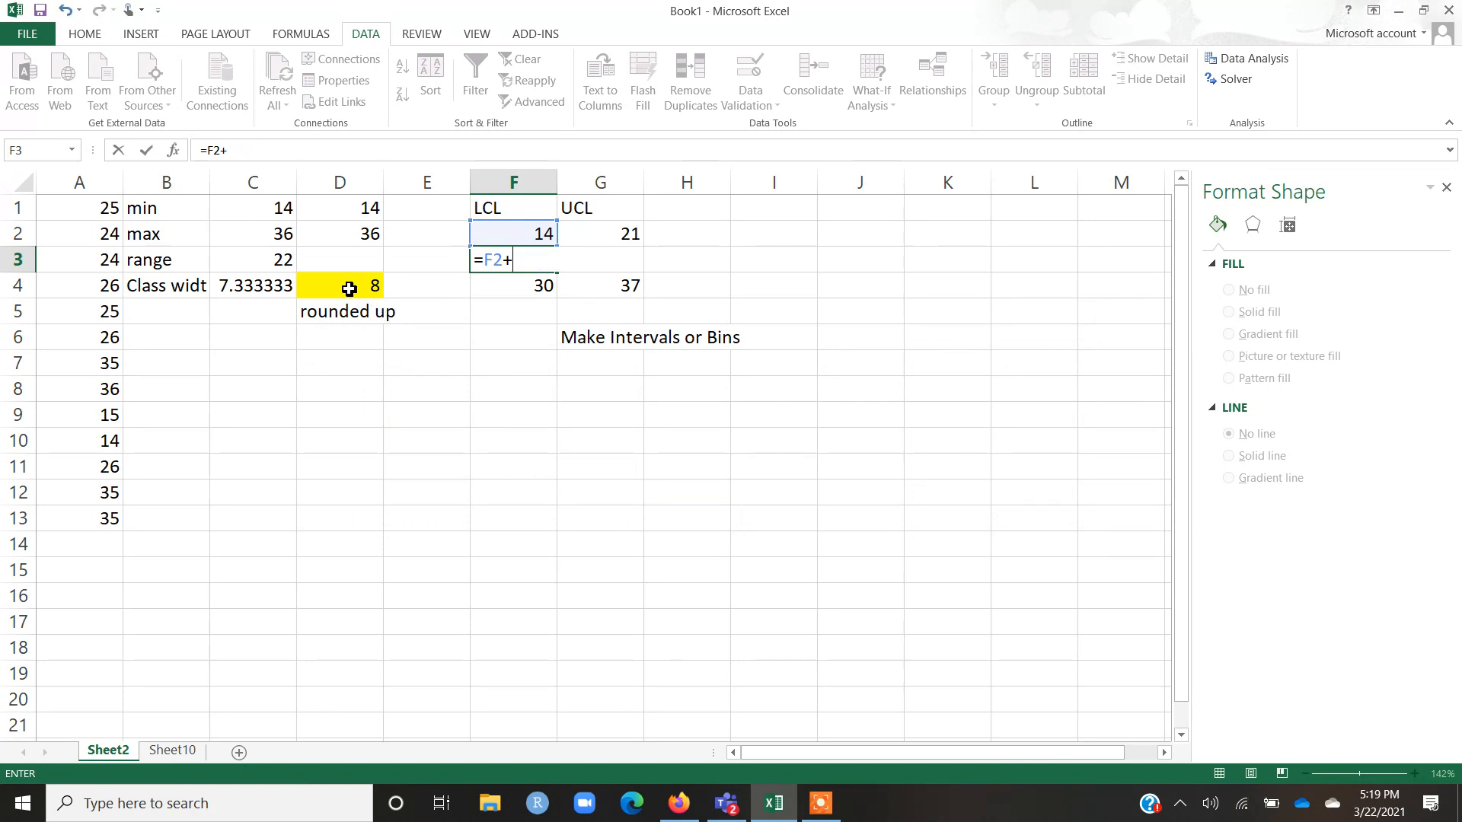
pyautogui.click(349, 287)
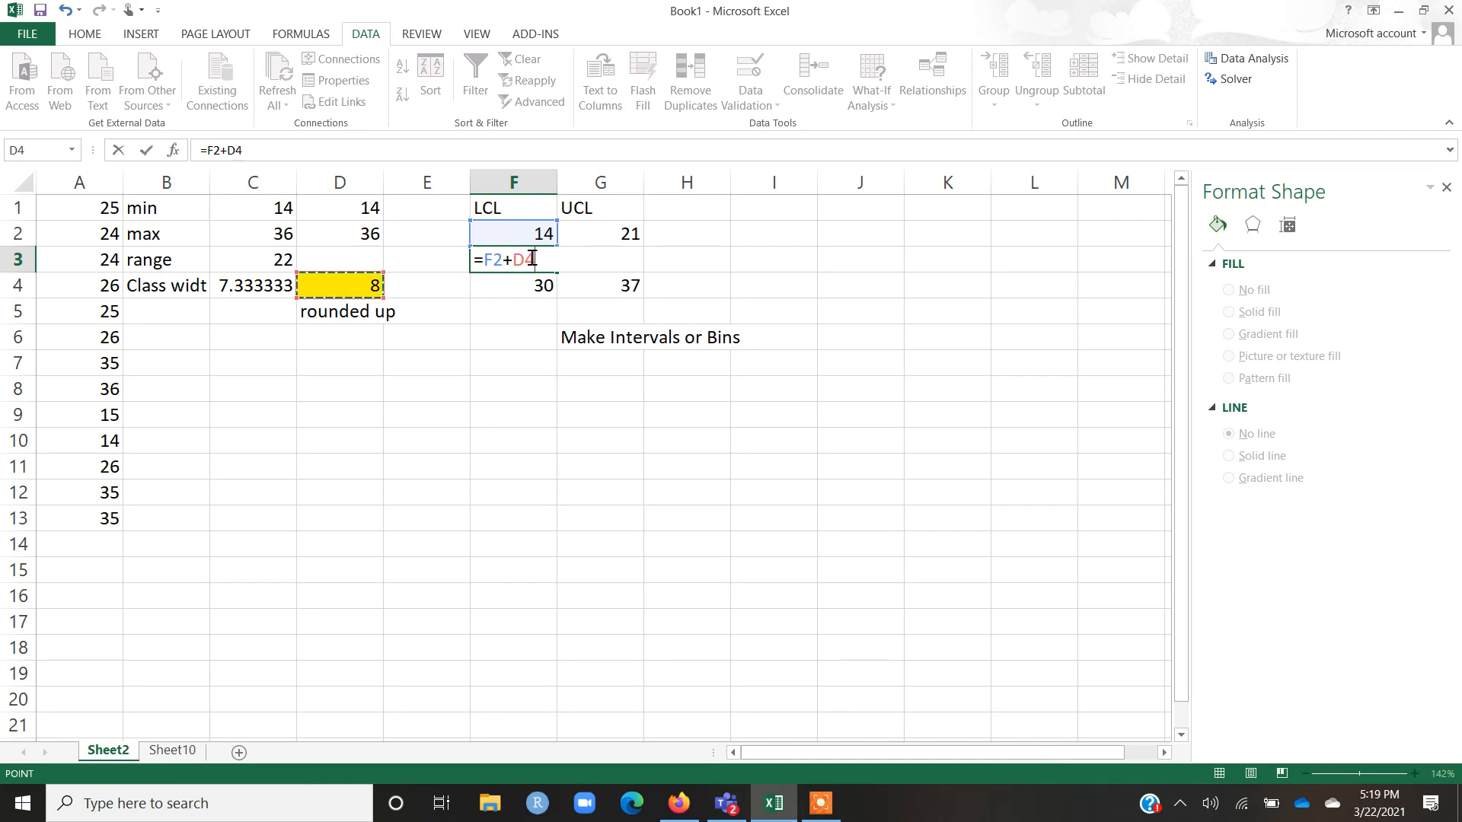
pyautogui.press('F2')
pyautogui.press('Left')
pyautogui.press('Return')
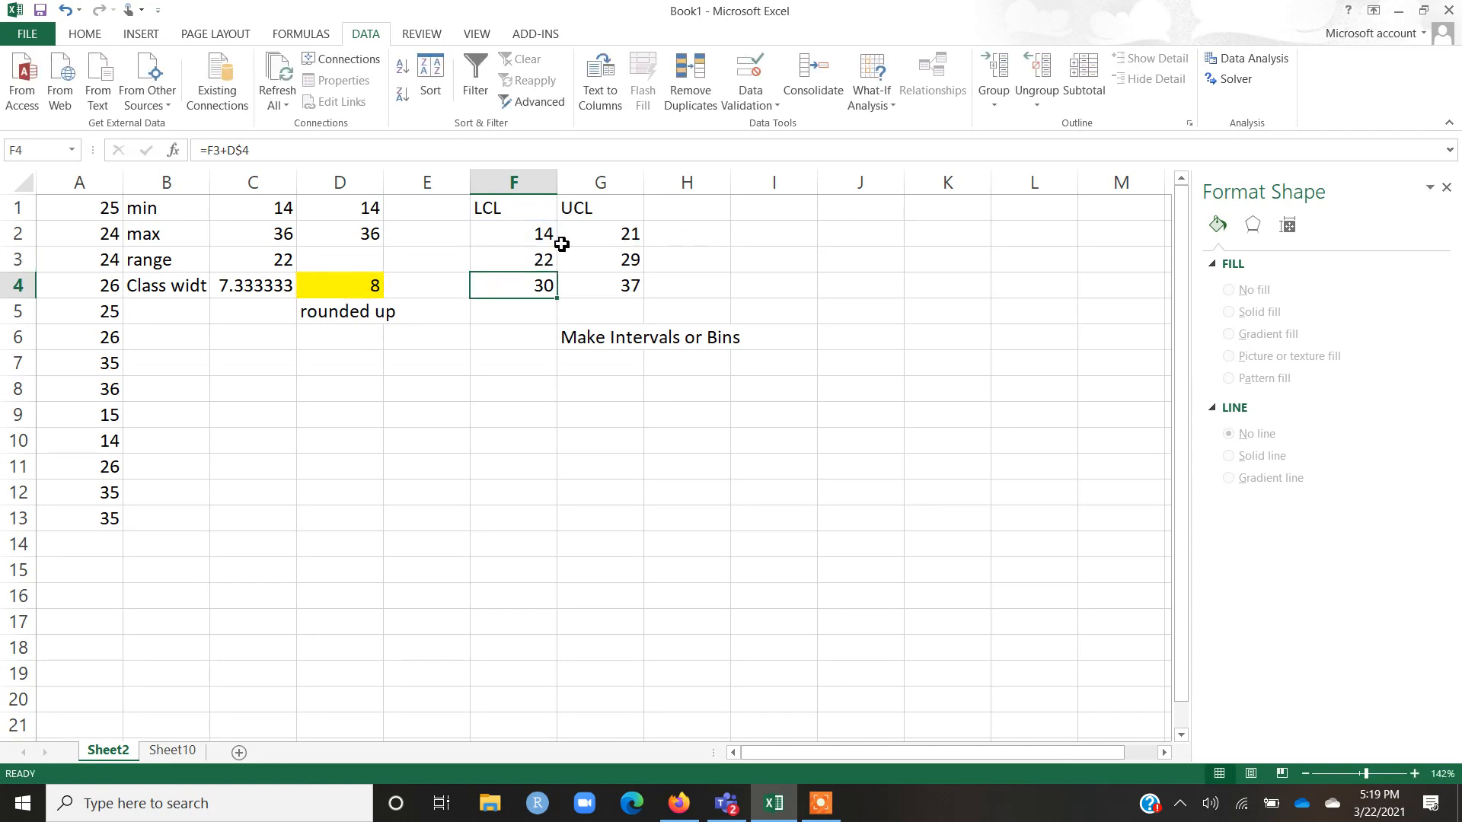
# Copy the lower class limit formula from F3 into F4 for the third class.
pyautogui.click(518, 264)
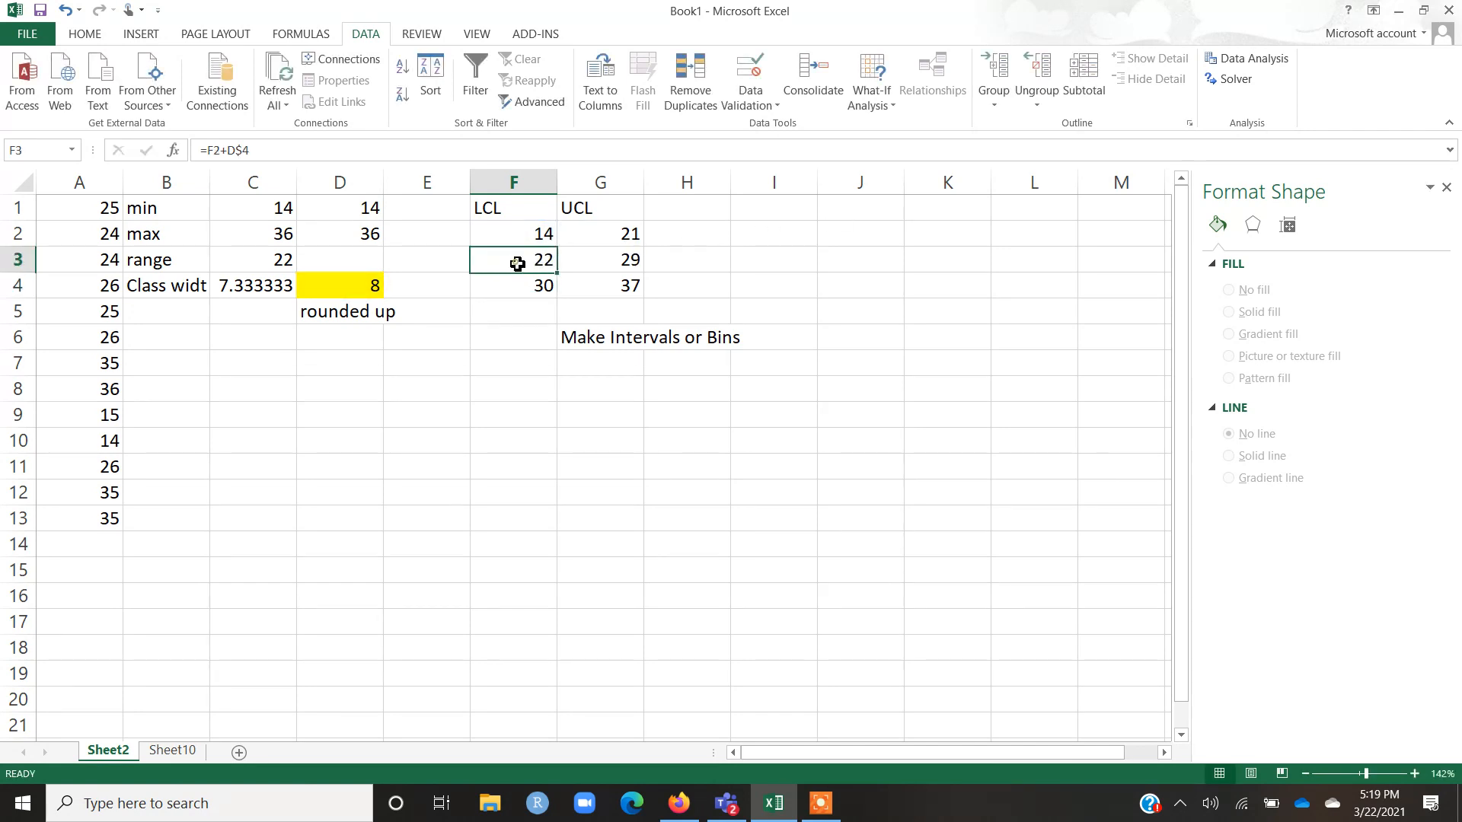
pyautogui.rightClick(517, 264)
pyautogui.click(556, 294)
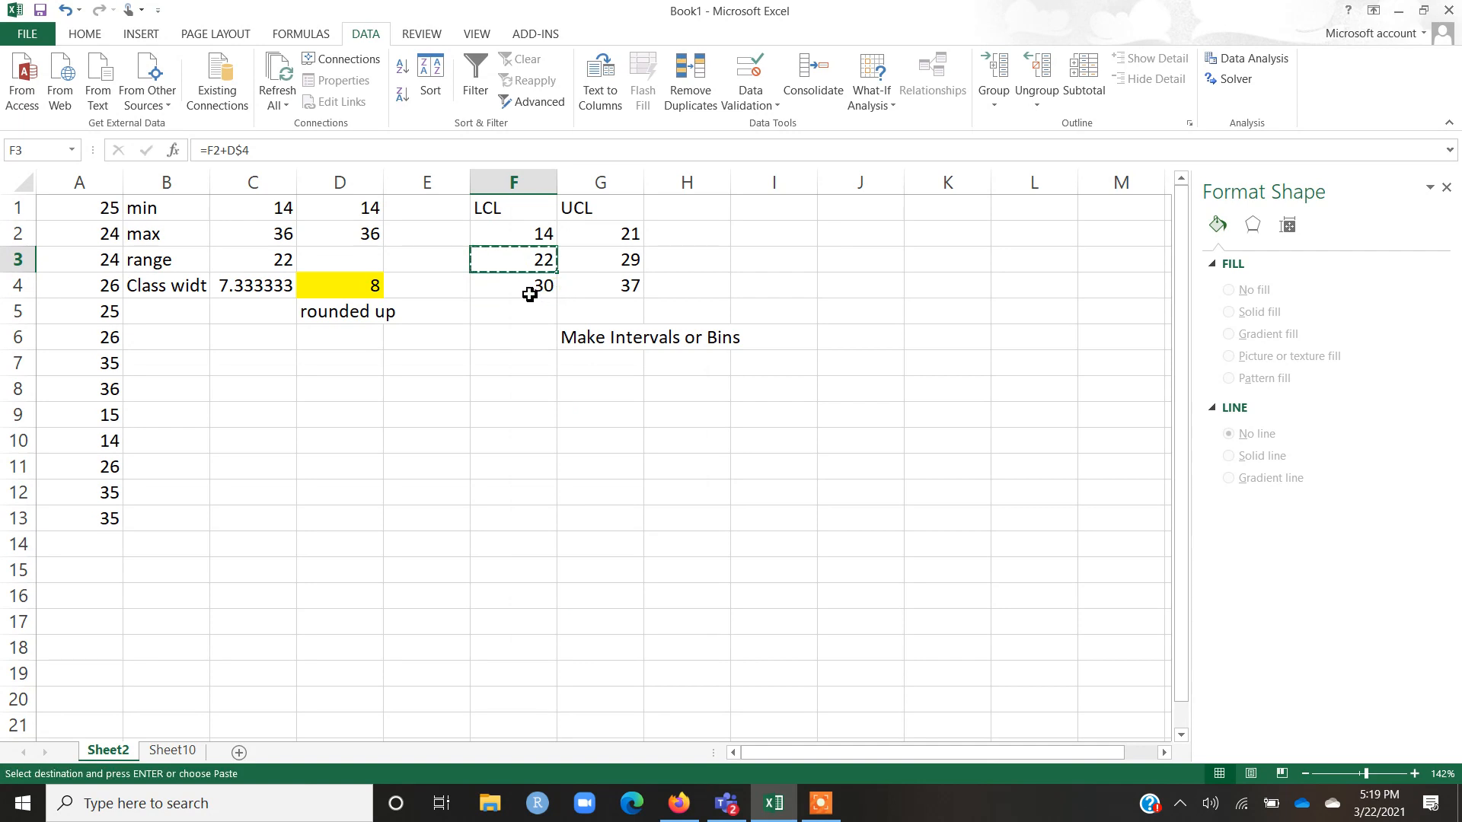
pyautogui.click(529, 294)
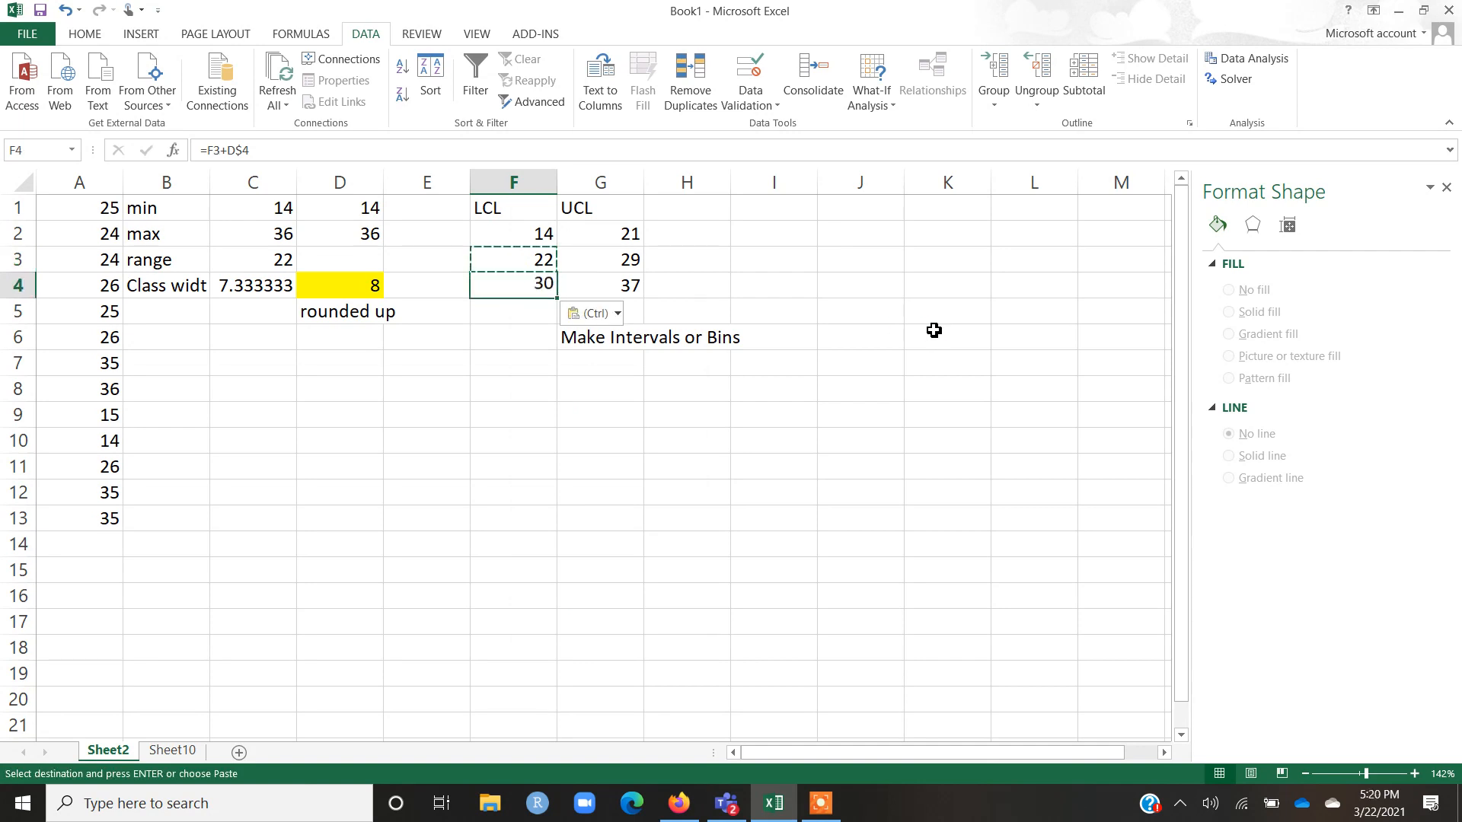
# Enter the first upper class limit in G2 as =F3-1, one less than the next lower class limit.
pyautogui.click(616, 268)
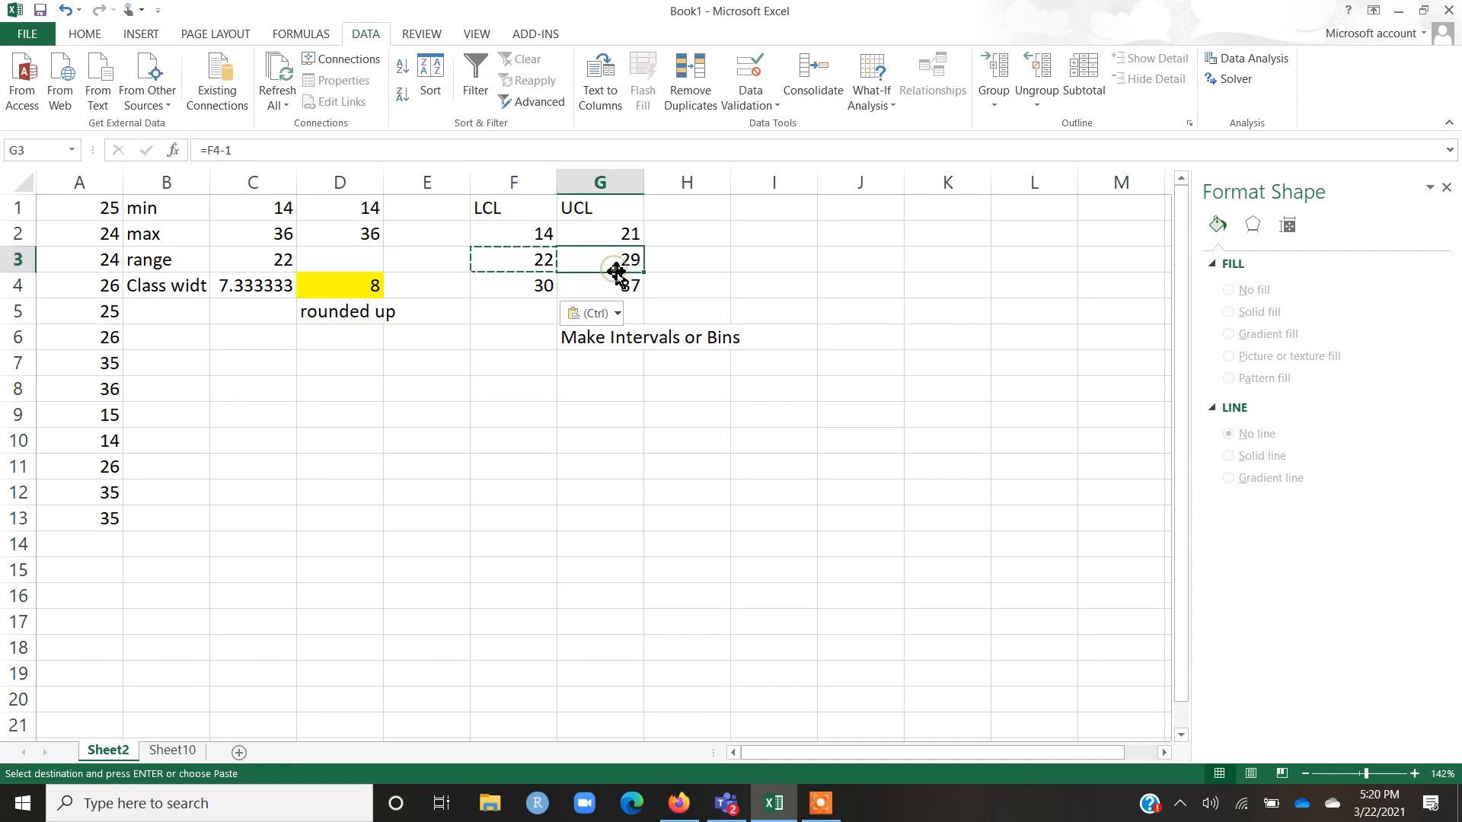
pyautogui.click(614, 183)
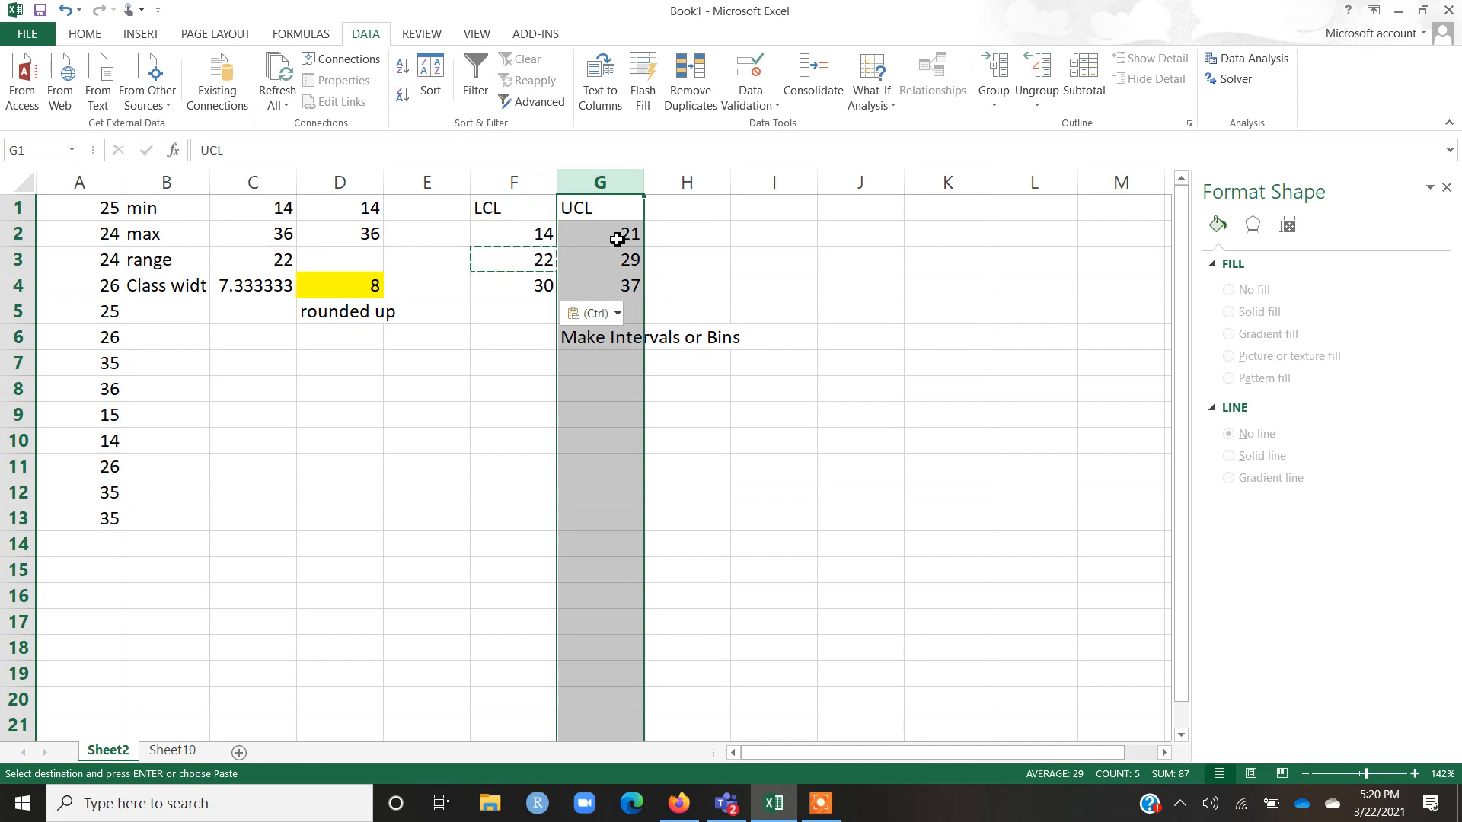
pyautogui.click(507, 259)
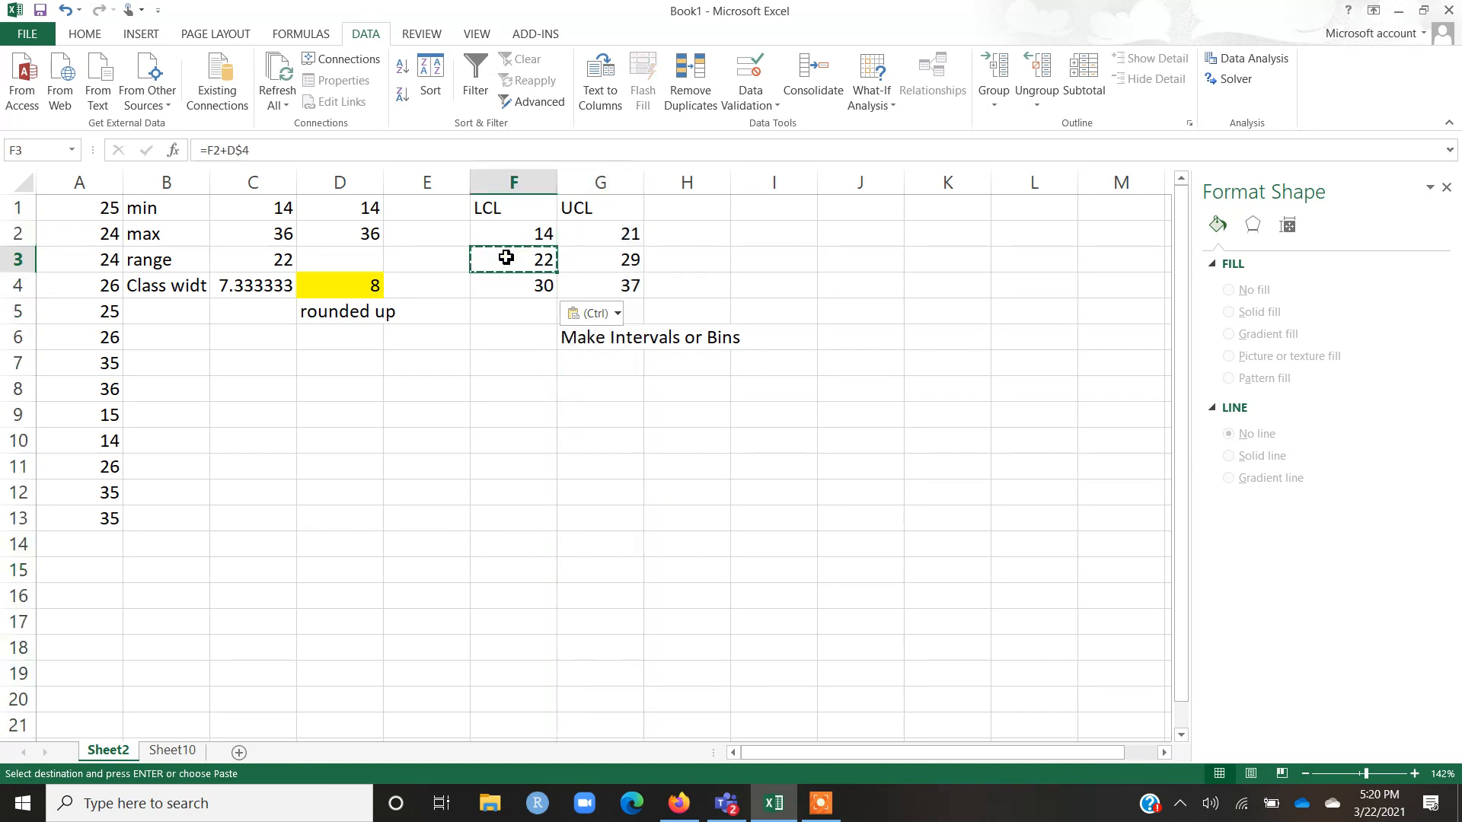
pyautogui.click(615, 232)
pyautogui.write('=F3-1')
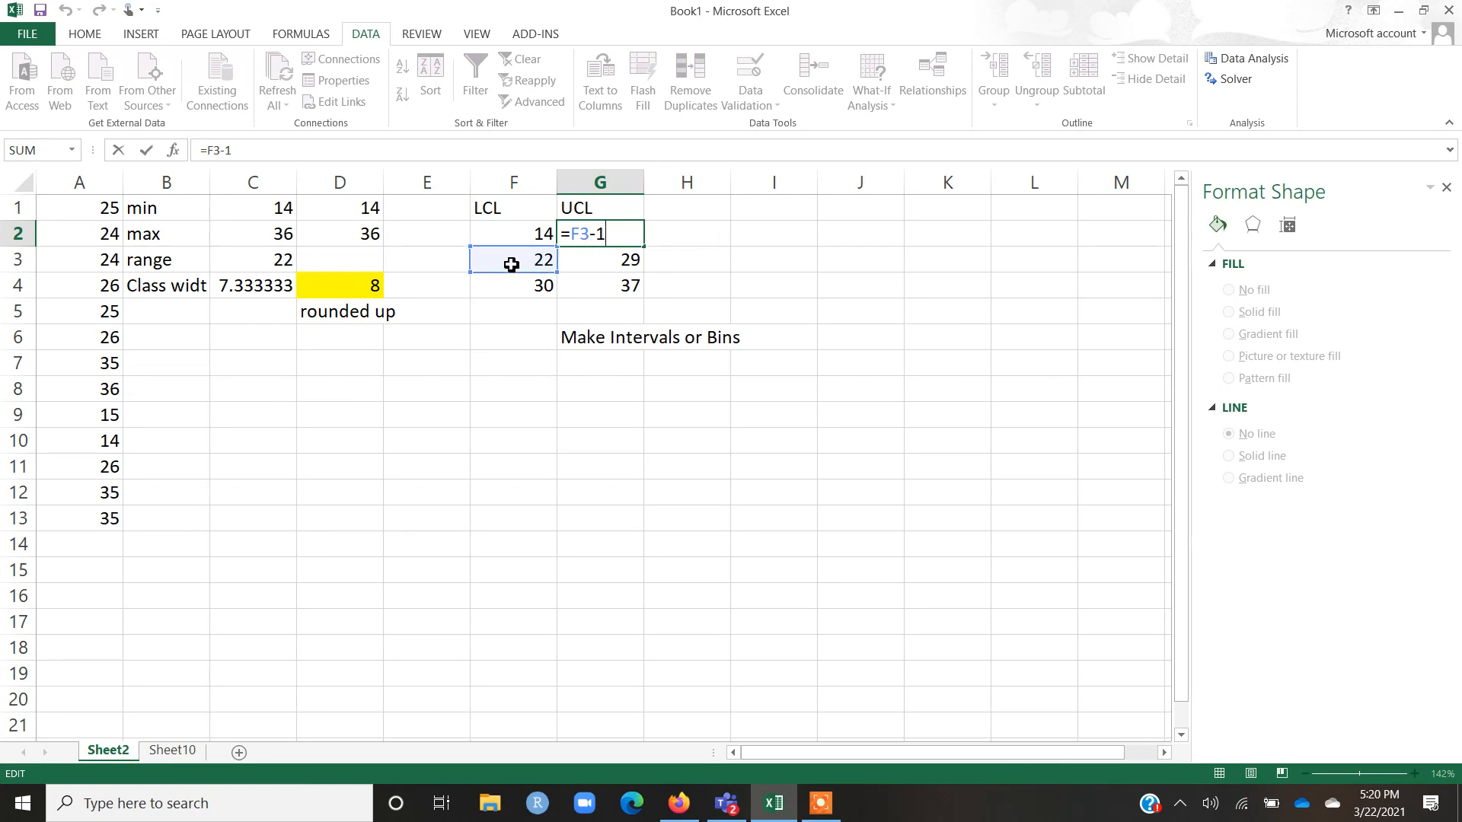
pyautogui.press('Return')
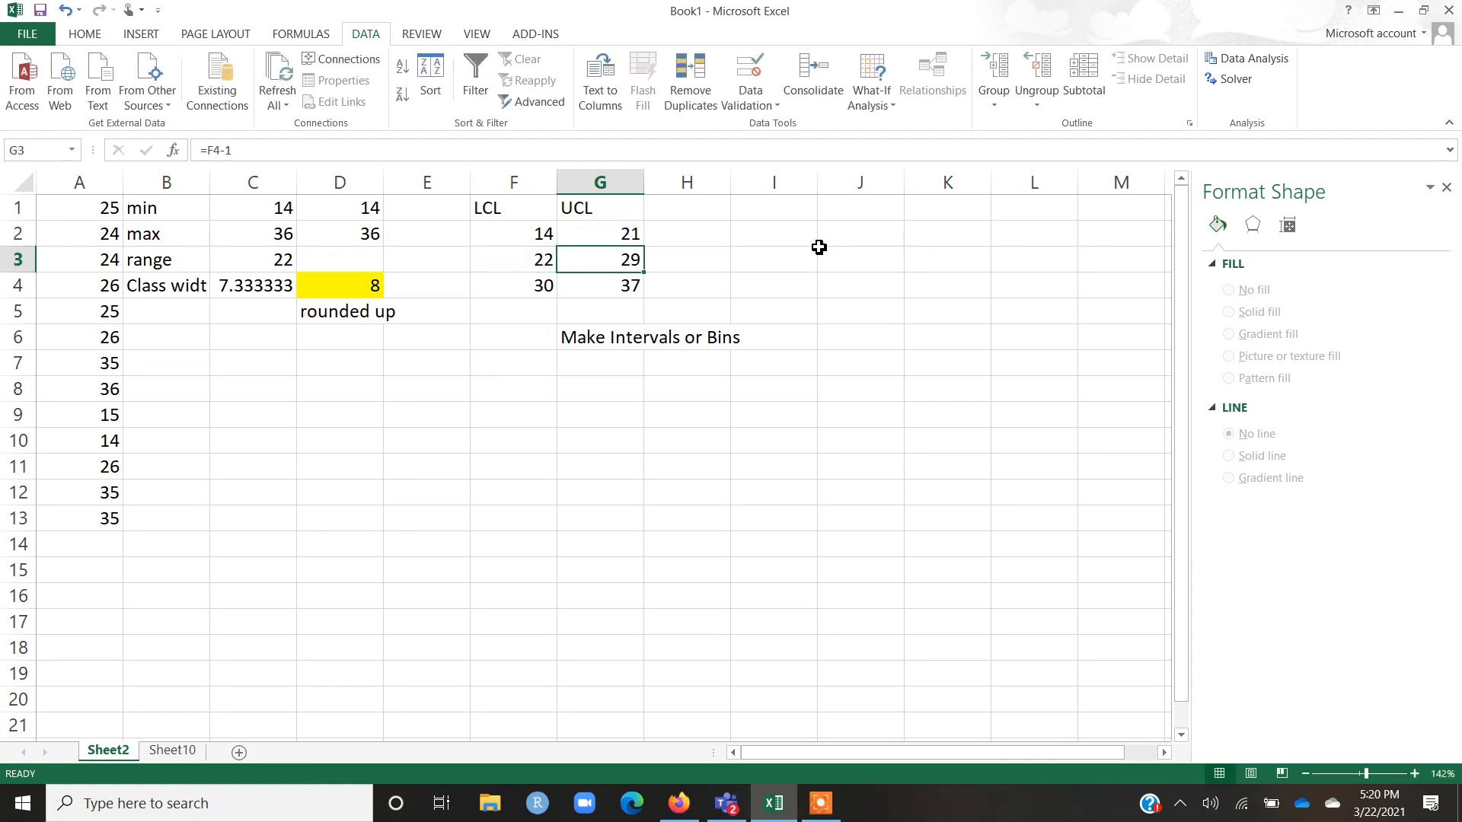
# Inspect the formulas behind the second and third upper class limits in G3 and G4.
pyautogui.doubleClick(616, 260)
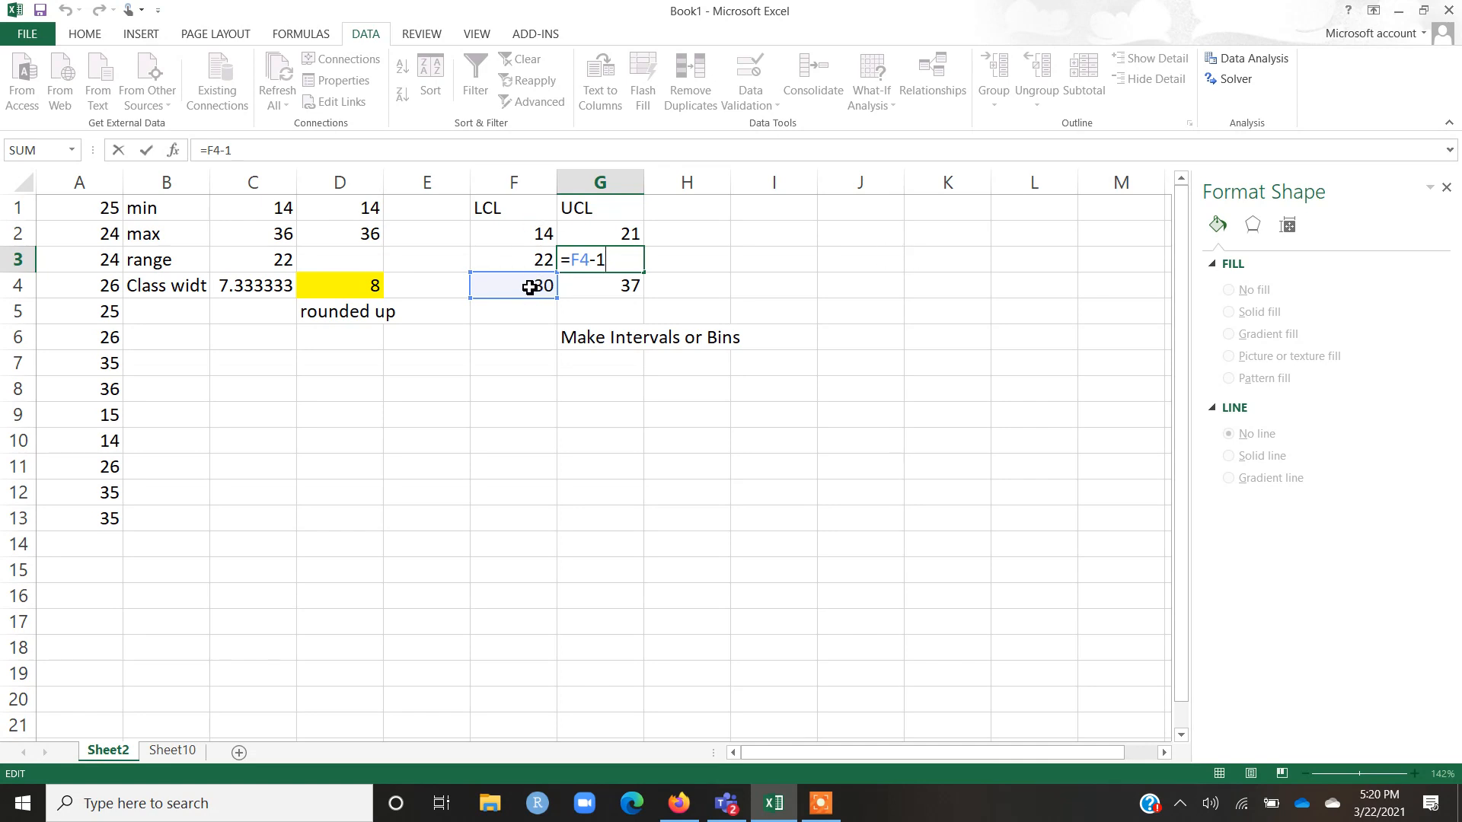
pyautogui.press('Return')
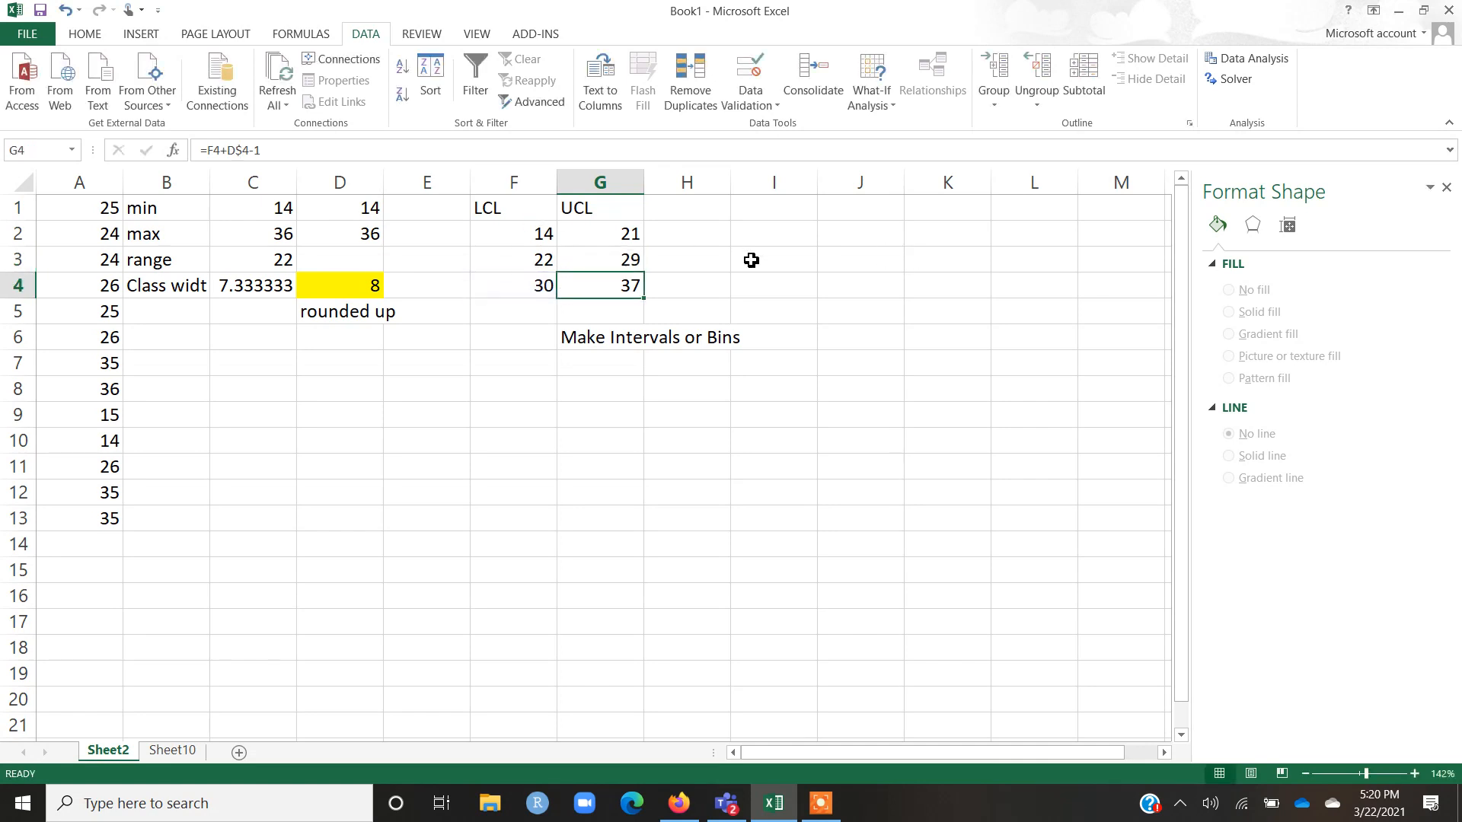
pyautogui.doubleClick(623, 284)
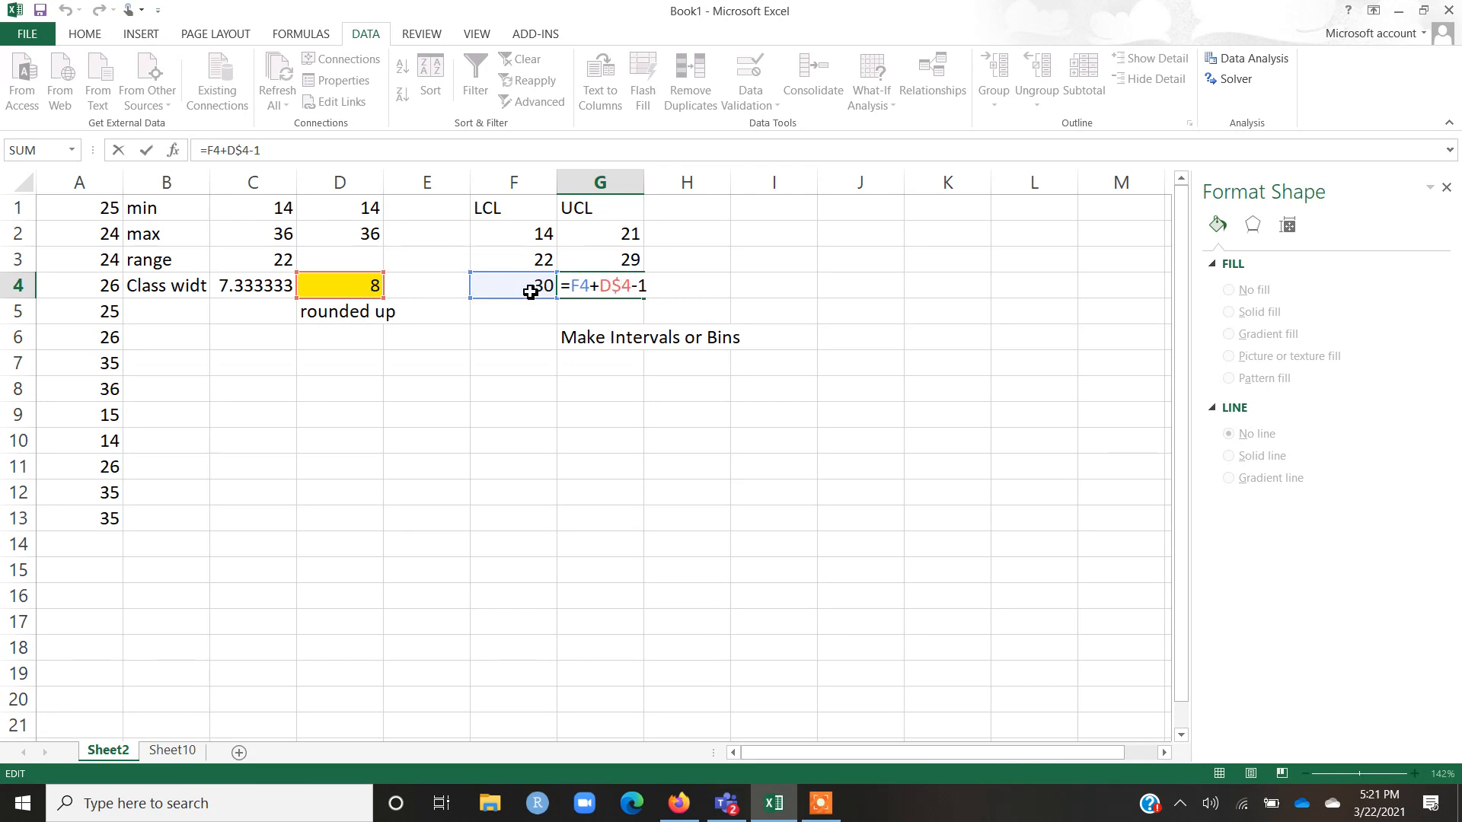
pyautogui.press('Return')
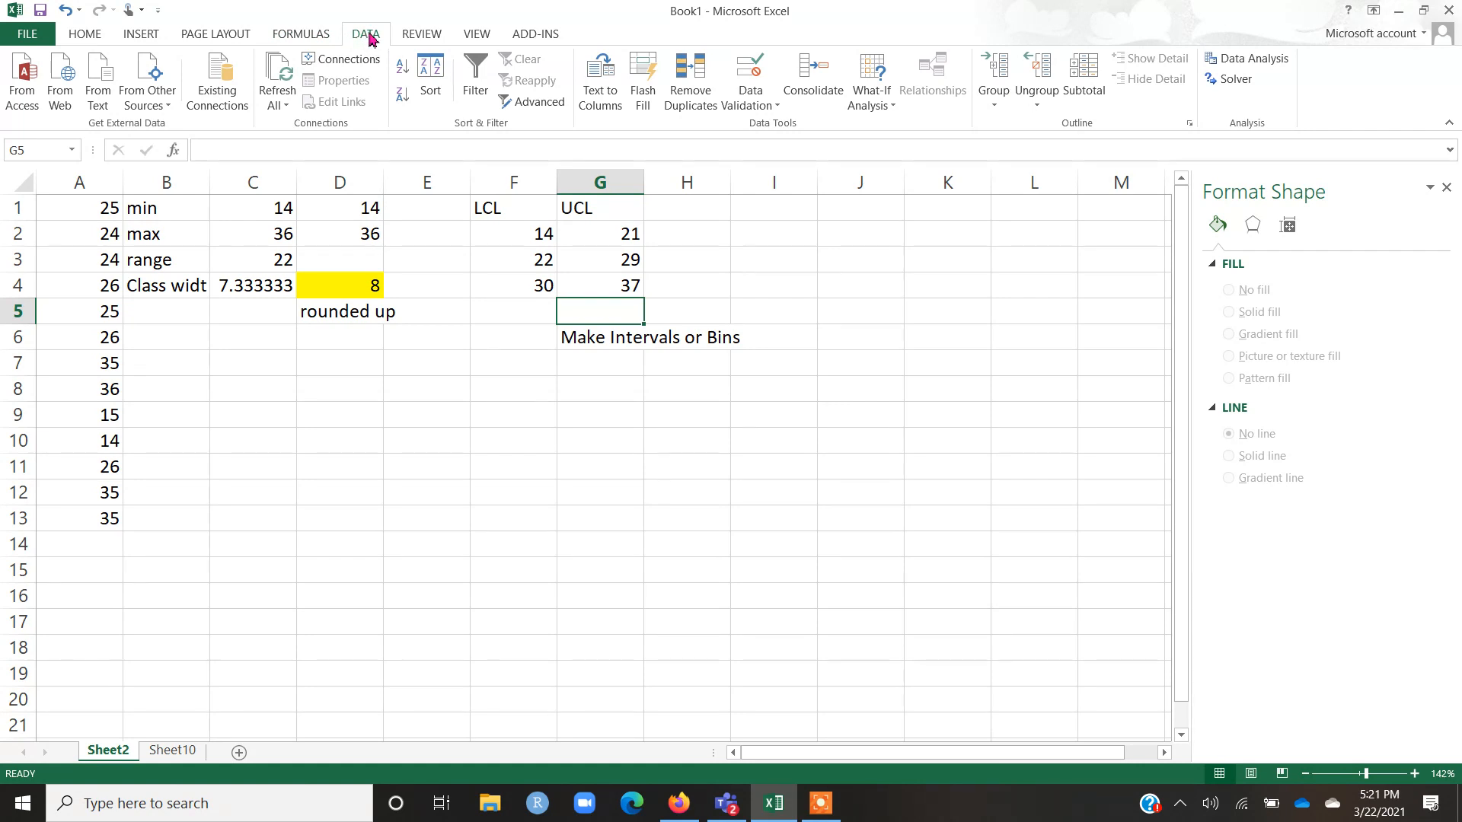
# Check in the Excel add-ins list that Analysis ToolPak is enabled.
pyautogui.click(14, 9)
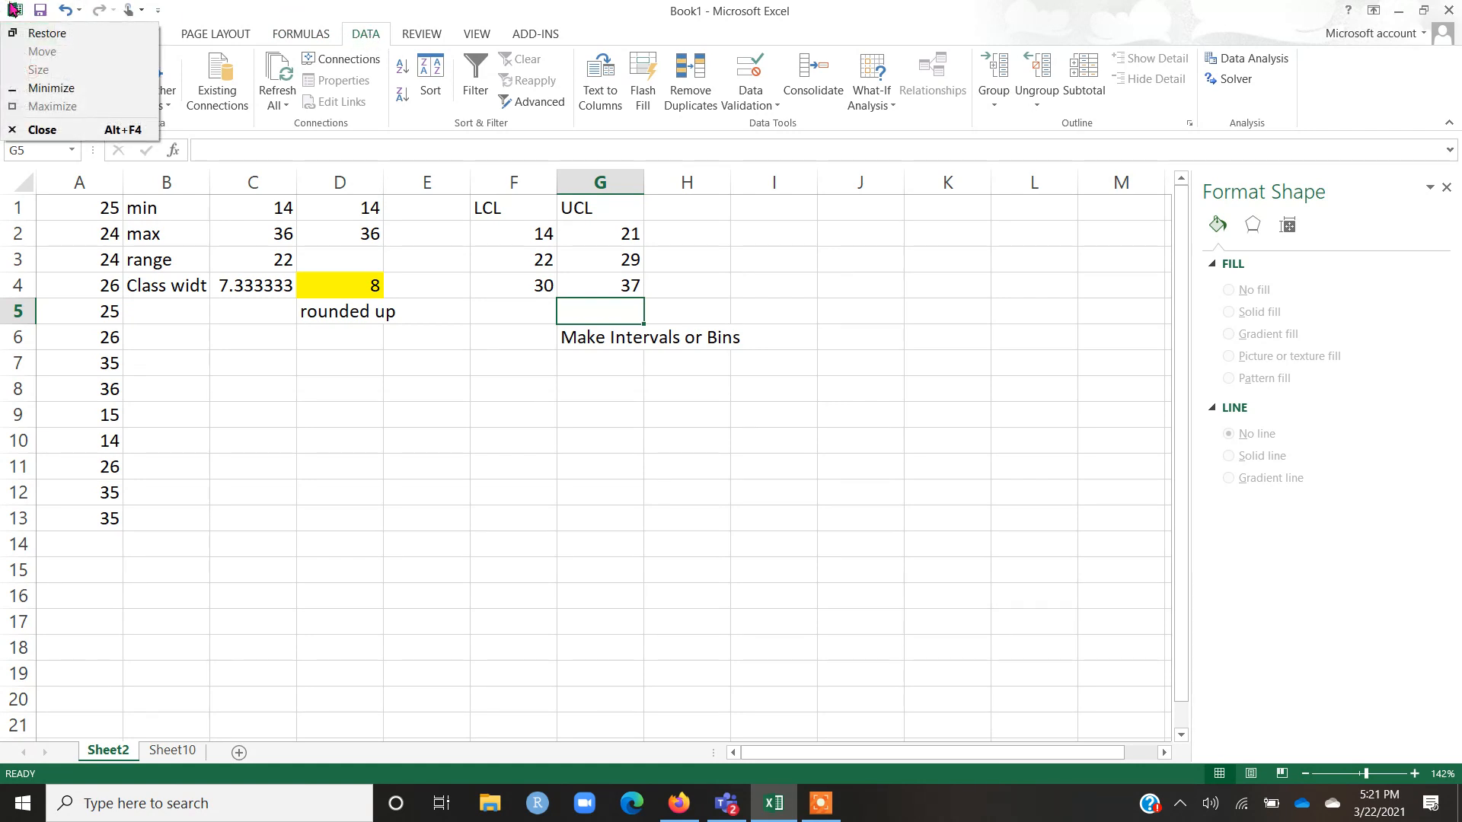
pyautogui.click(316, 3)
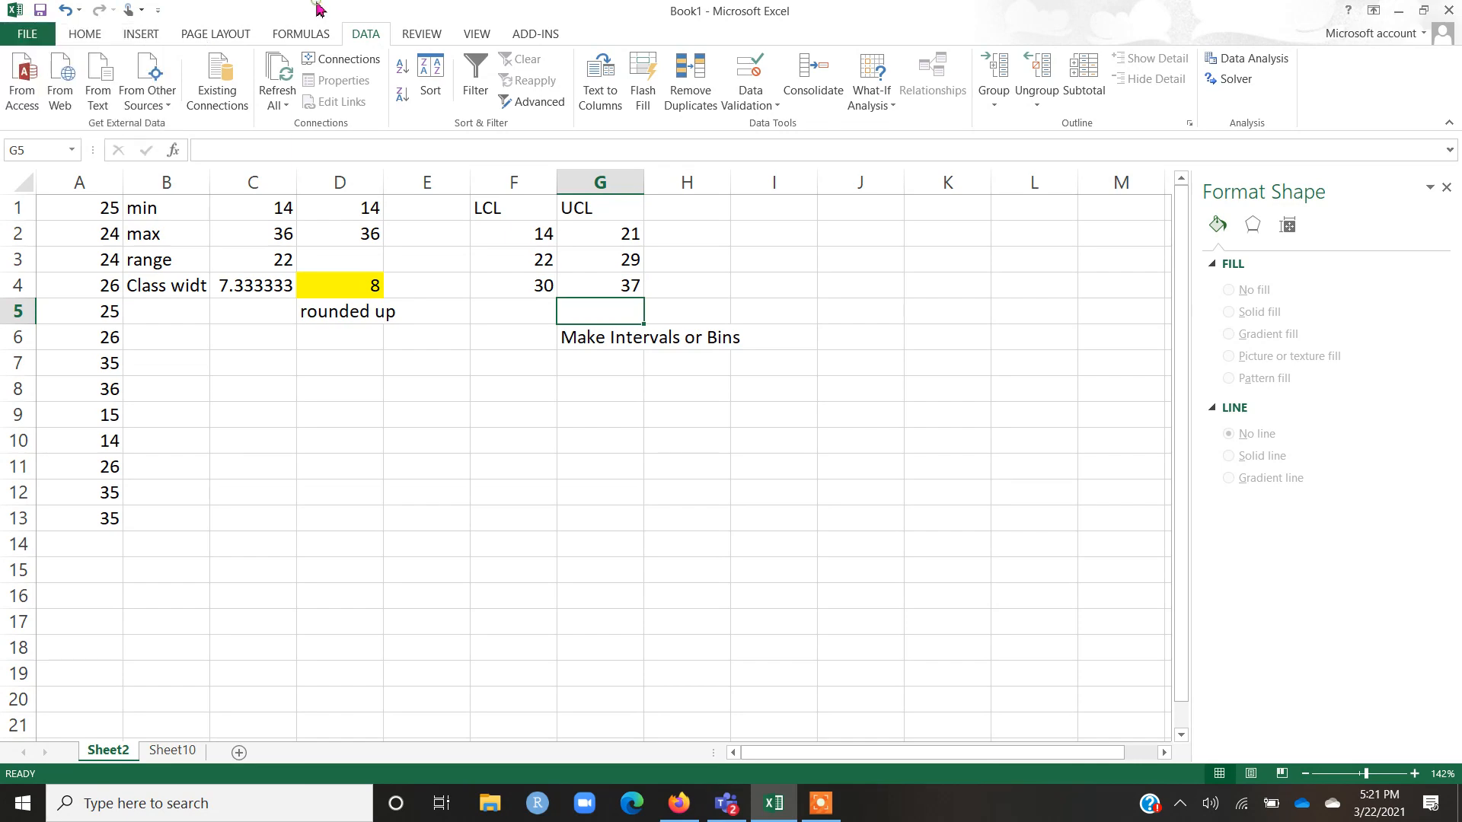
pyautogui.click(29, 35)
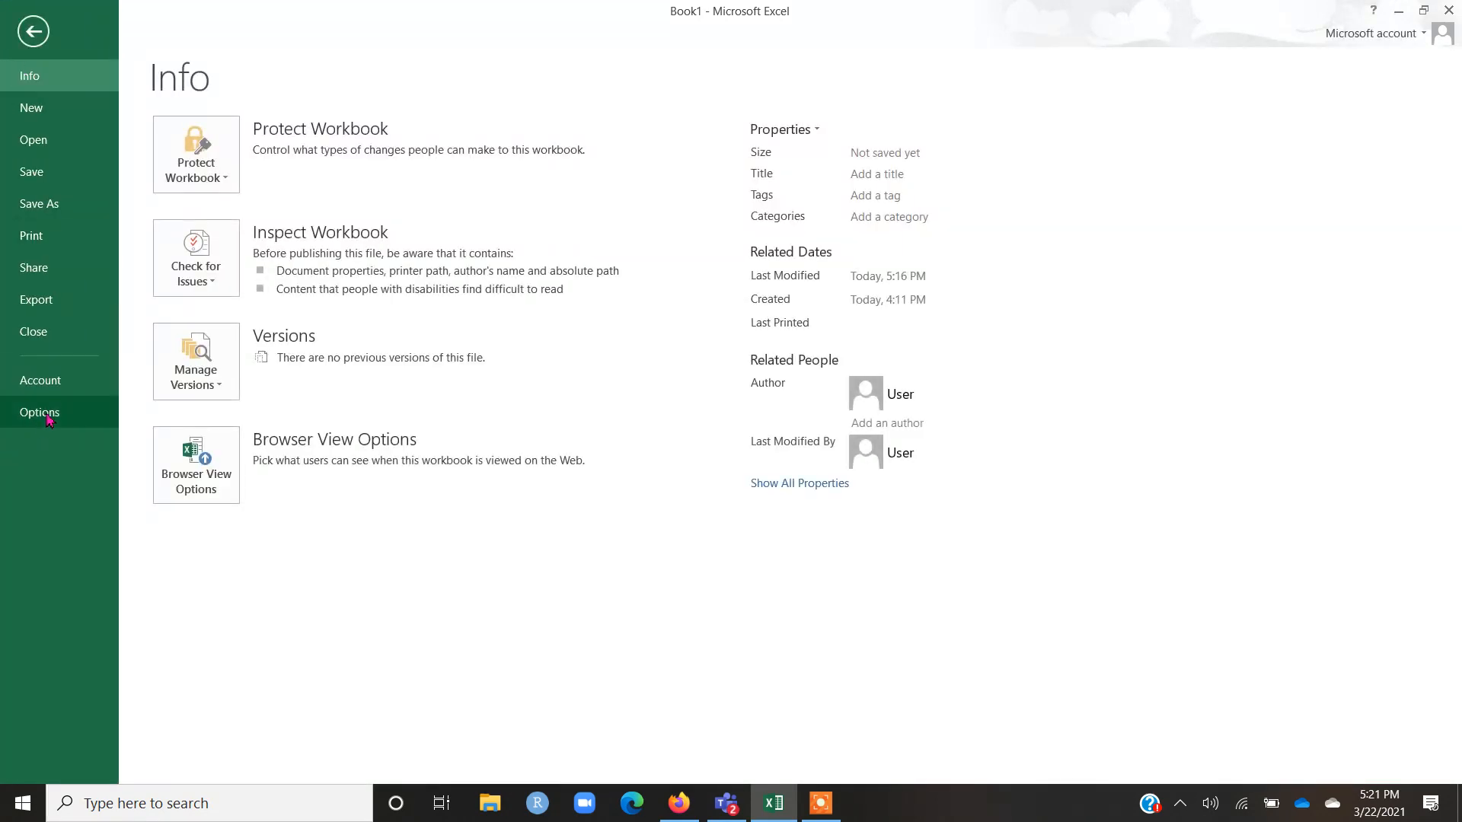
pyautogui.click(40, 412)
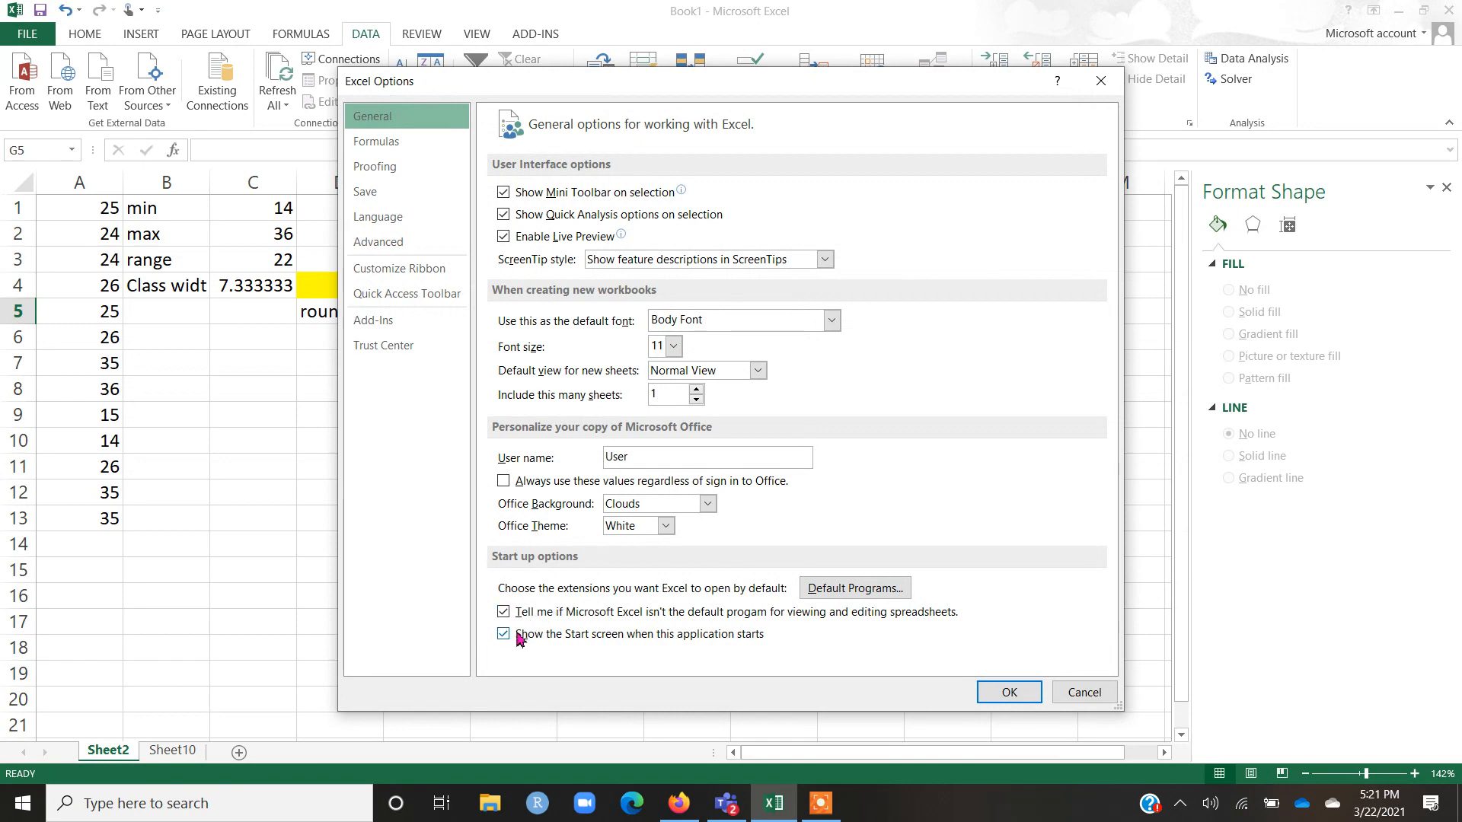
pyautogui.click(393, 320)
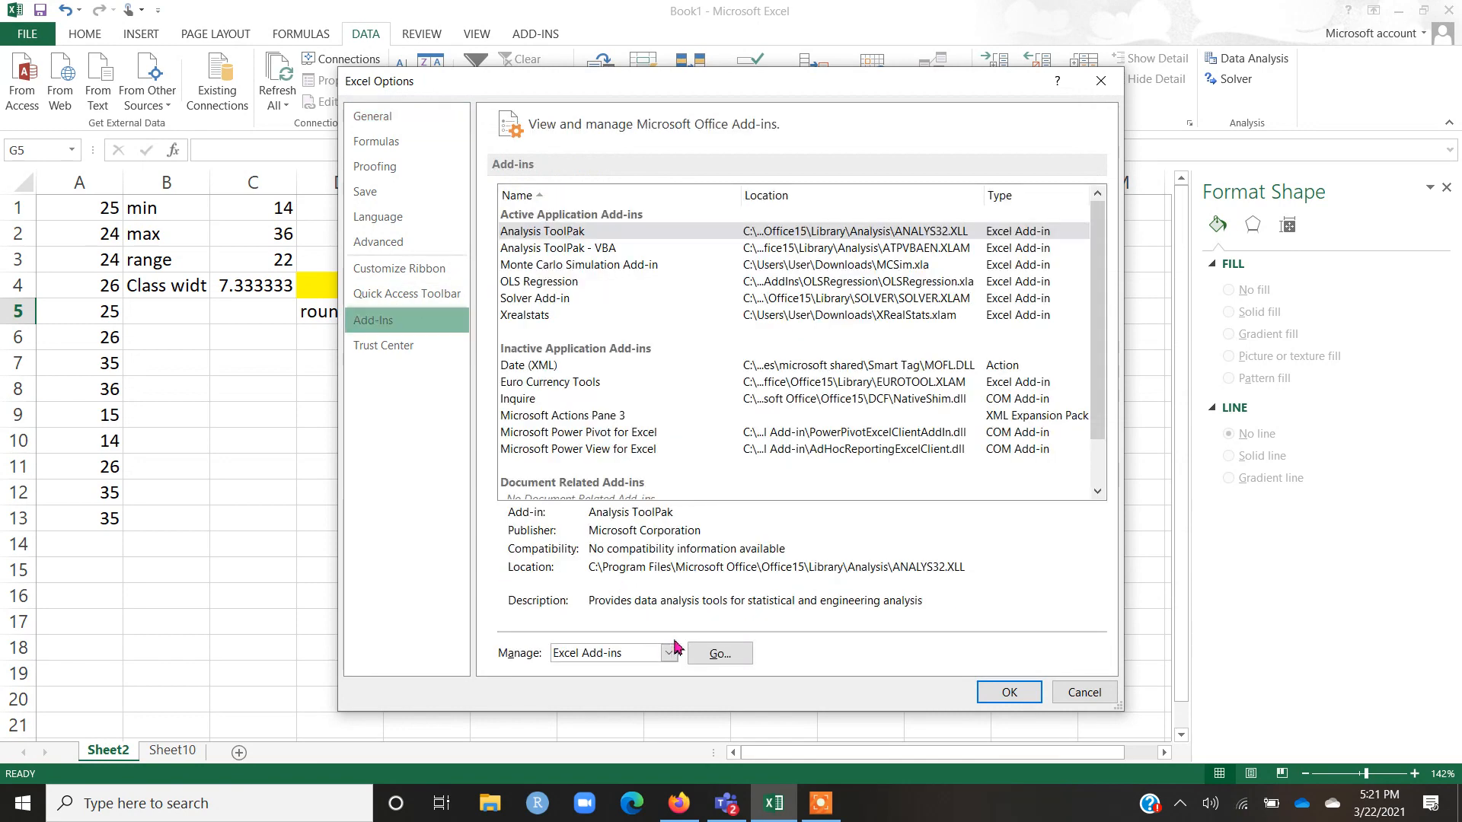
pyautogui.click(715, 653)
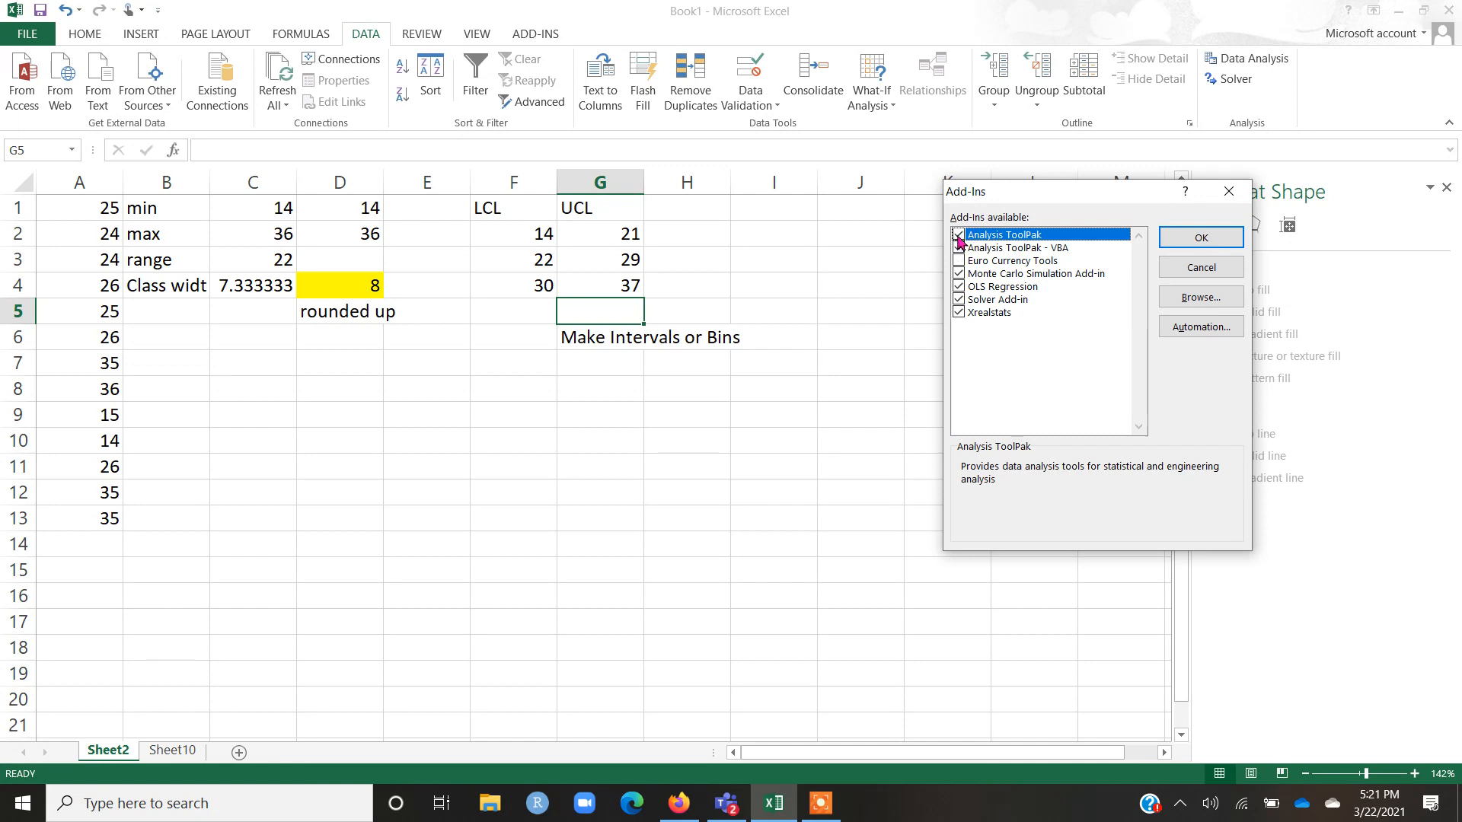
pyautogui.click(1203, 239)
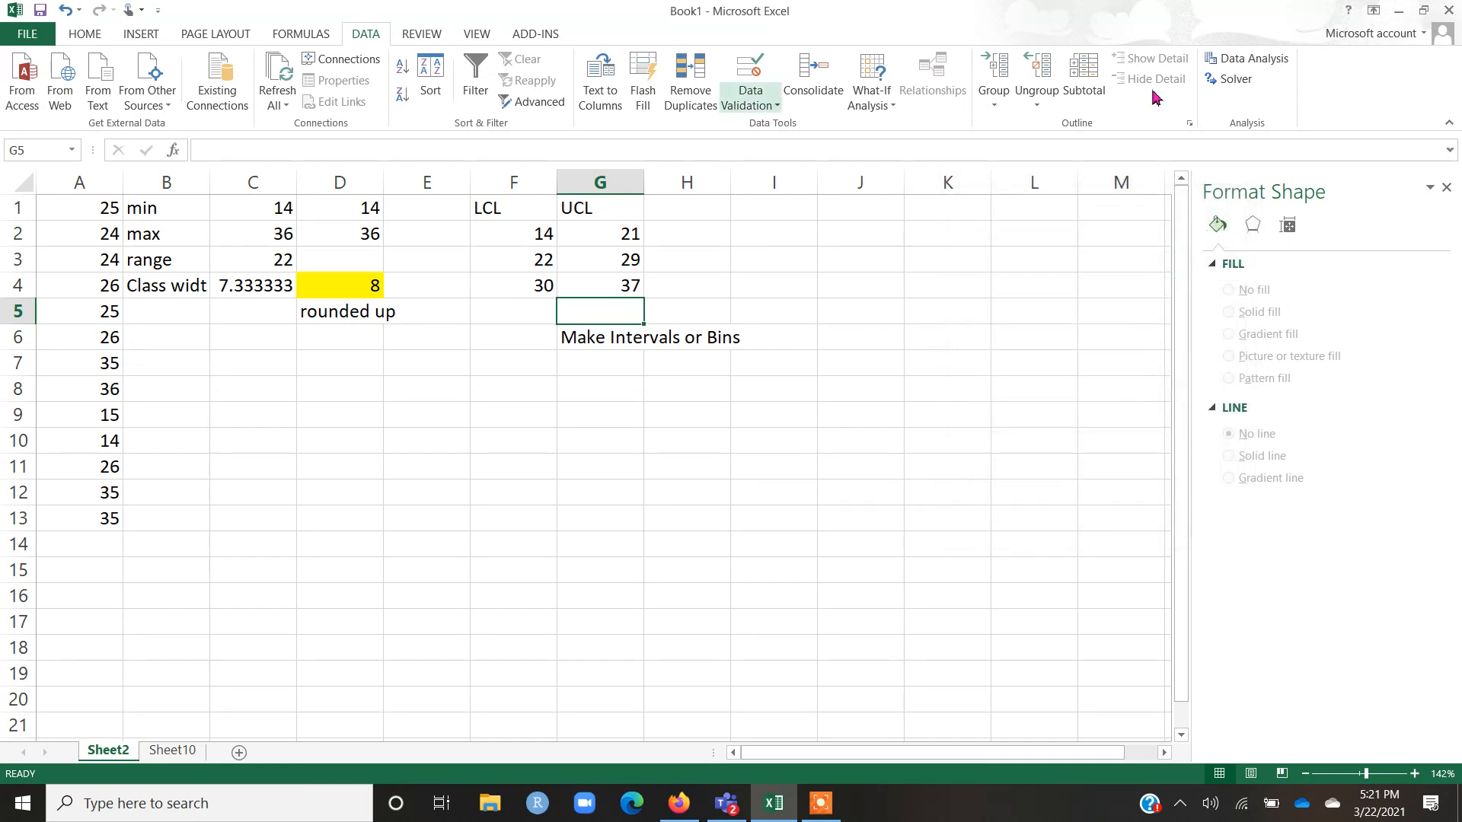
# Generate a histogram with chart output on a new worksheet, using input range A1:A13 and bin range G2:G4.
pyautogui.click(1238, 60)
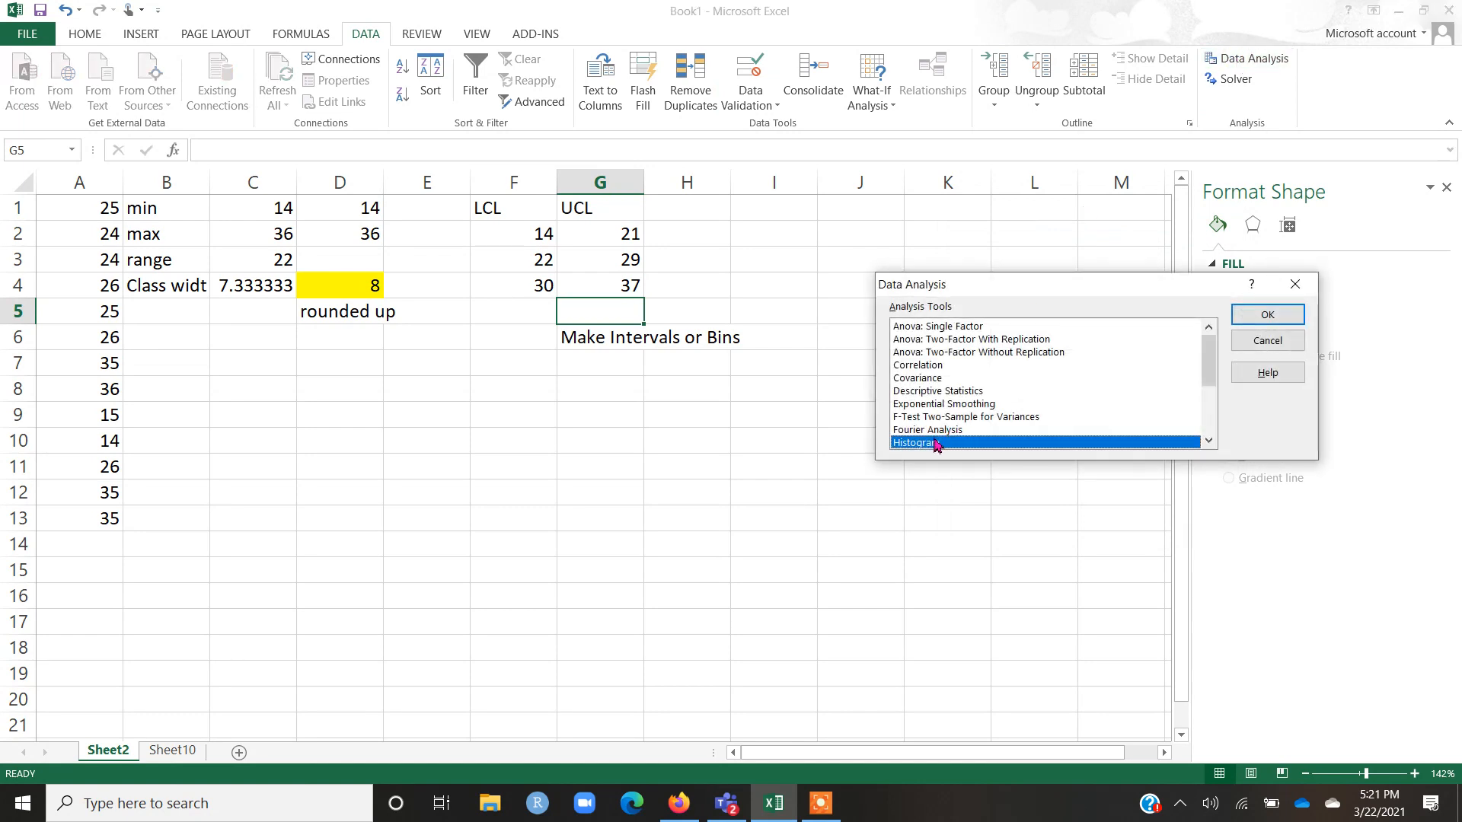
pyautogui.click(1271, 314)
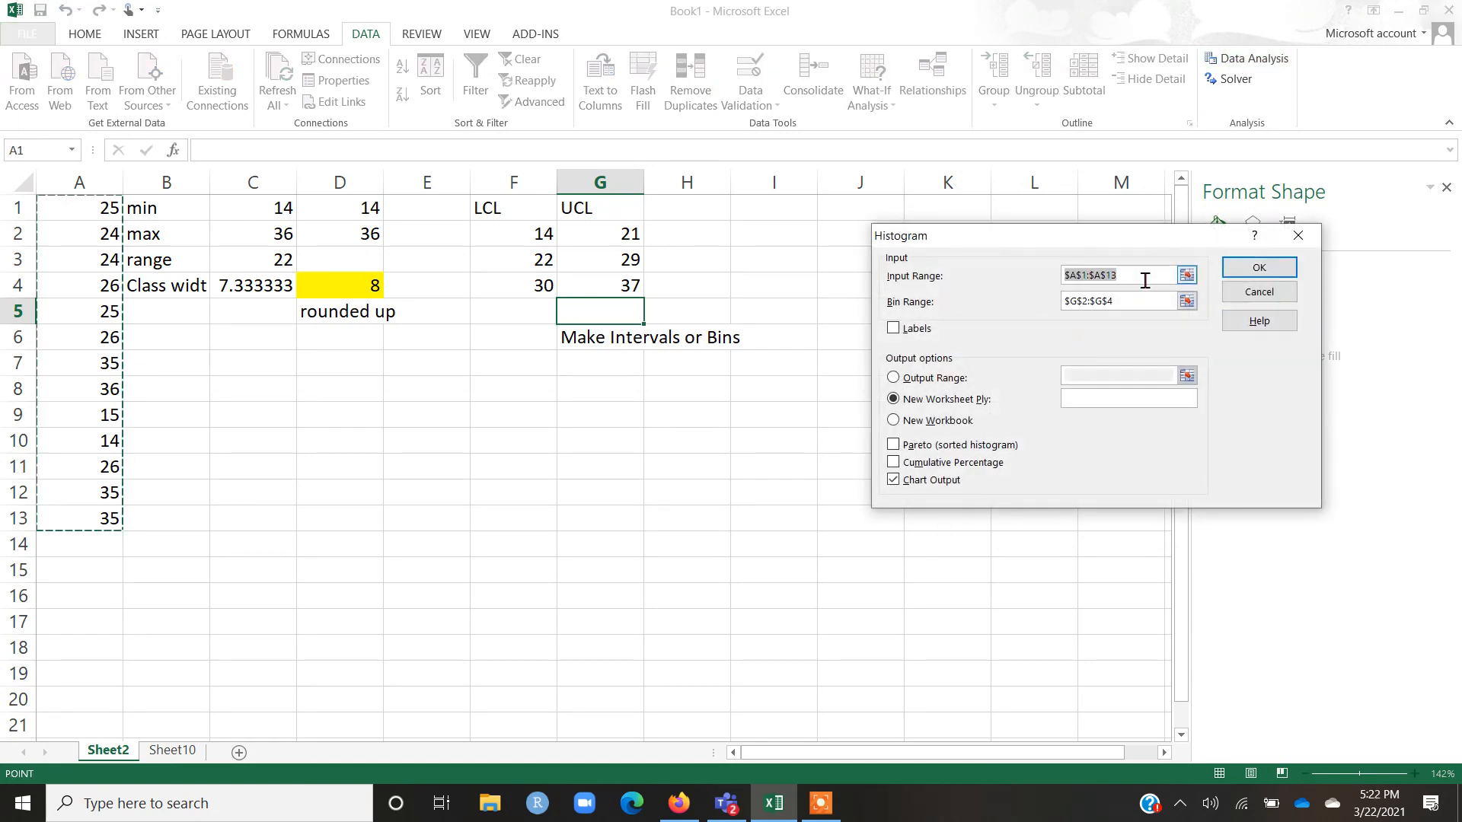
pyautogui.press('BackSpace')
pyautogui.moveTo(1138, 301); pyautogui.dragTo(1051, 300)
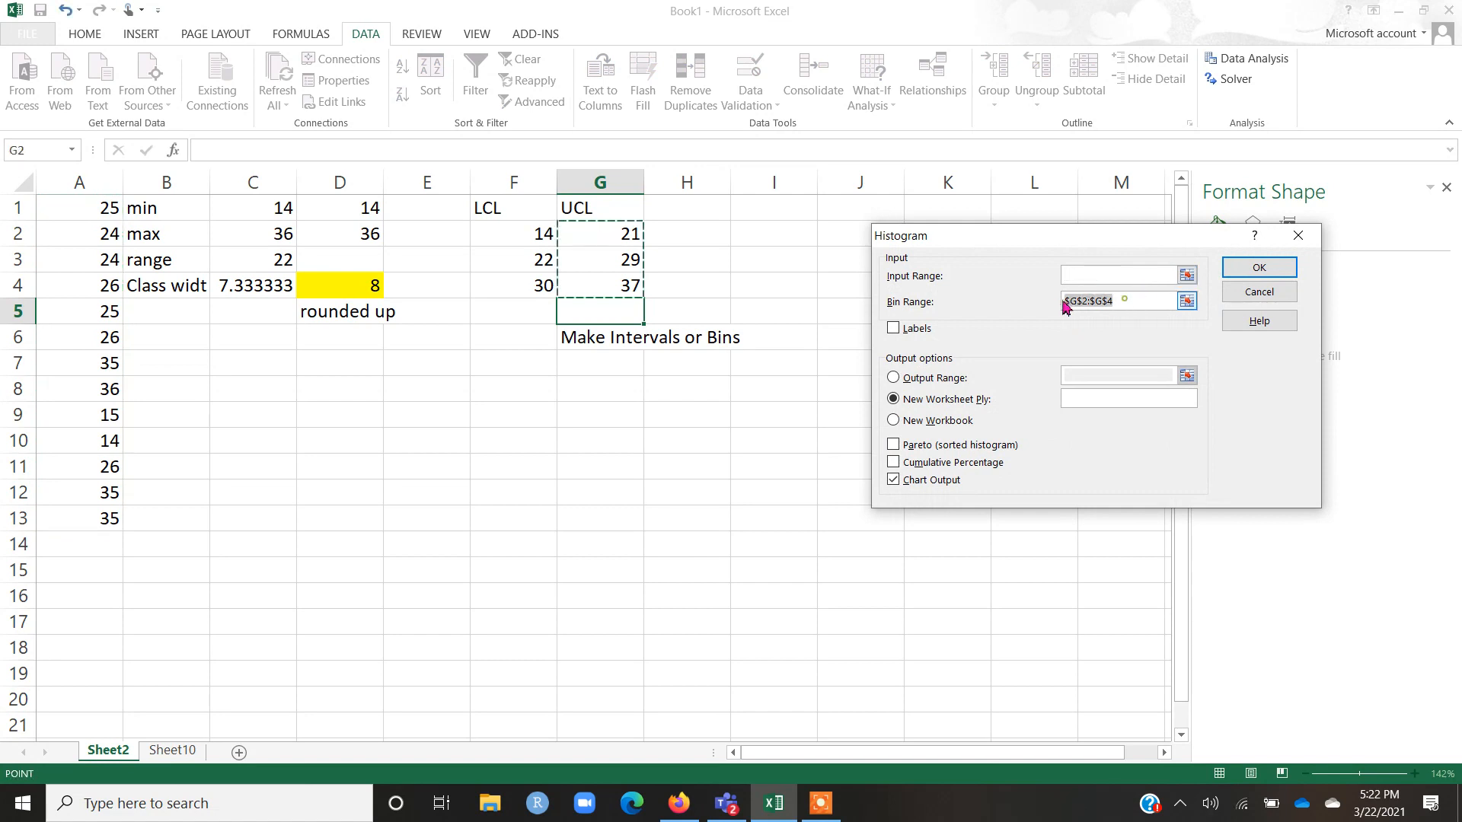
pyautogui.press('BackSpace')
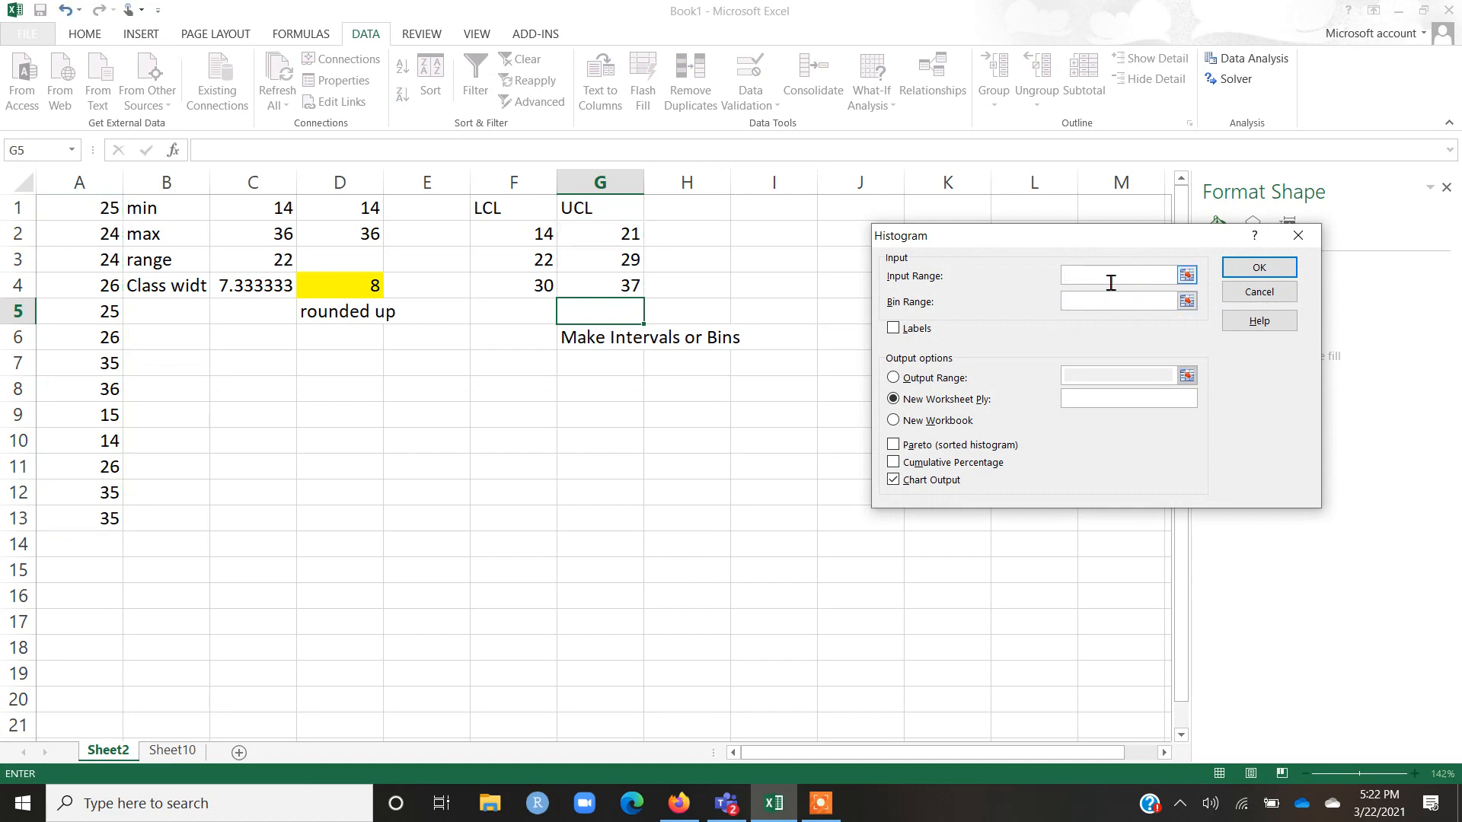
pyautogui.moveTo(99, 519); pyautogui.dragTo(106, 206)
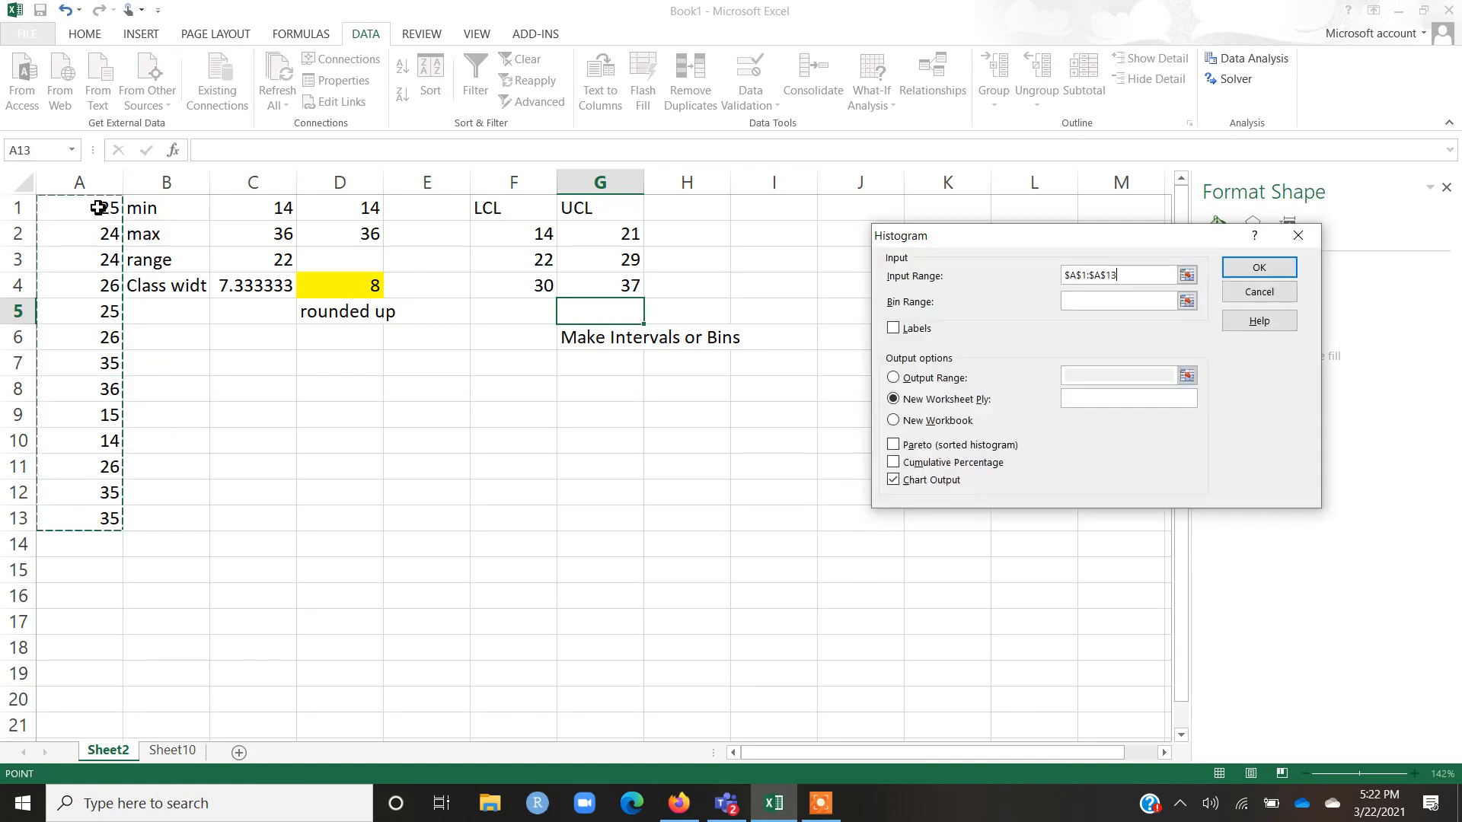
pyautogui.click(1108, 302)
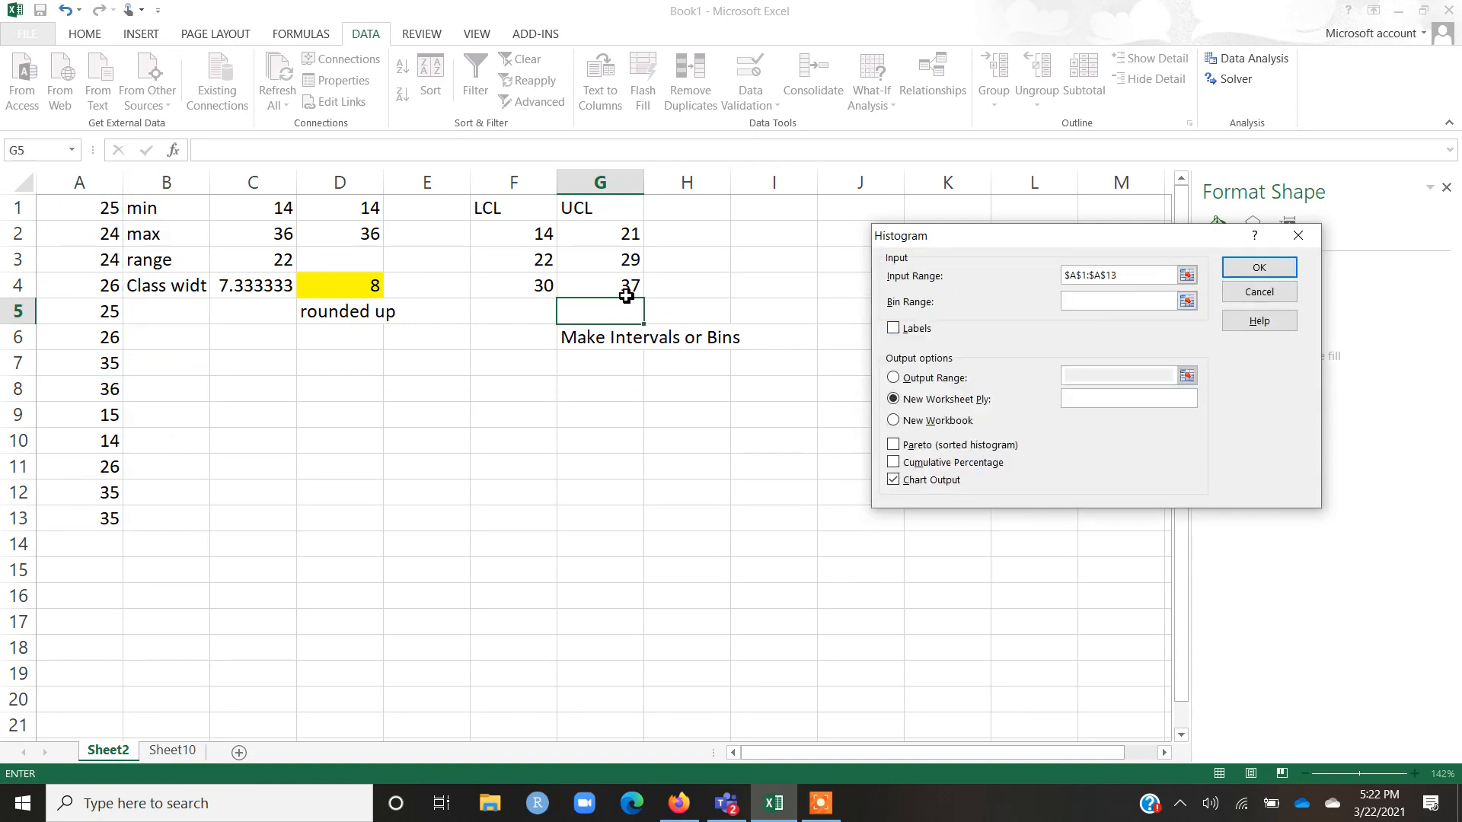
pyautogui.moveTo(626, 294); pyautogui.dragTo(620, 236)
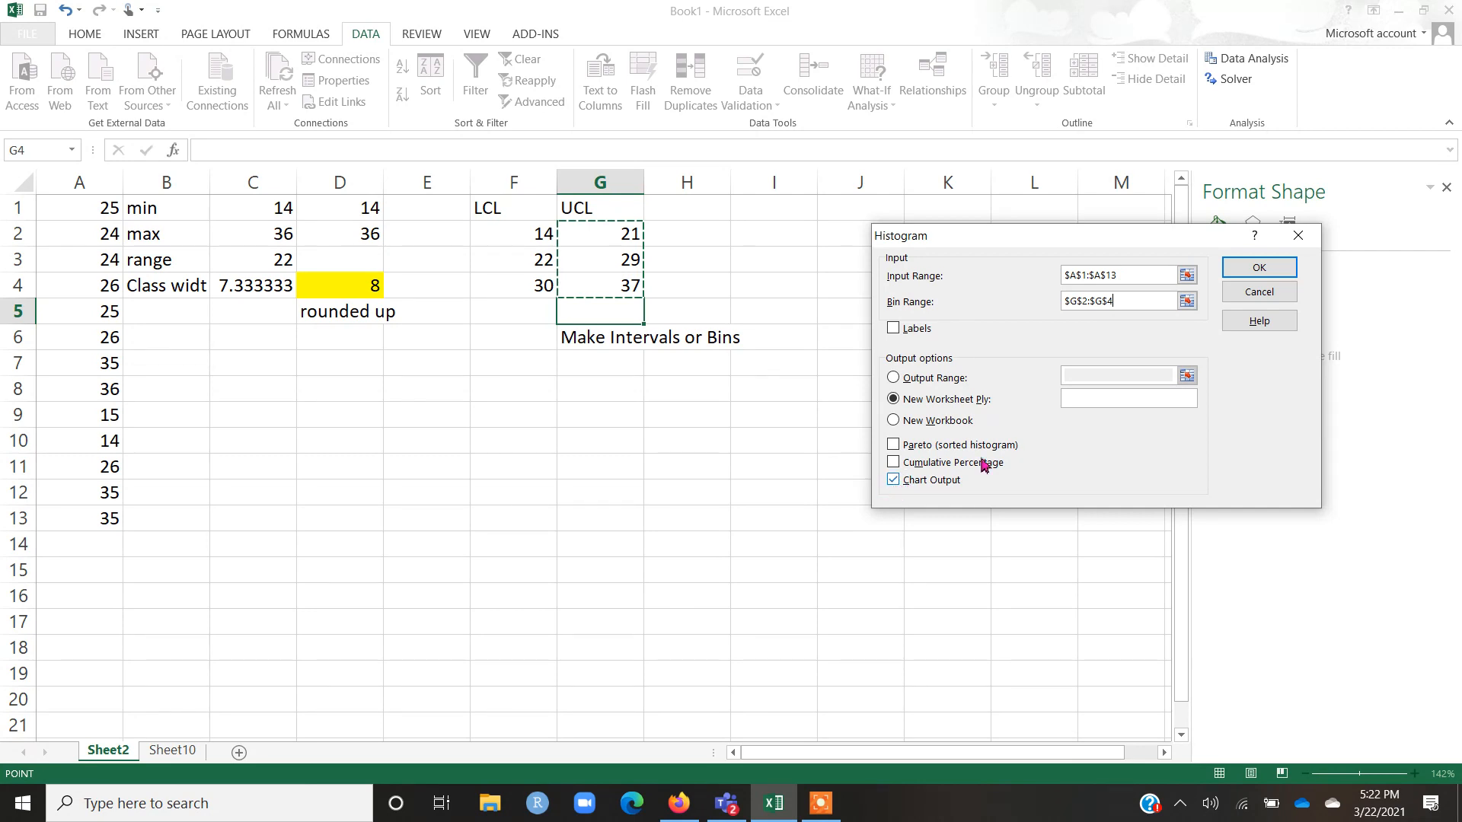
pyautogui.click(1258, 270)
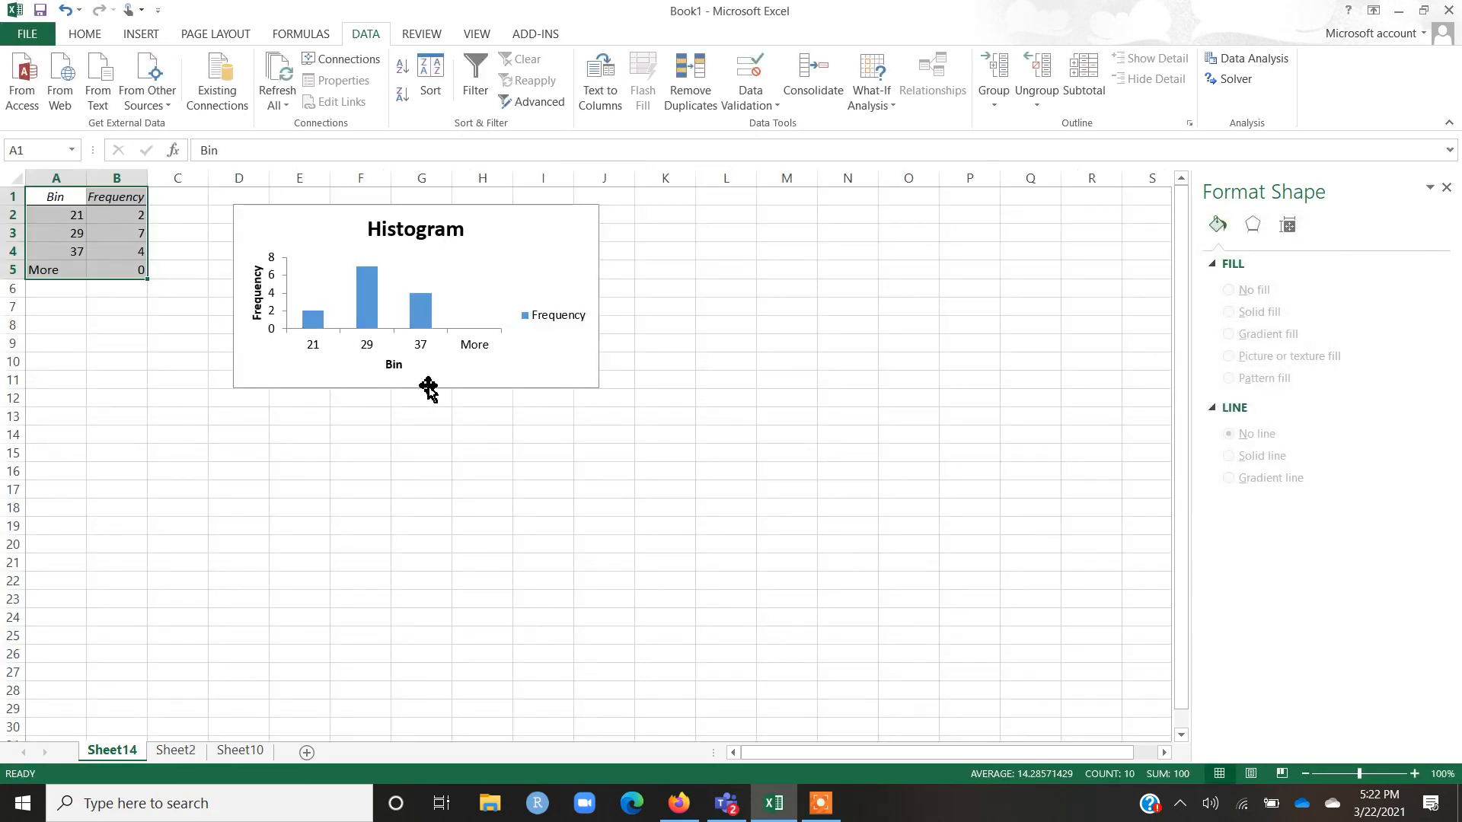
# Delete the More row, row 5, from the bin and frequency table on the new sheet.
pyautogui.click(89, 296)
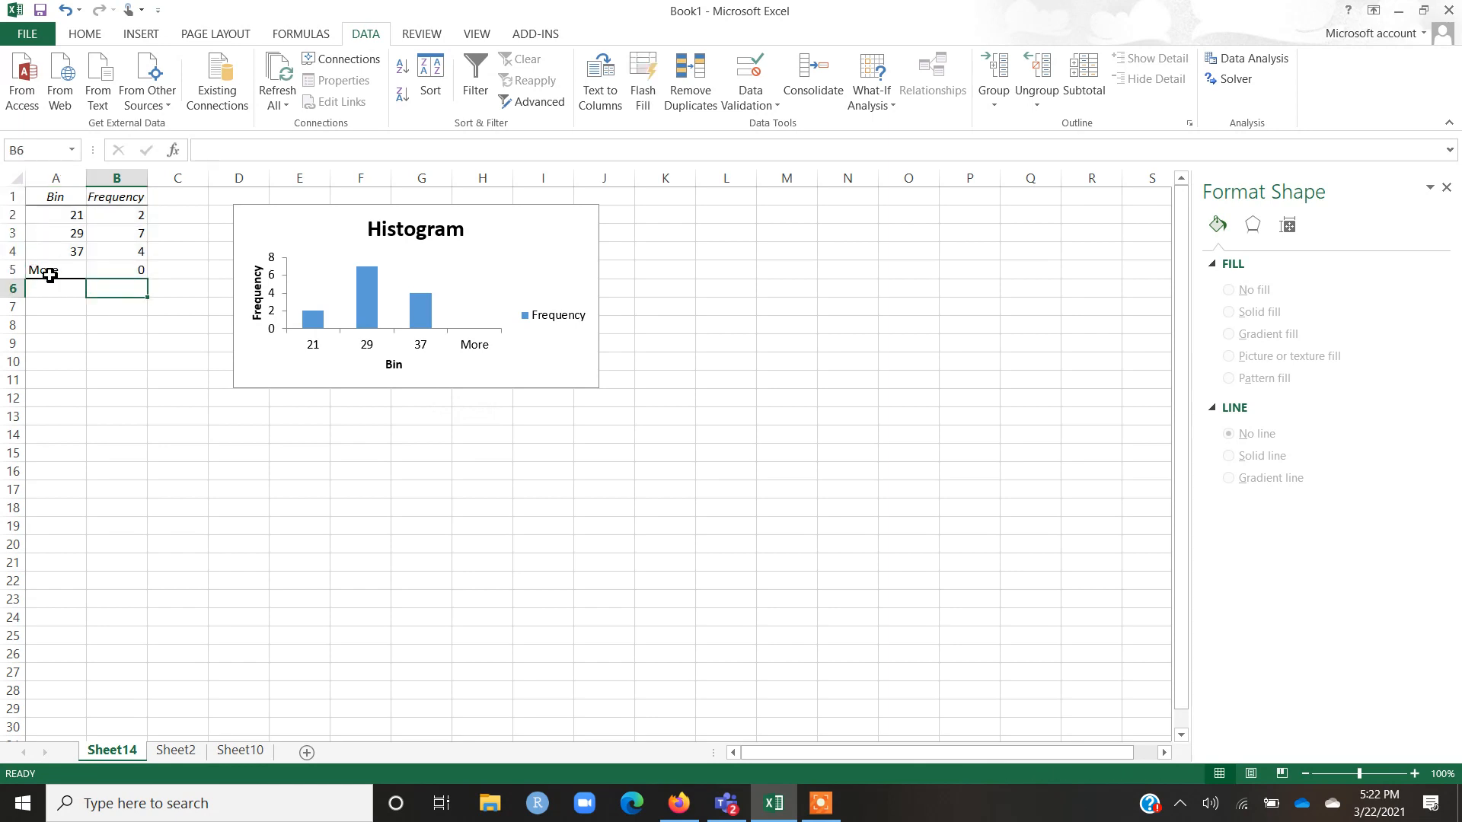
pyautogui.keyDown('ctrl'); pyautogui.scroll(4, 50, 275); pyautogui.keyUp('ctrl')
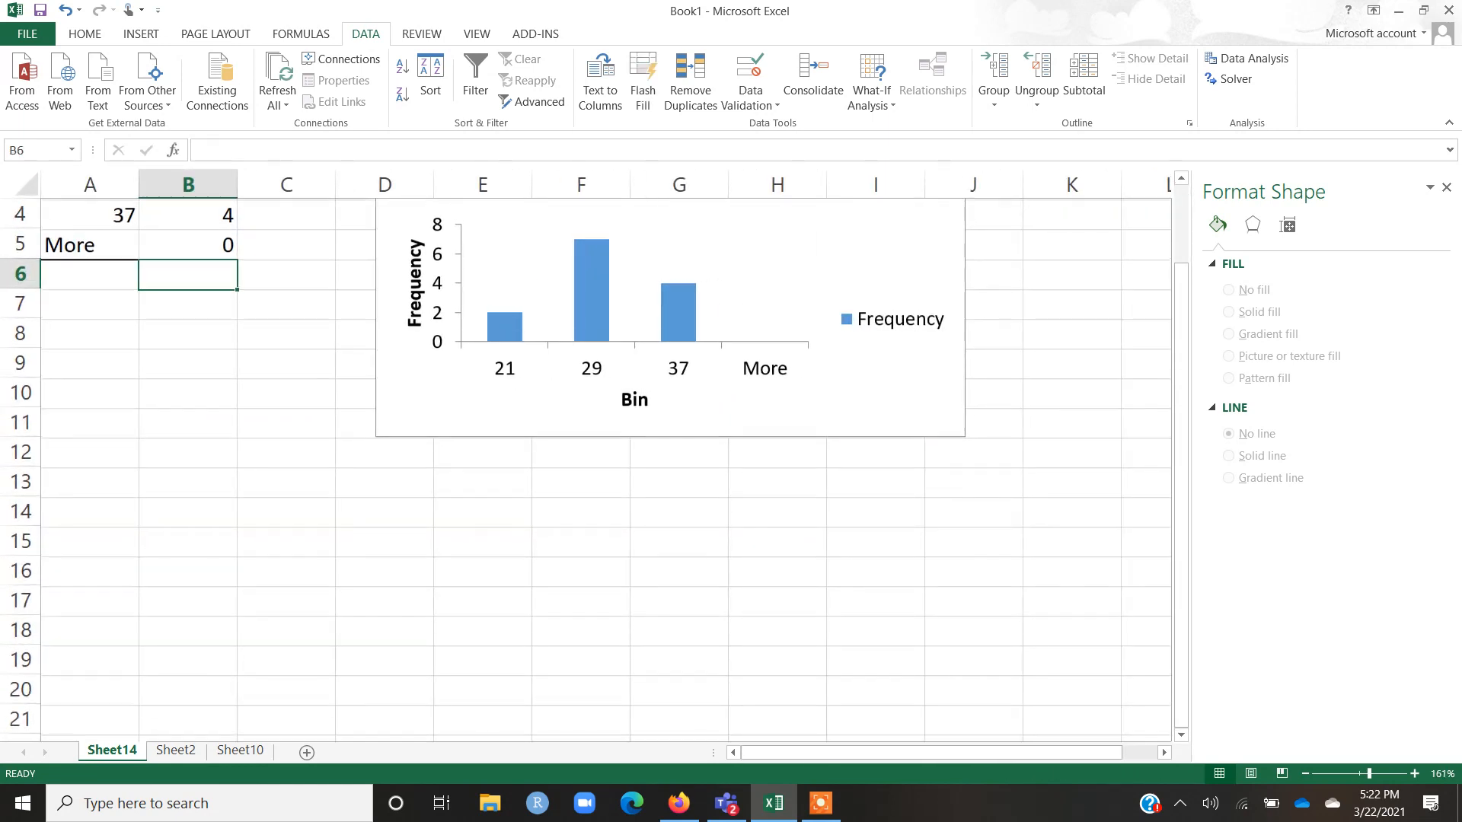
pyautogui.scroll(1, 46, 304)
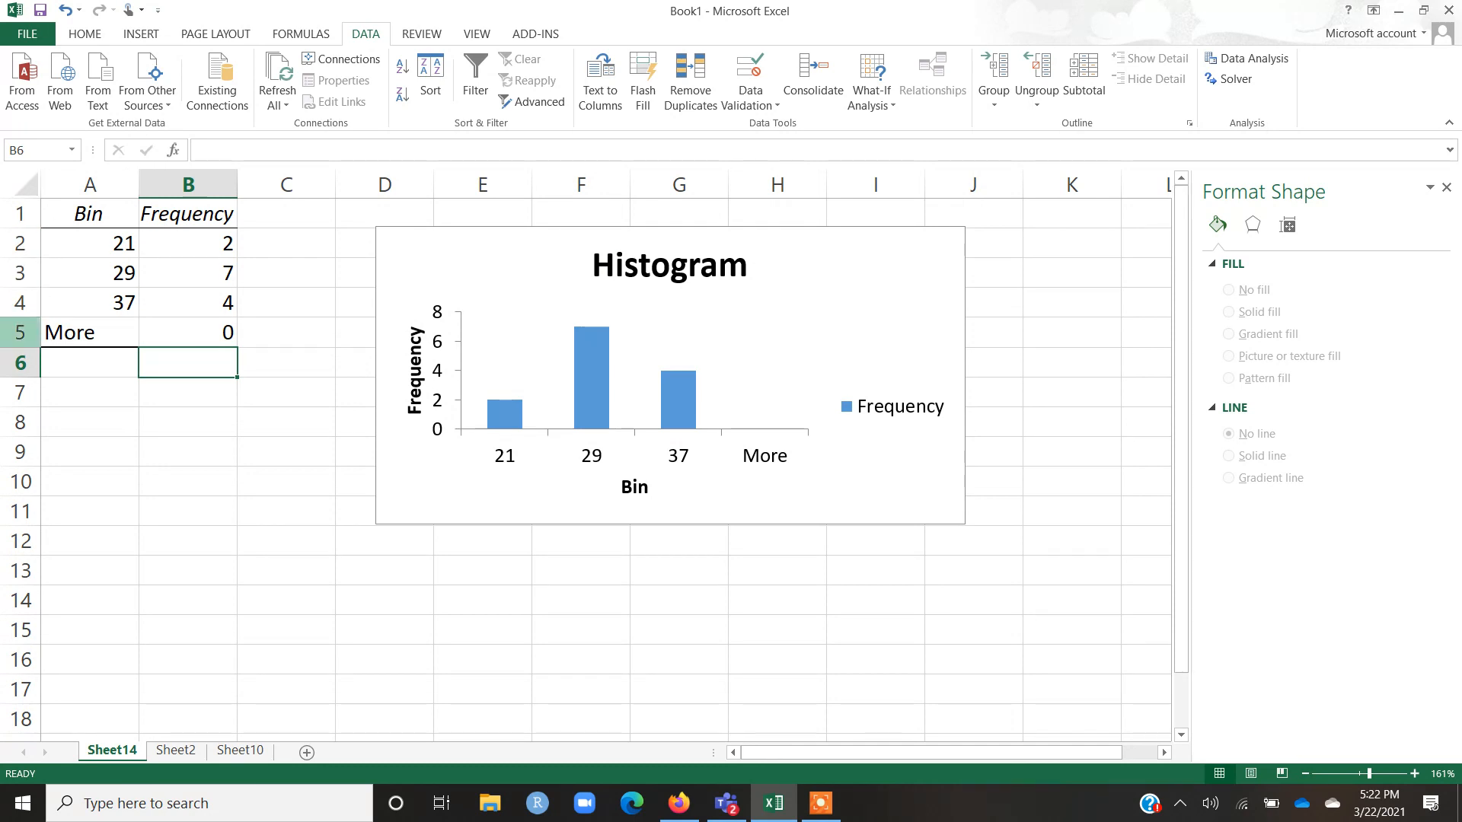
pyautogui.click(20, 332)
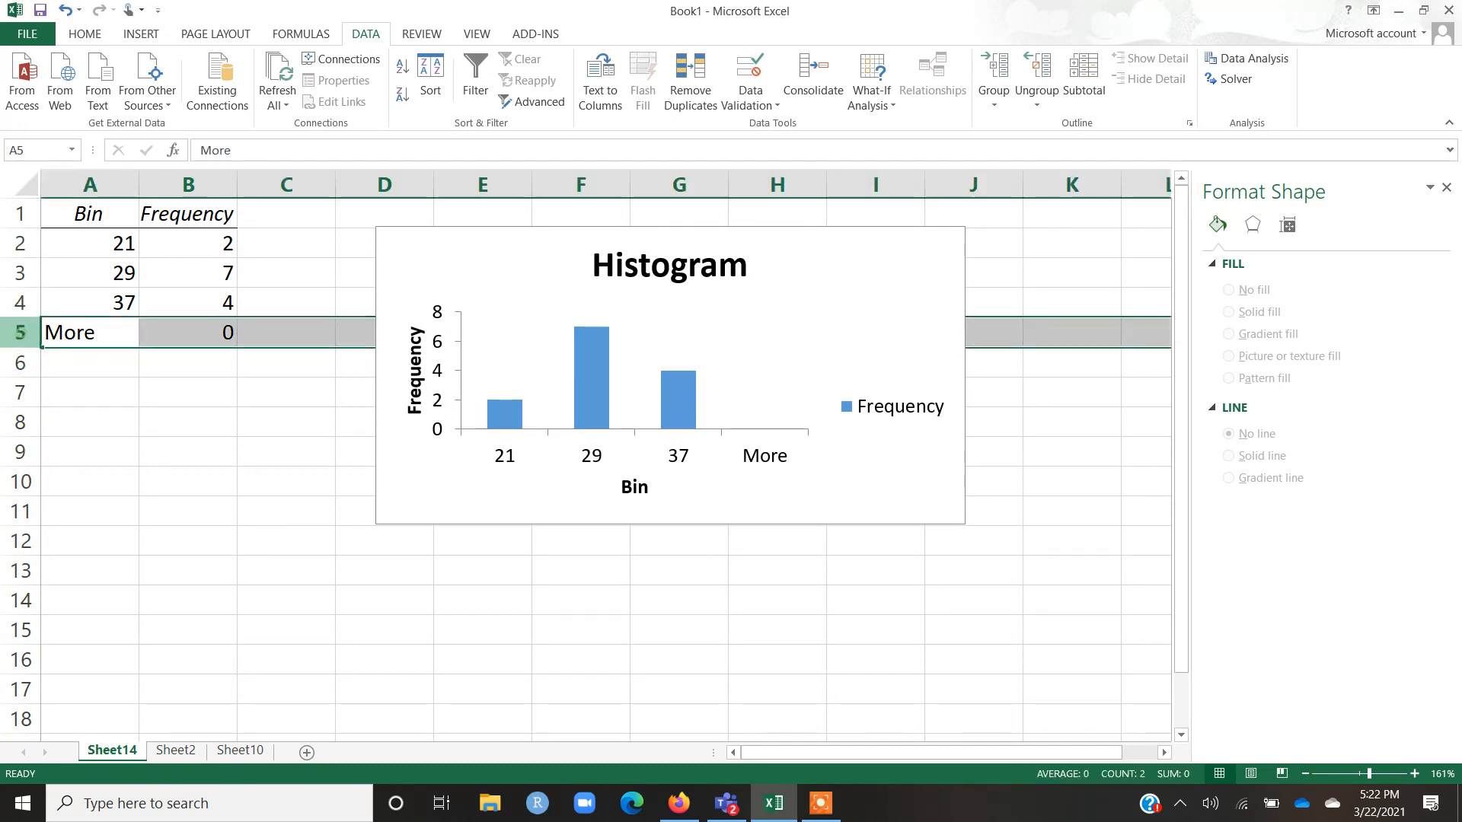
pyautogui.rightClick(22, 333)
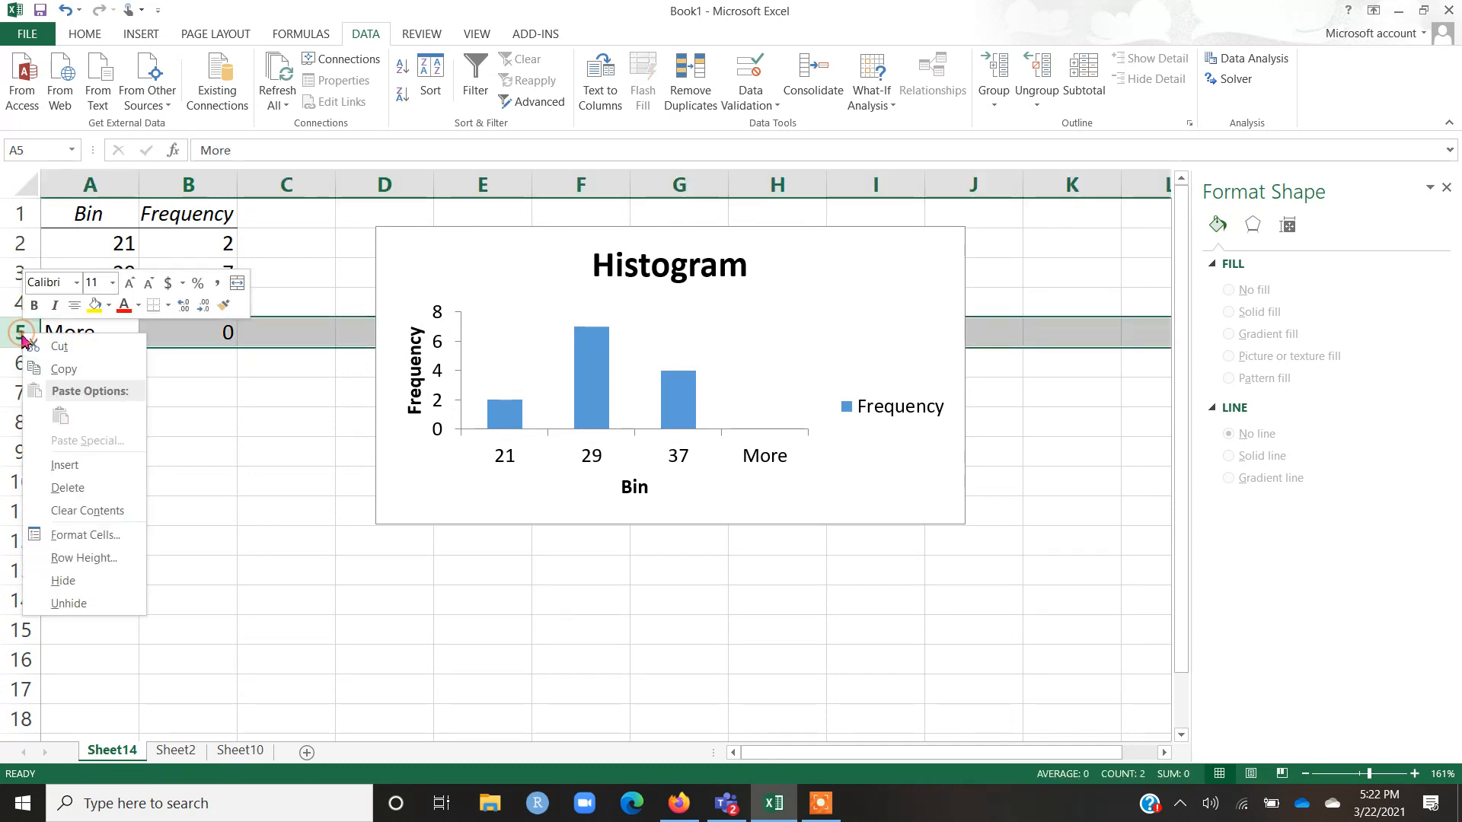
pyautogui.click(93, 488)
pyautogui.click(201, 455)
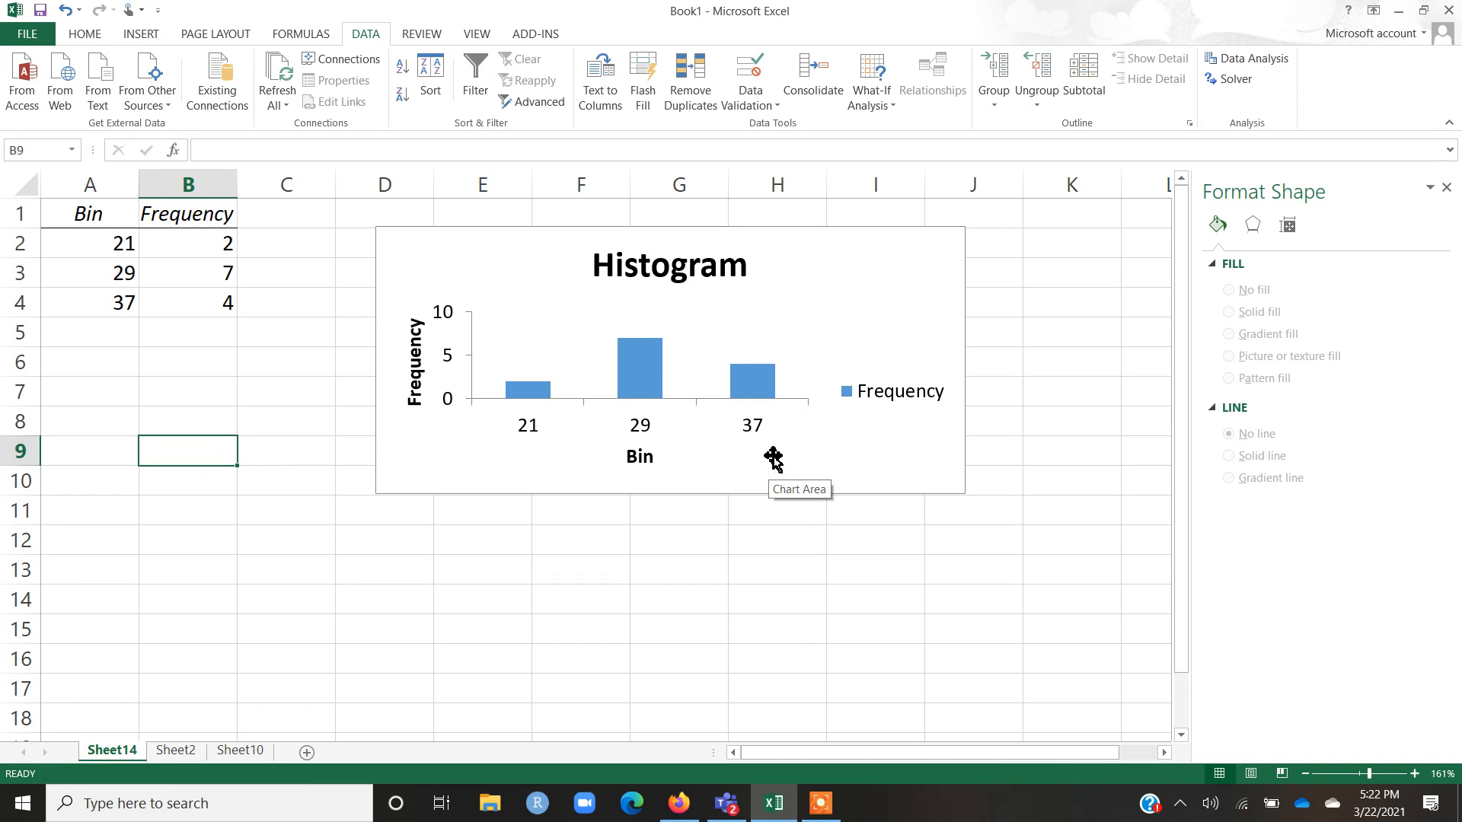
# Stretch the histogram chart vertically so its lower edge reaches about row 14.
pyautogui.click(755, 286)
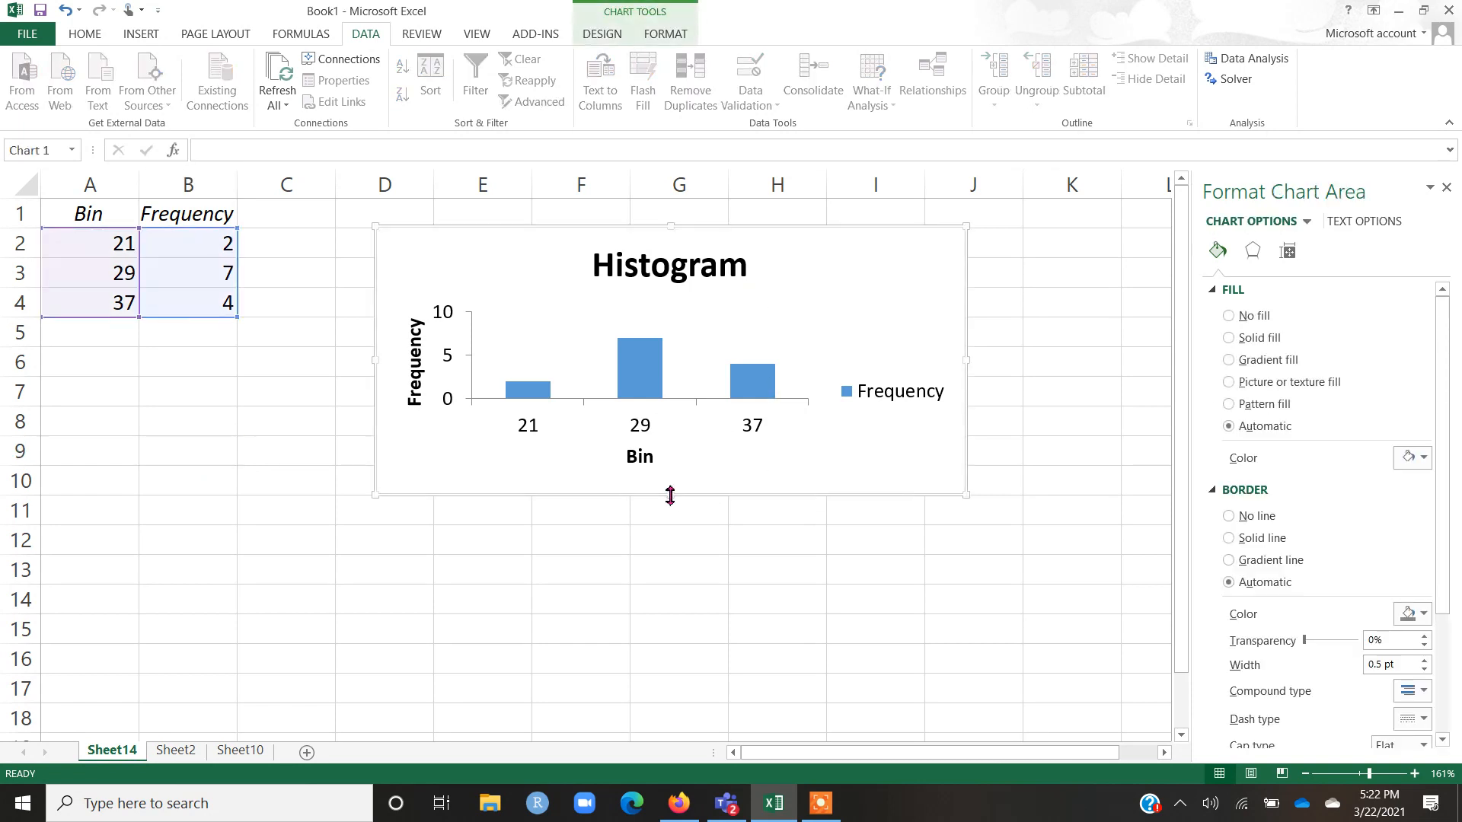
pyautogui.moveTo(670, 496); pyautogui.dragTo(678, 602)
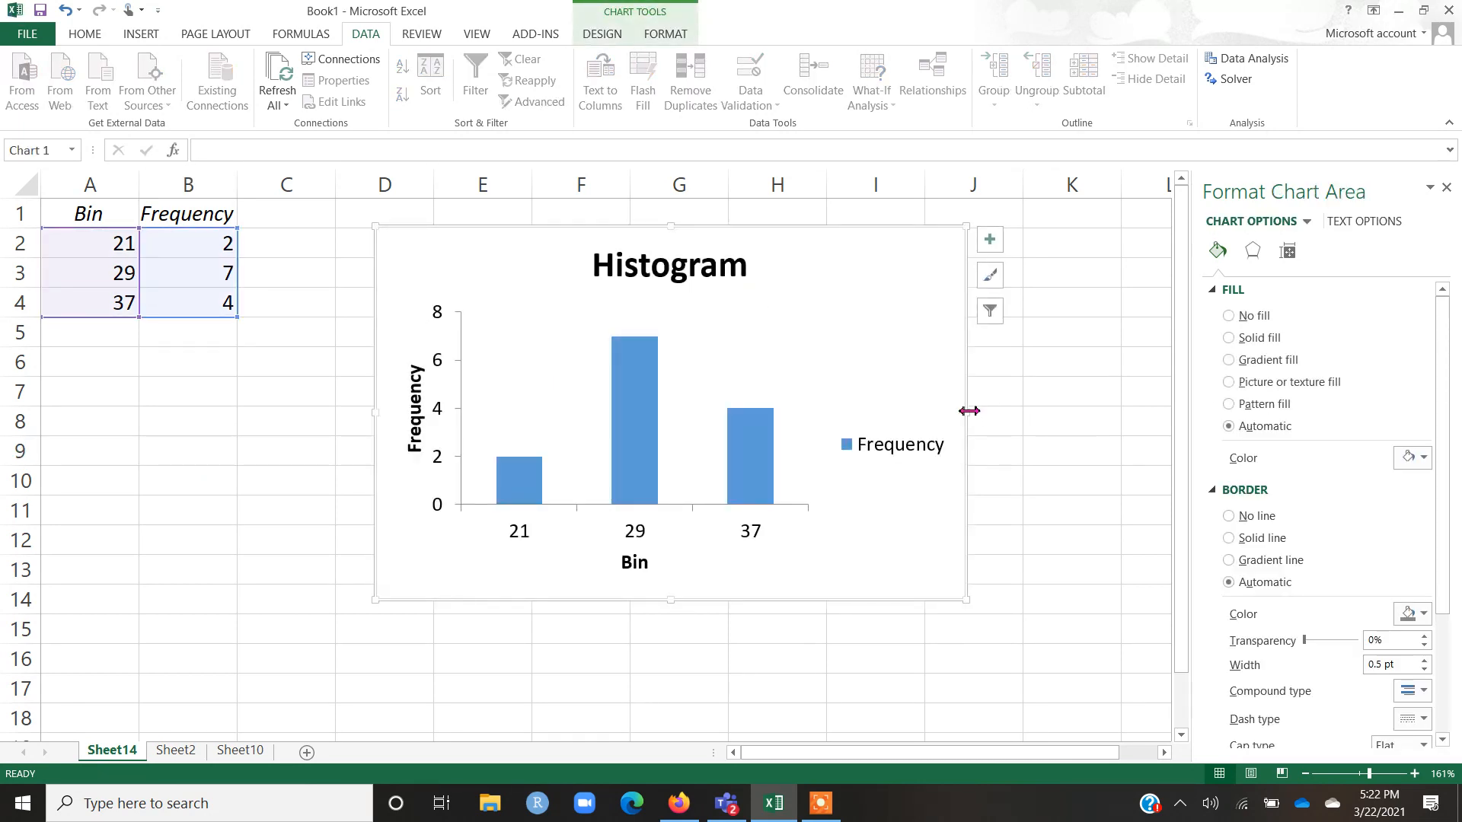
# Widen the histogram chart so its right edge reaches about column K, and set the columns' gap width to 0%.
pyautogui.moveTo(968, 413); pyautogui.dragTo(1076, 413)
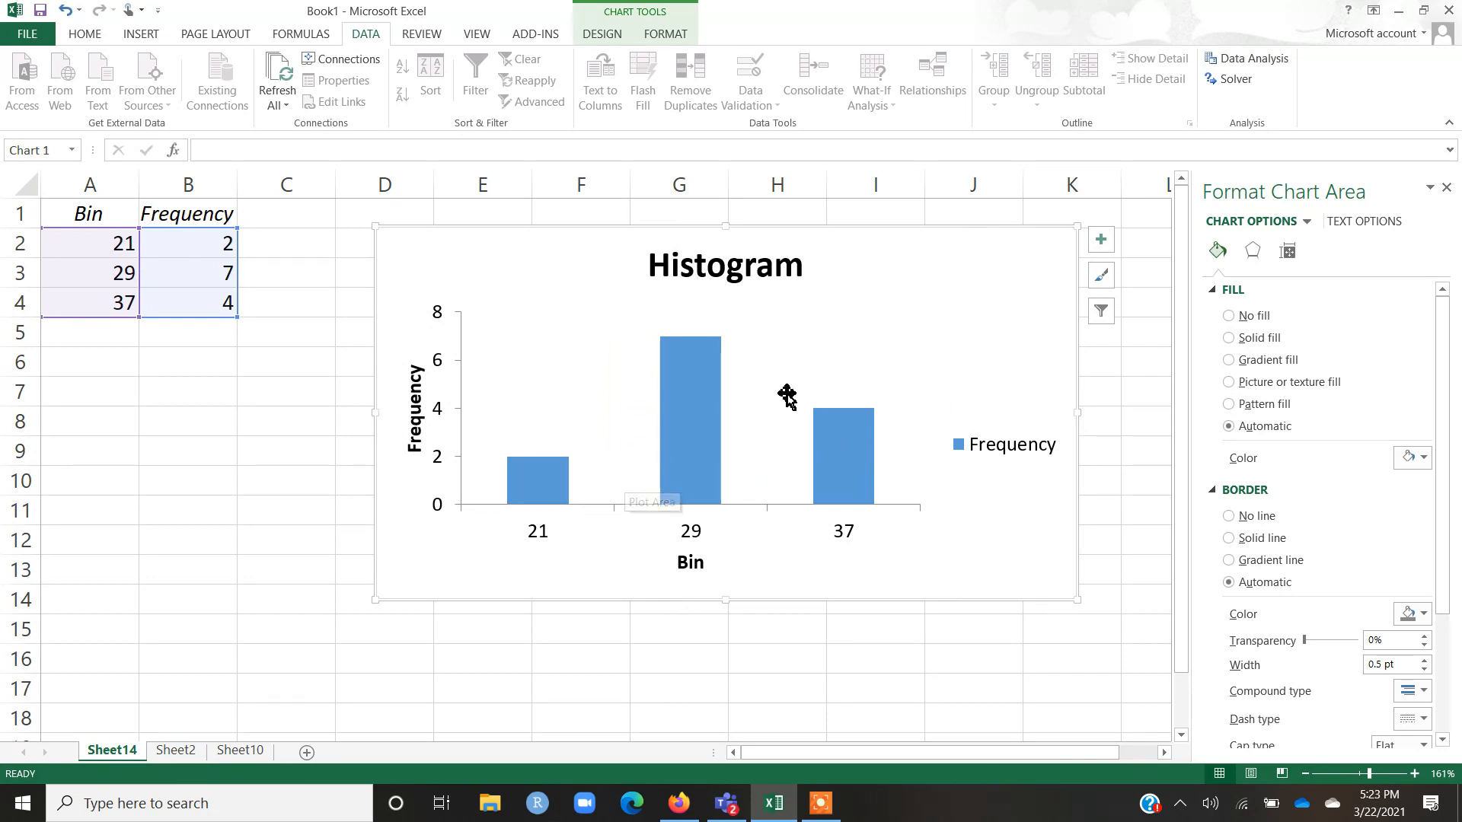
pyautogui.click(914, 350)
pyautogui.rightClick(914, 349)
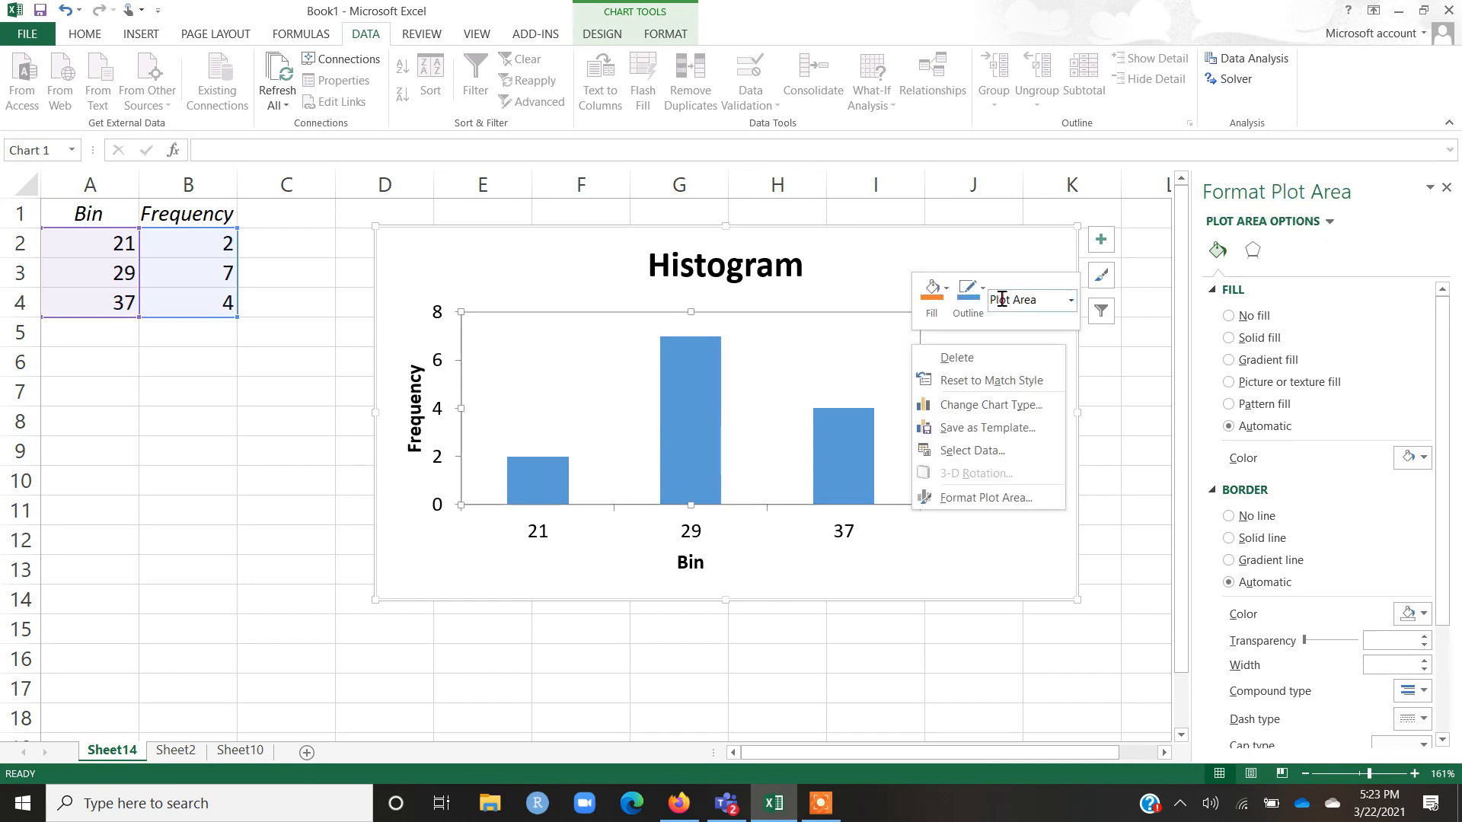
pyautogui.rightClick(876, 270)
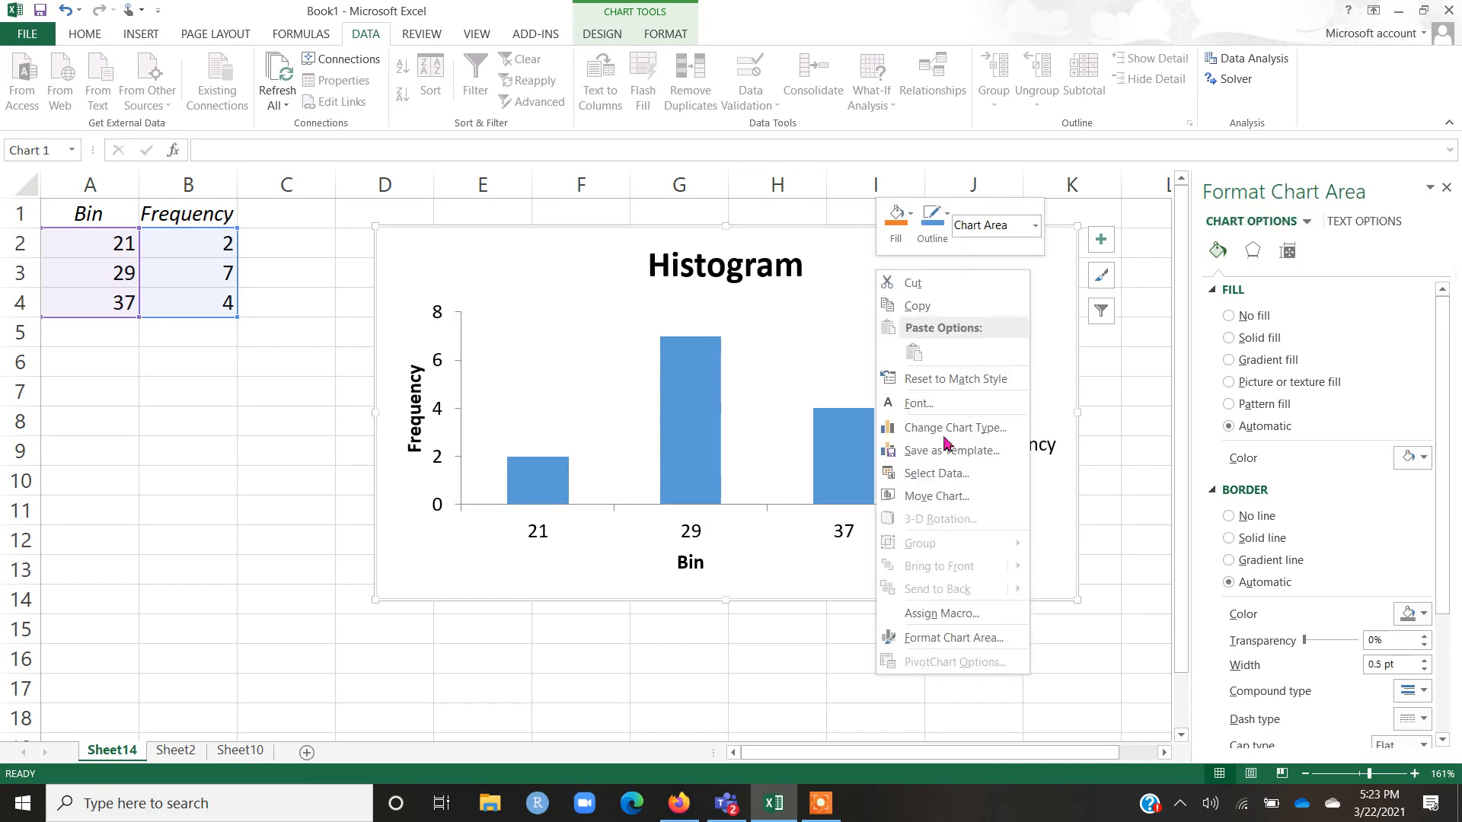
pyautogui.click(953, 638)
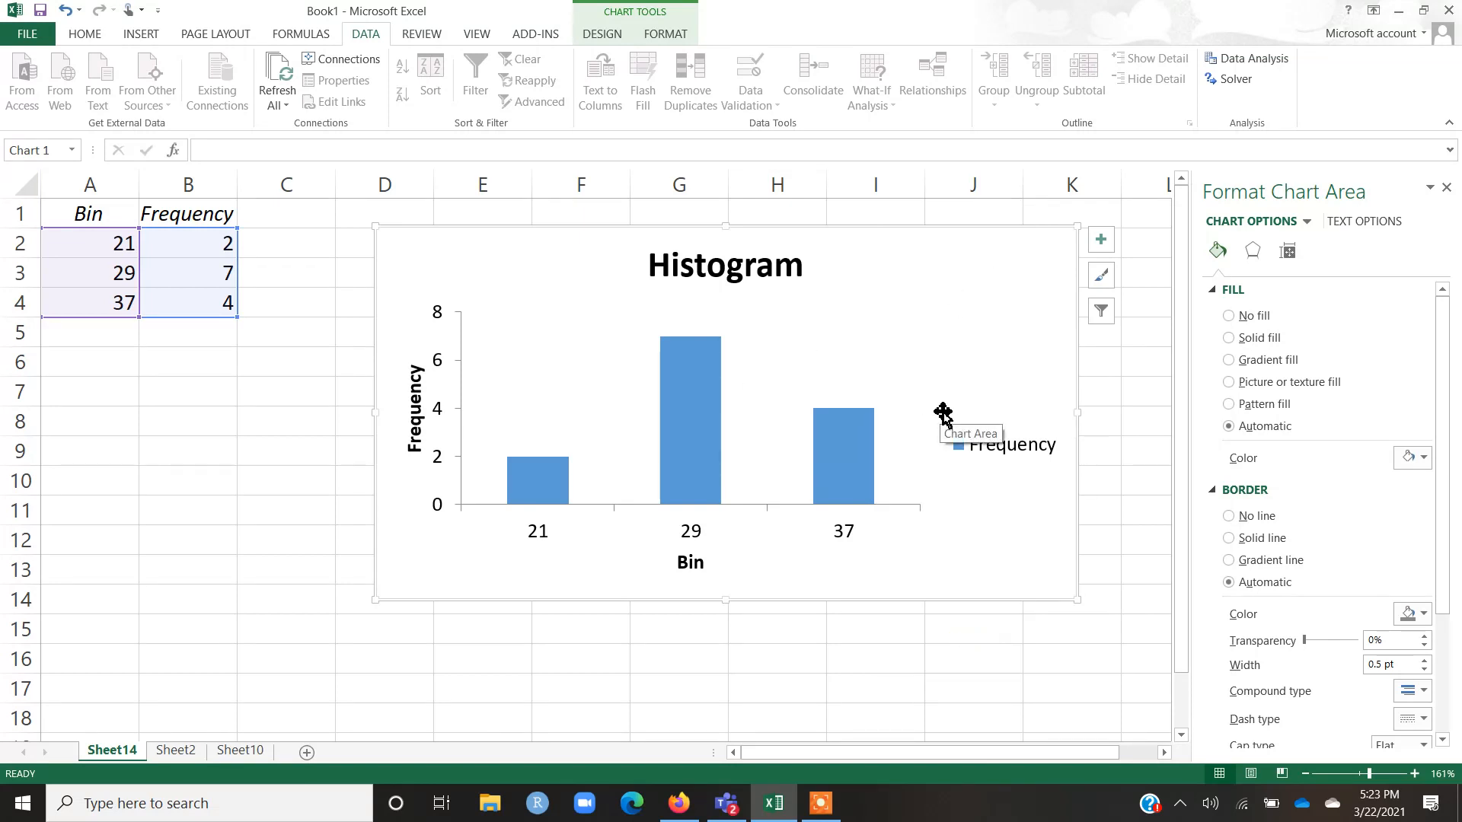
pyautogui.click(700, 409)
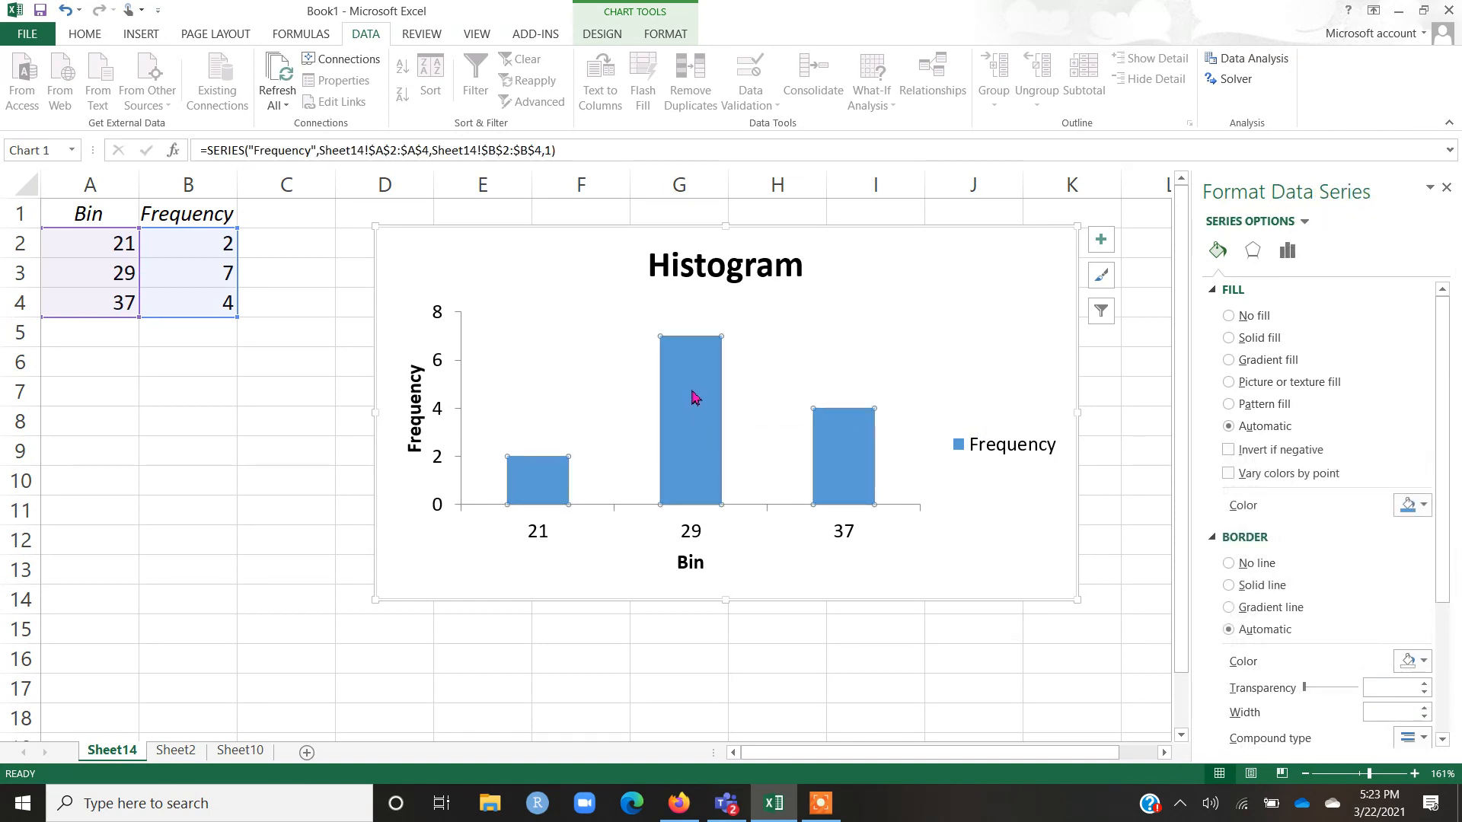
pyautogui.click(1287, 254)
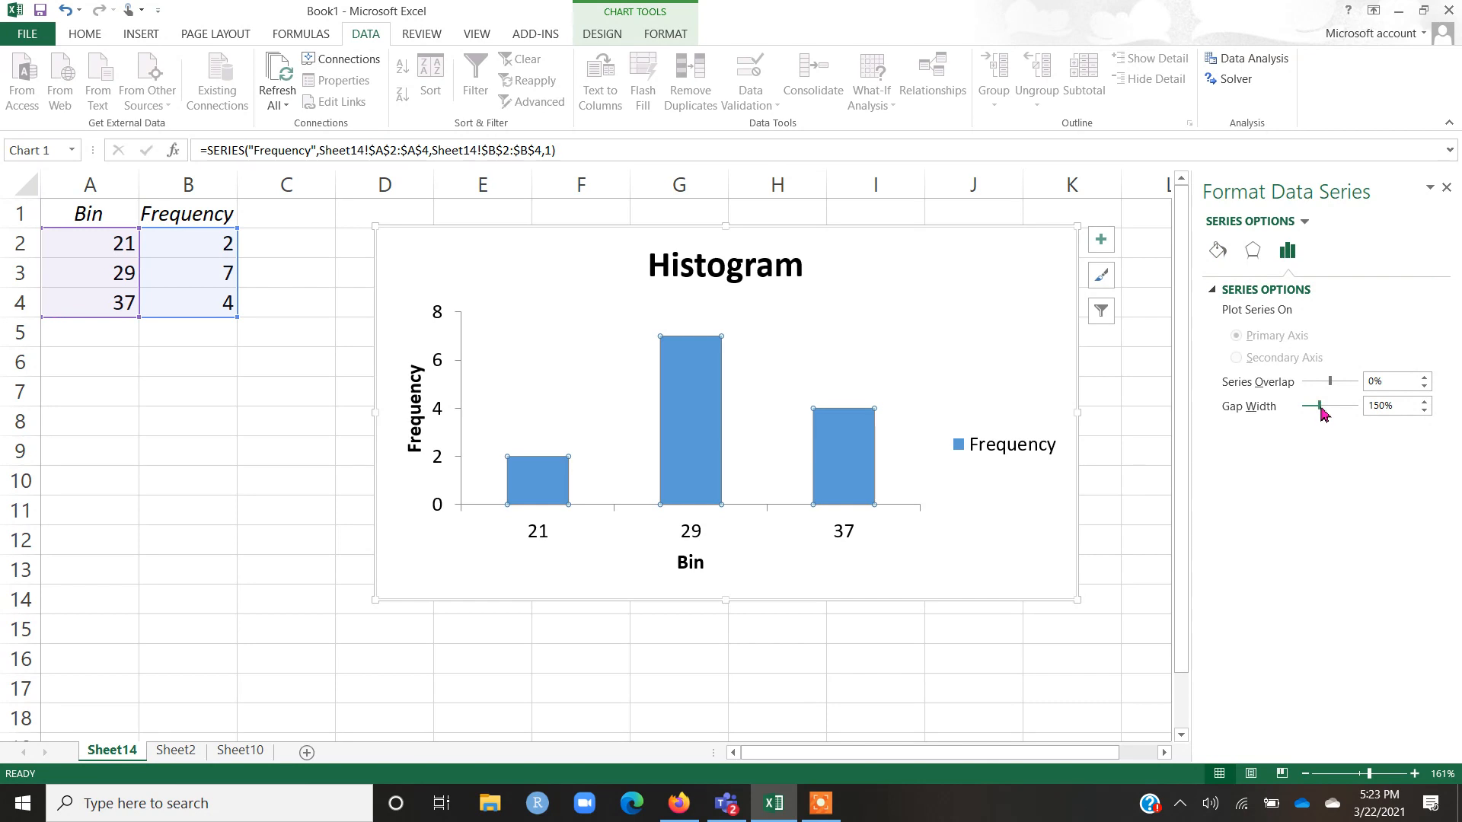
pyautogui.moveTo(1320, 408); pyautogui.dragTo(1305, 409)
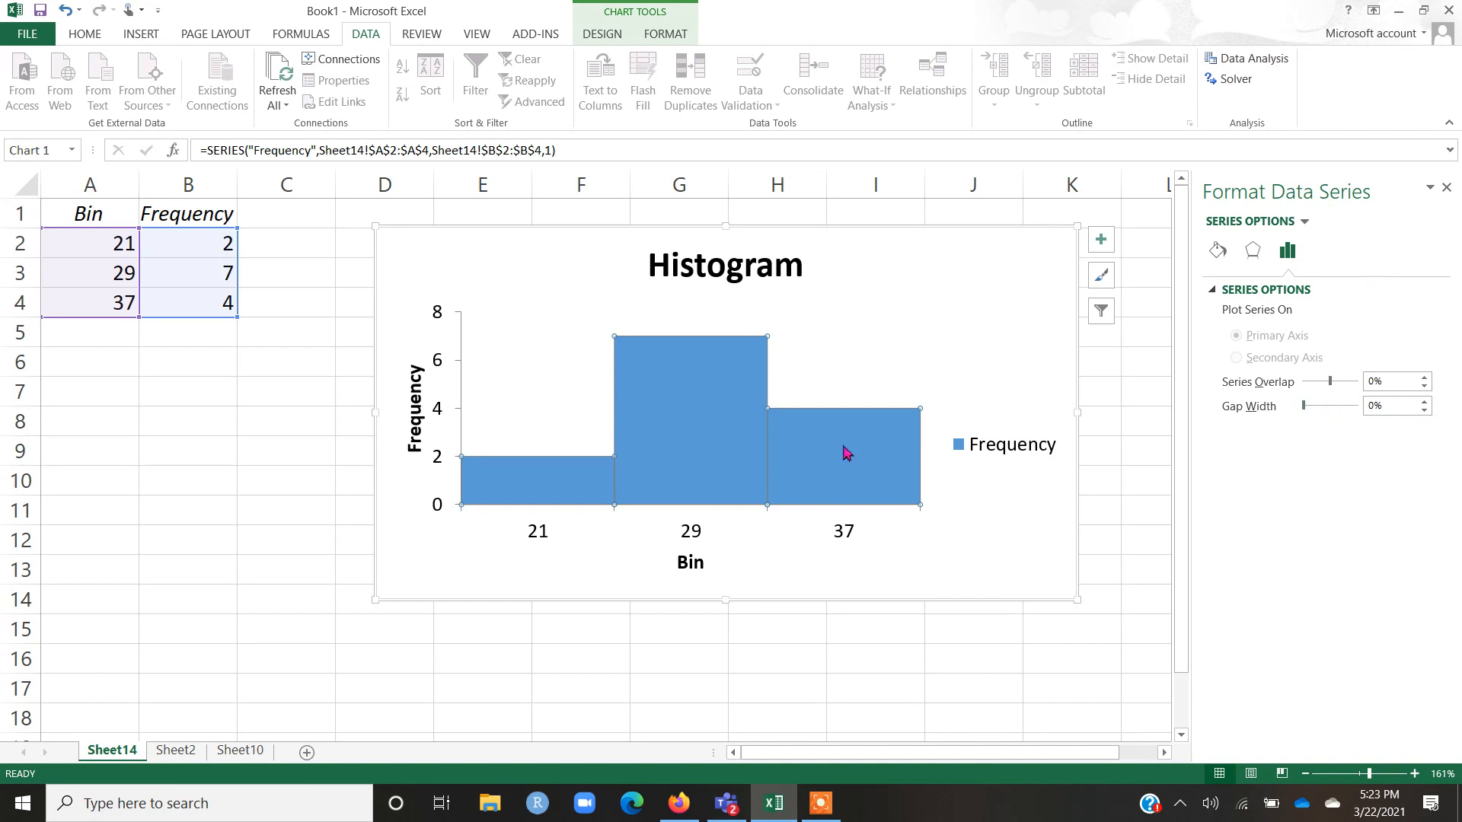
pyautogui.moveTo(847, 453)
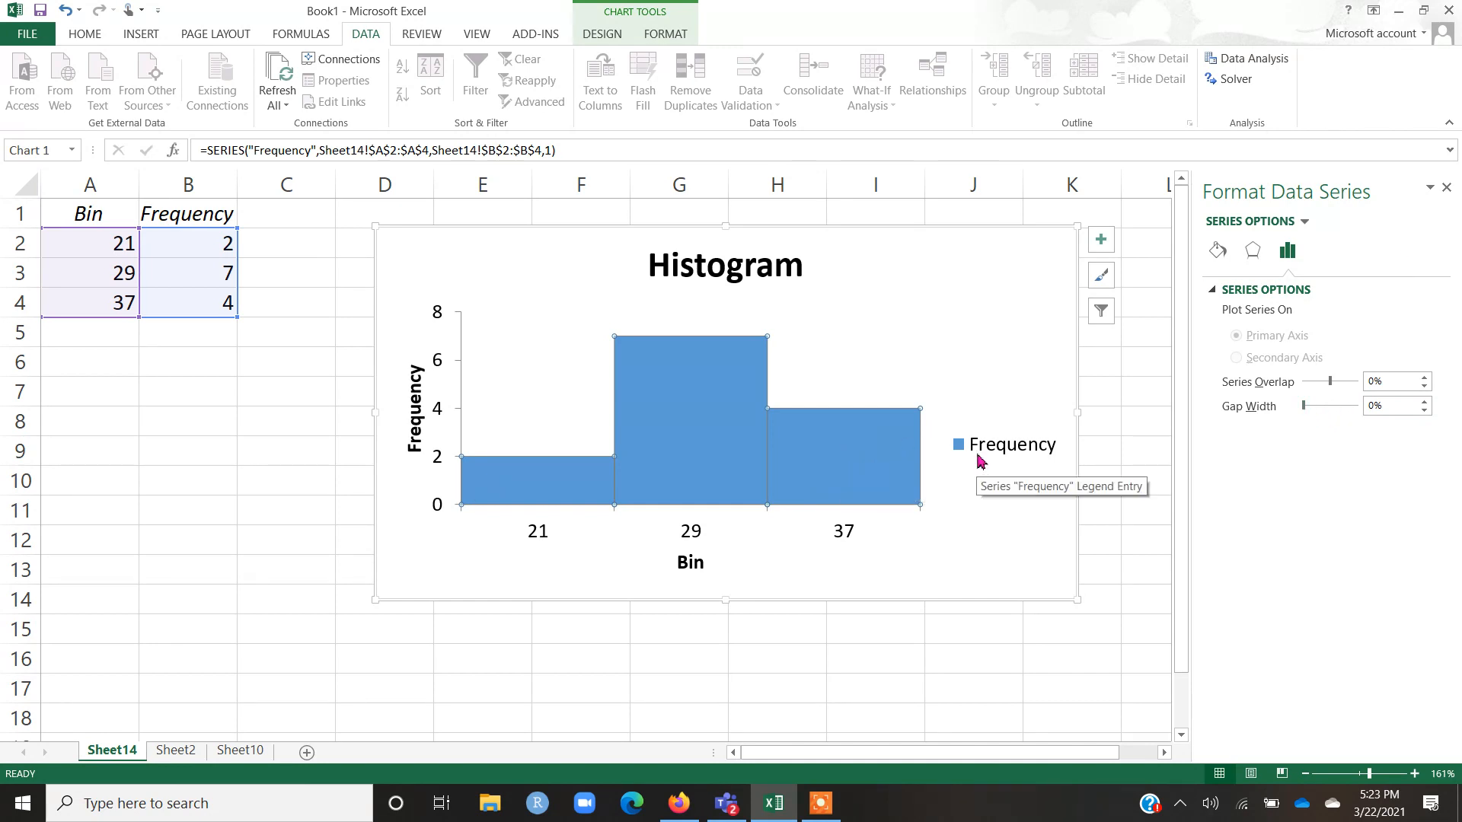
# Enlarge the chart to about row 17 and the far edge of column K, and give the chart area a solid-line border.
pyautogui.click(729, 591)
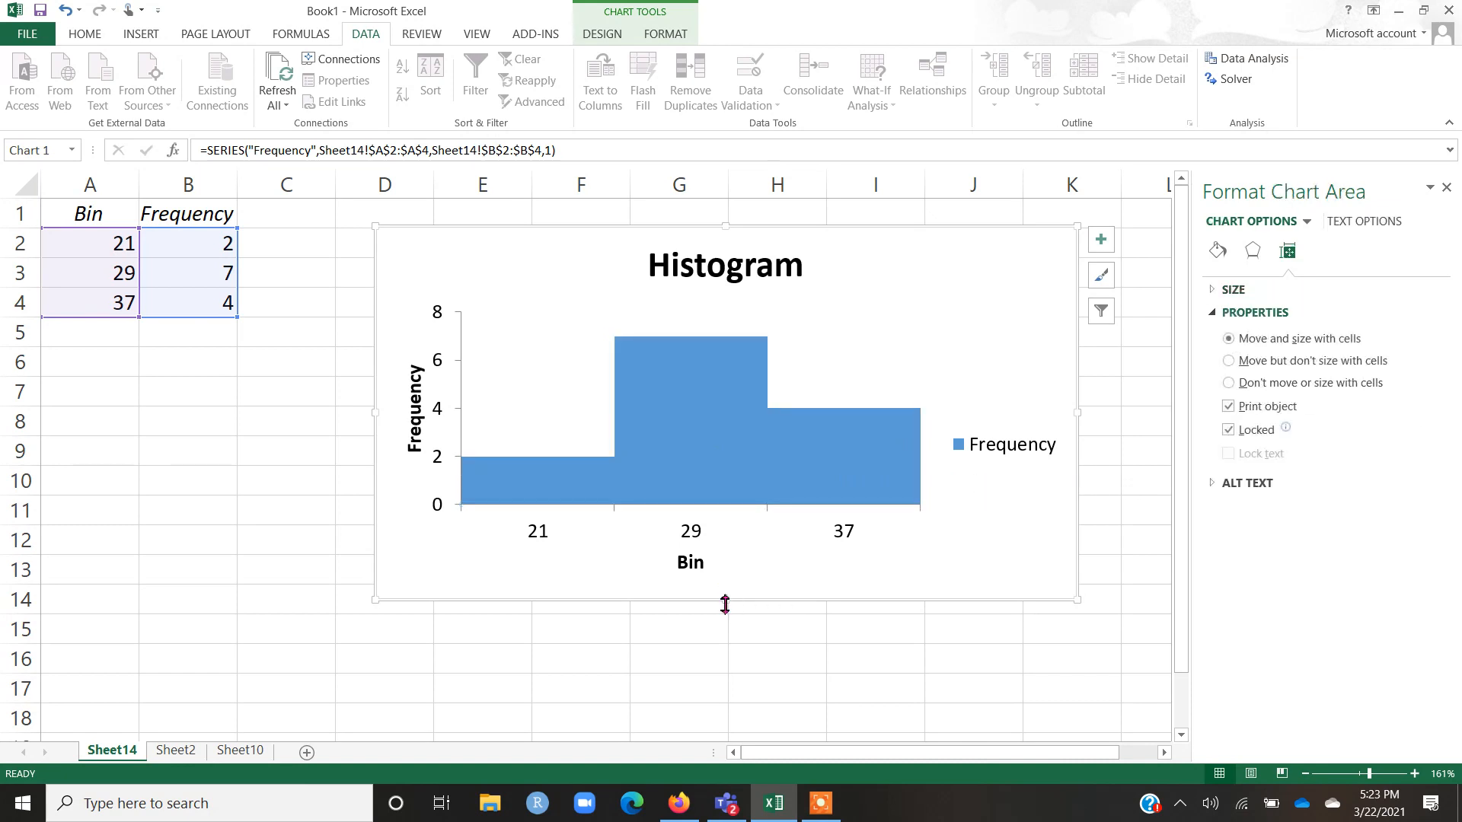
pyautogui.moveTo(726, 616); pyautogui.dragTo(729, 699)
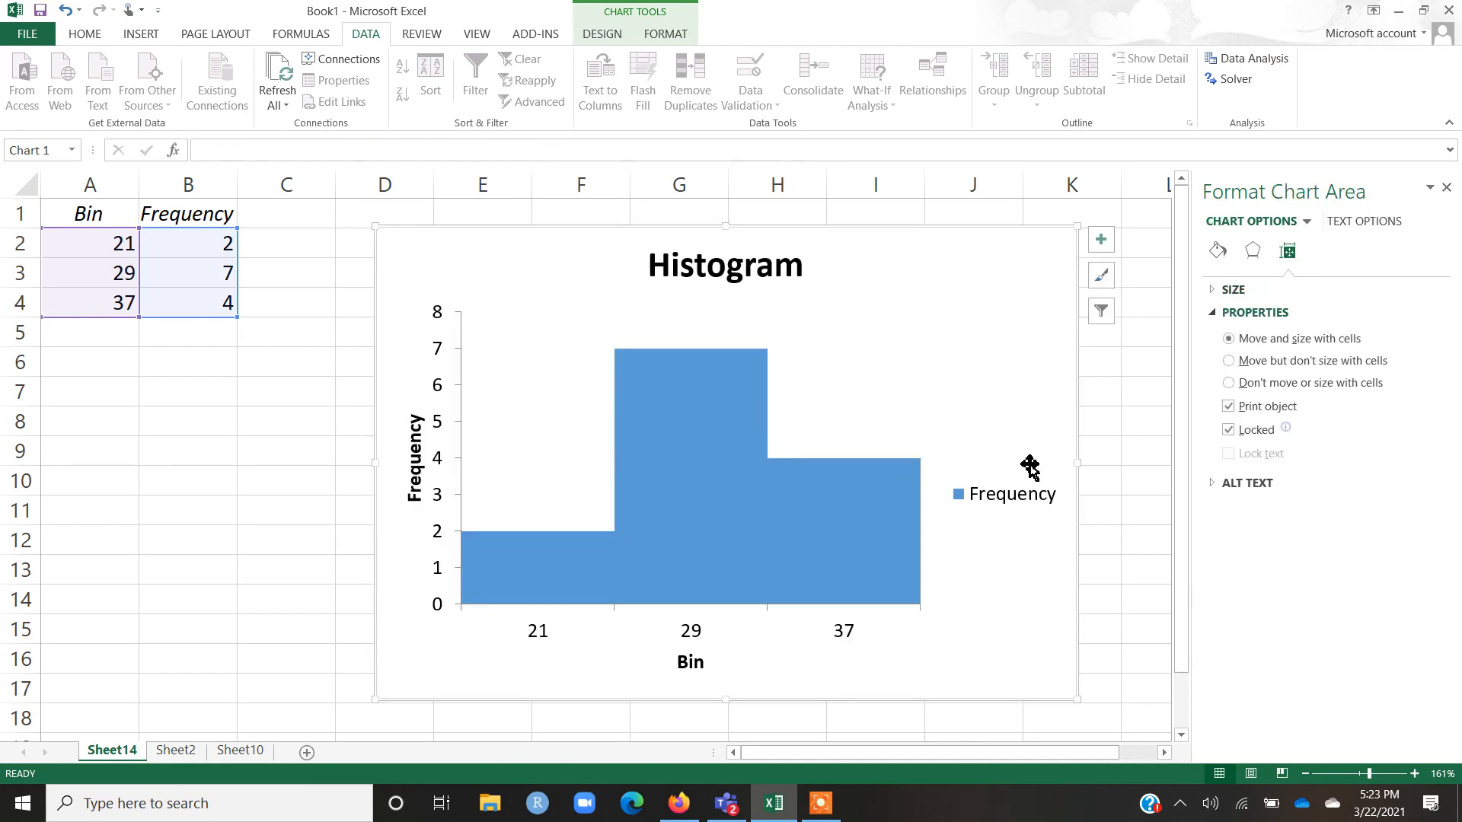
pyautogui.moveTo(1079, 463); pyautogui.dragTo(1118, 464)
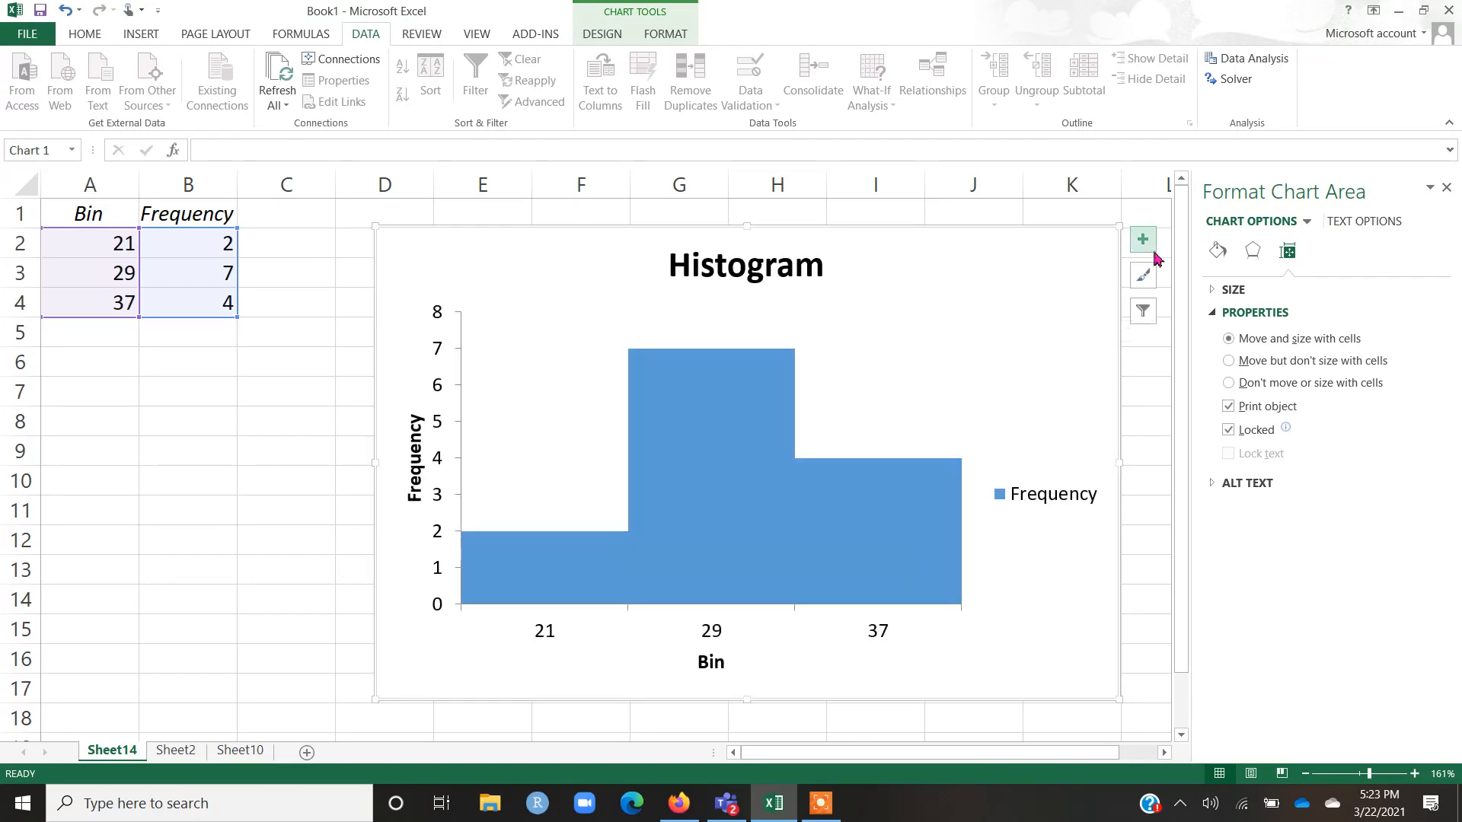
pyautogui.click(1219, 254)
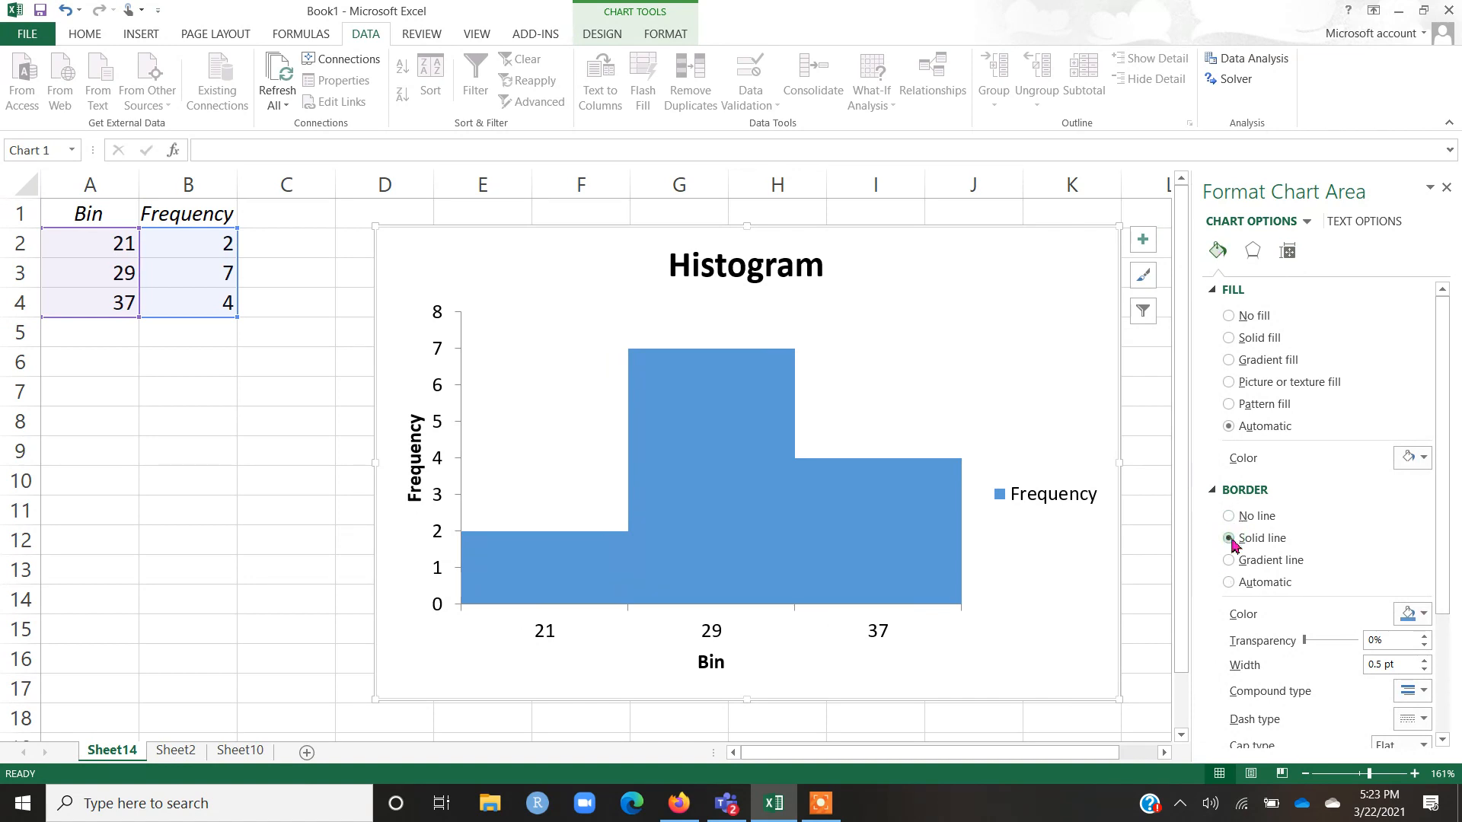
# Try a wide diagonal-stripe pattern fill on the chart area, and undo the pattern fill.
pyautogui.click(1230, 405)
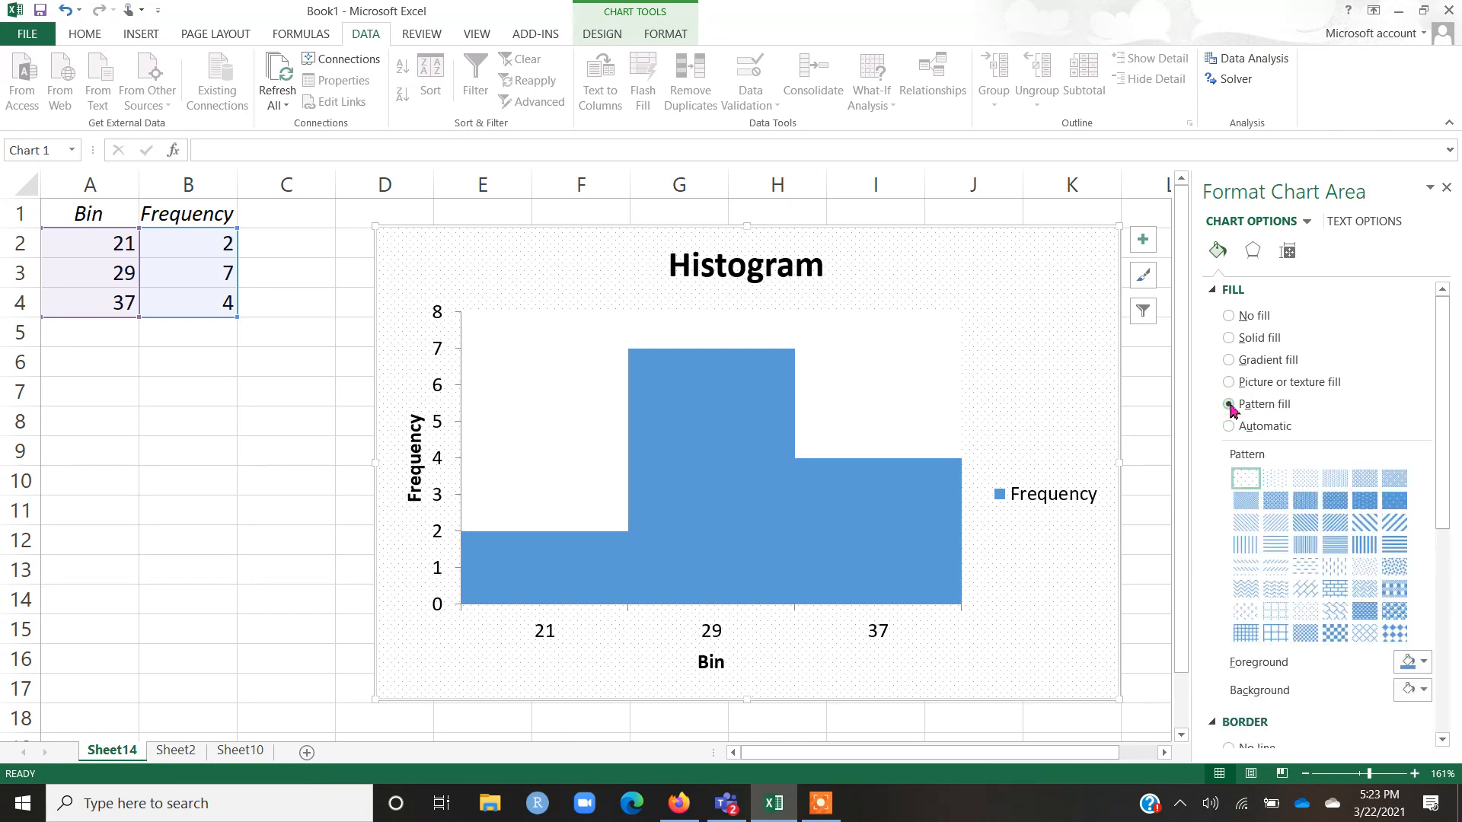
pyautogui.click(1365, 523)
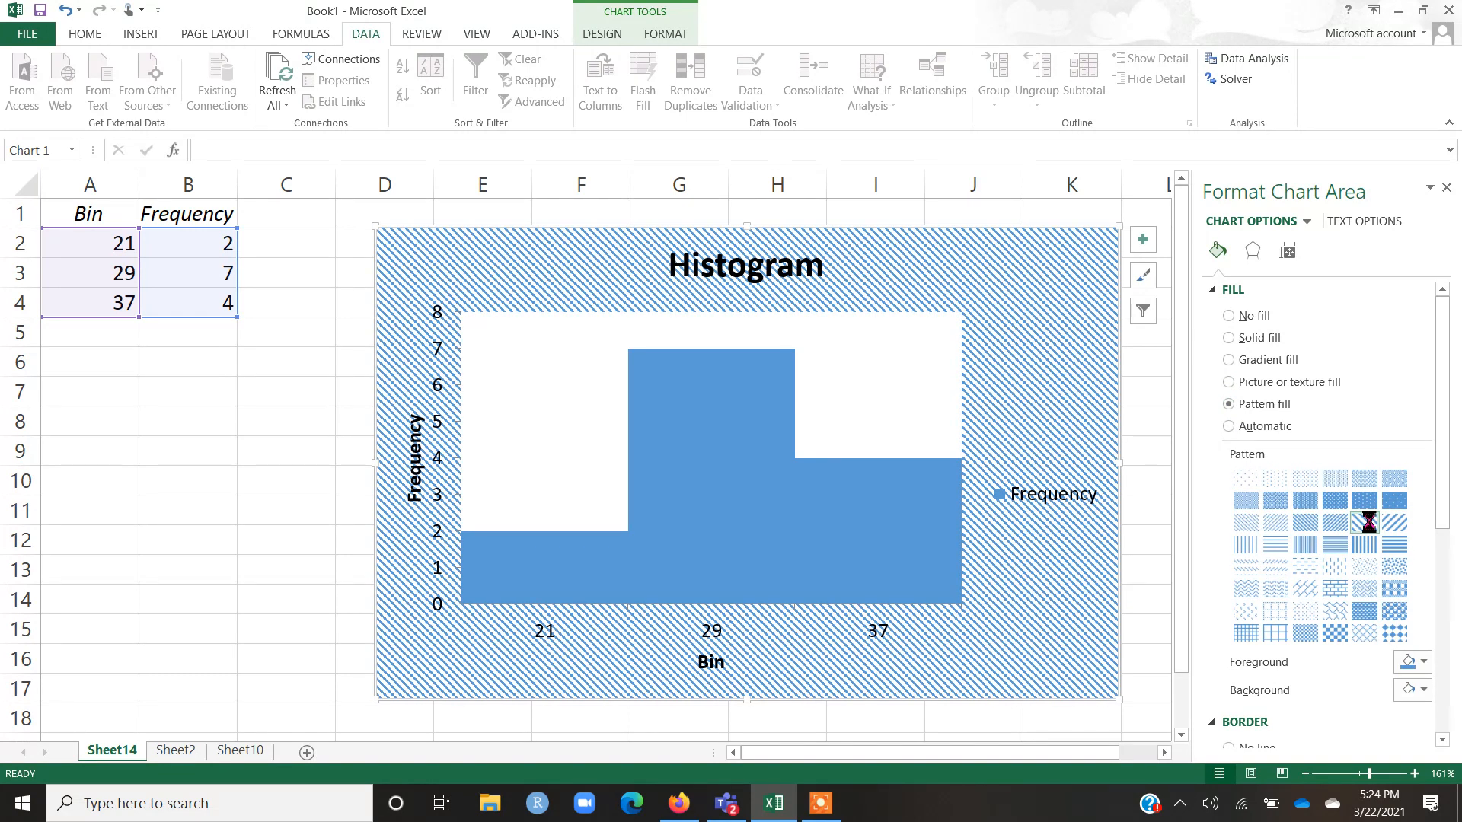
pyautogui.hotkey('ctrl', 'z')
pyautogui.hotkey('ctrl', 'z')
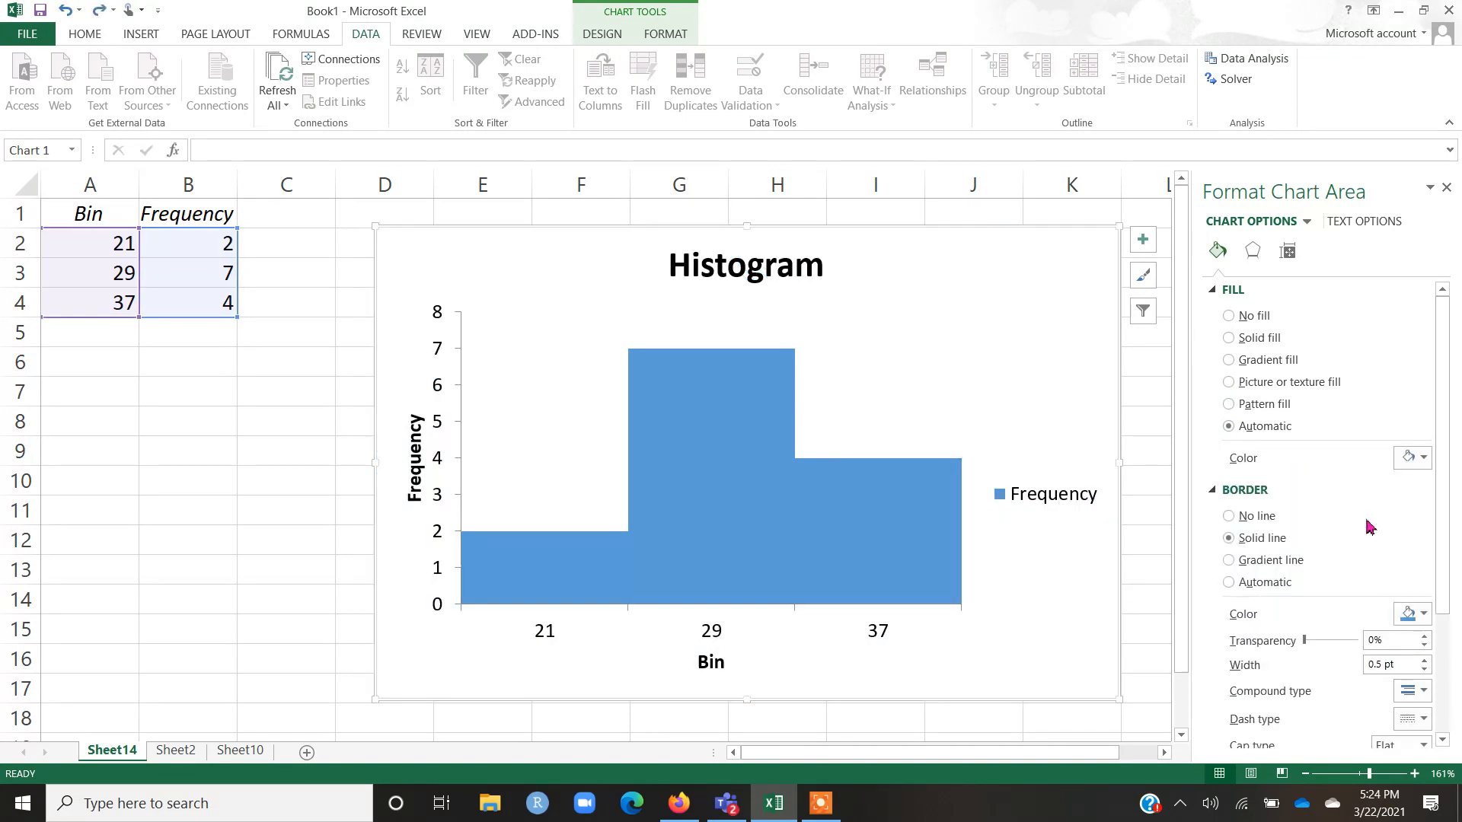
# Try a brick pattern fill on only the histogram column for bin 29, and undo it.
pyautogui.click(763, 539)
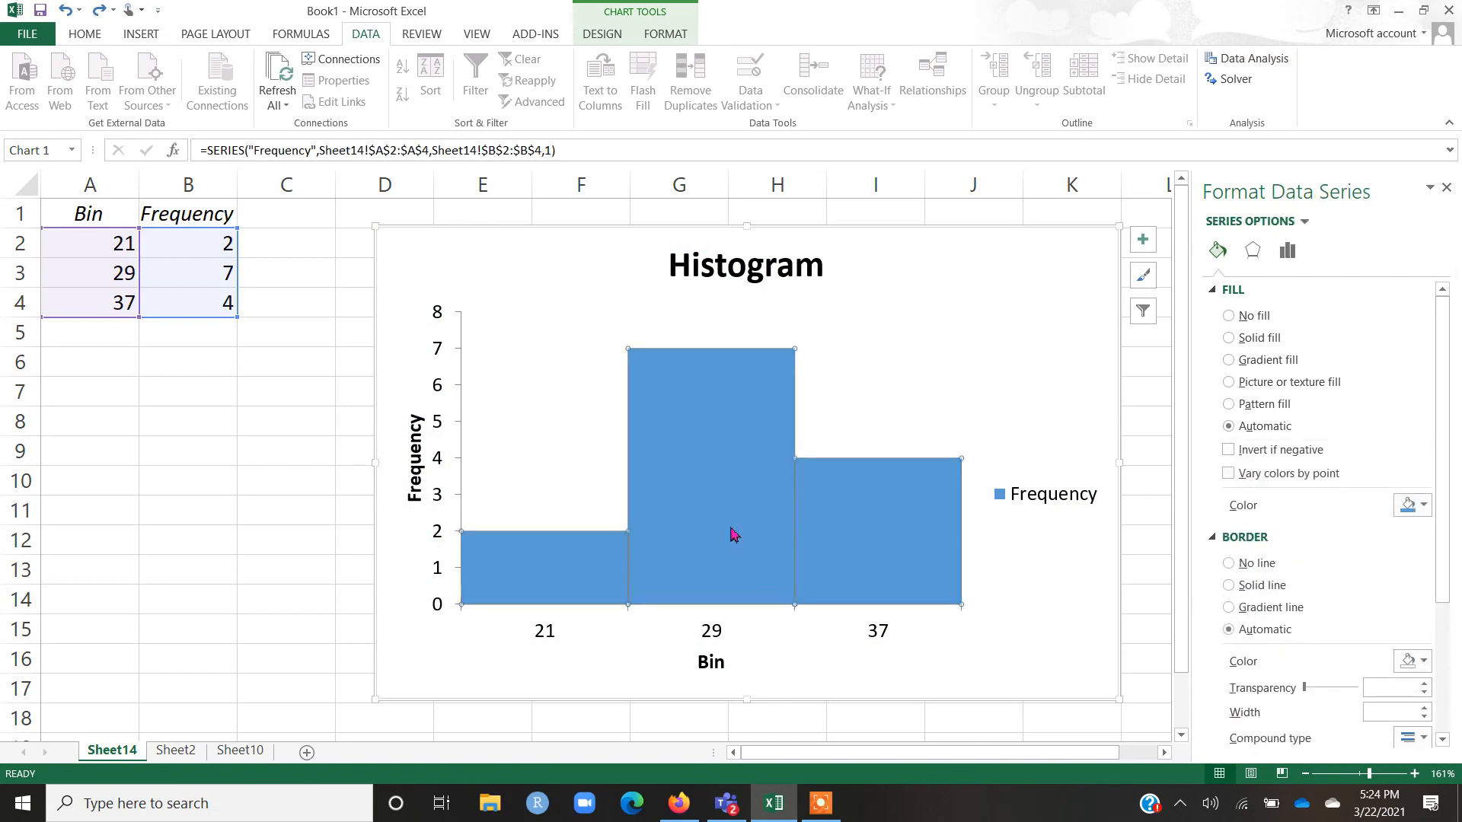
pyautogui.click(754, 454)
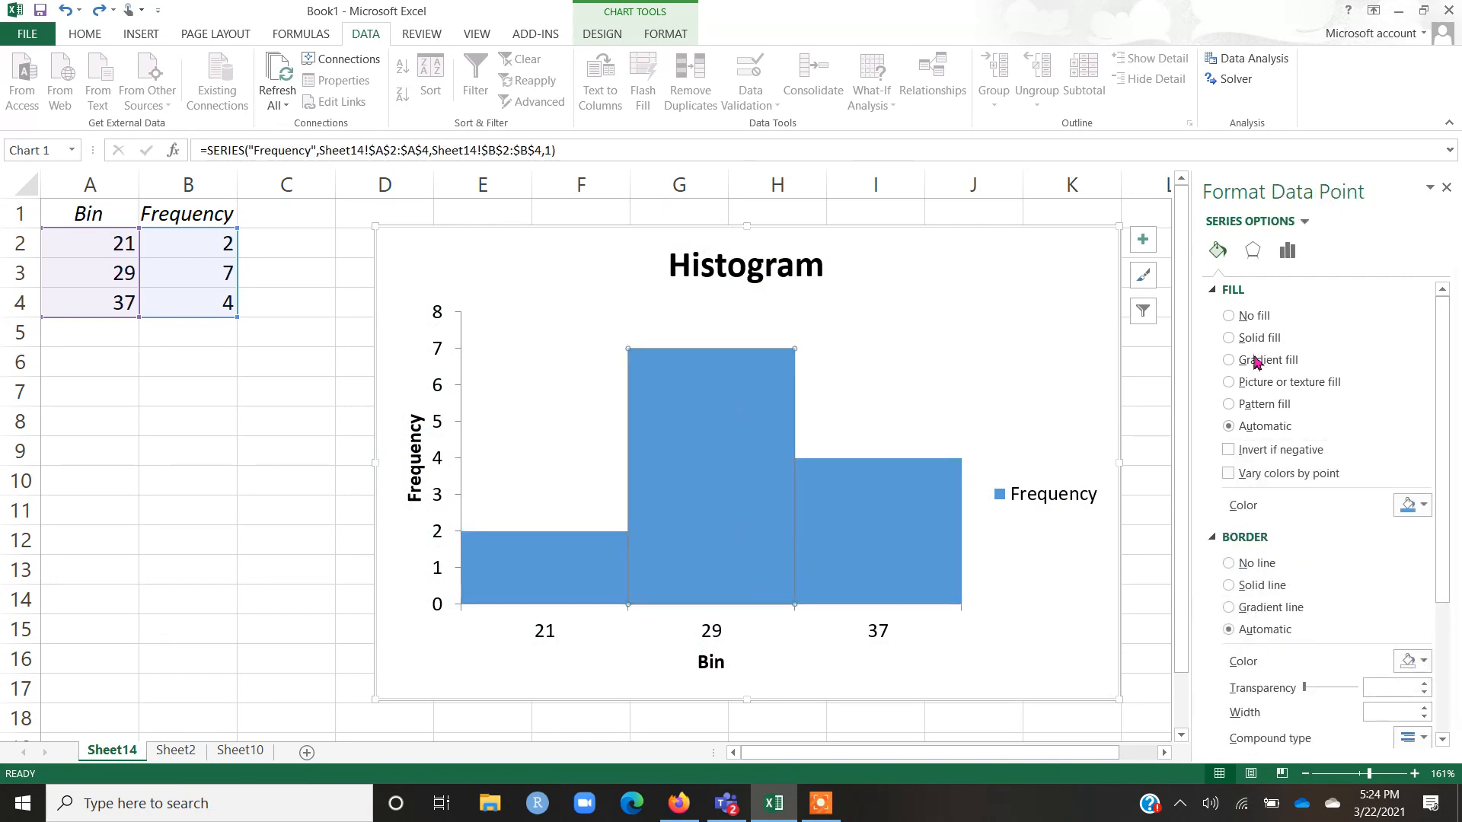
pyautogui.click(1231, 407)
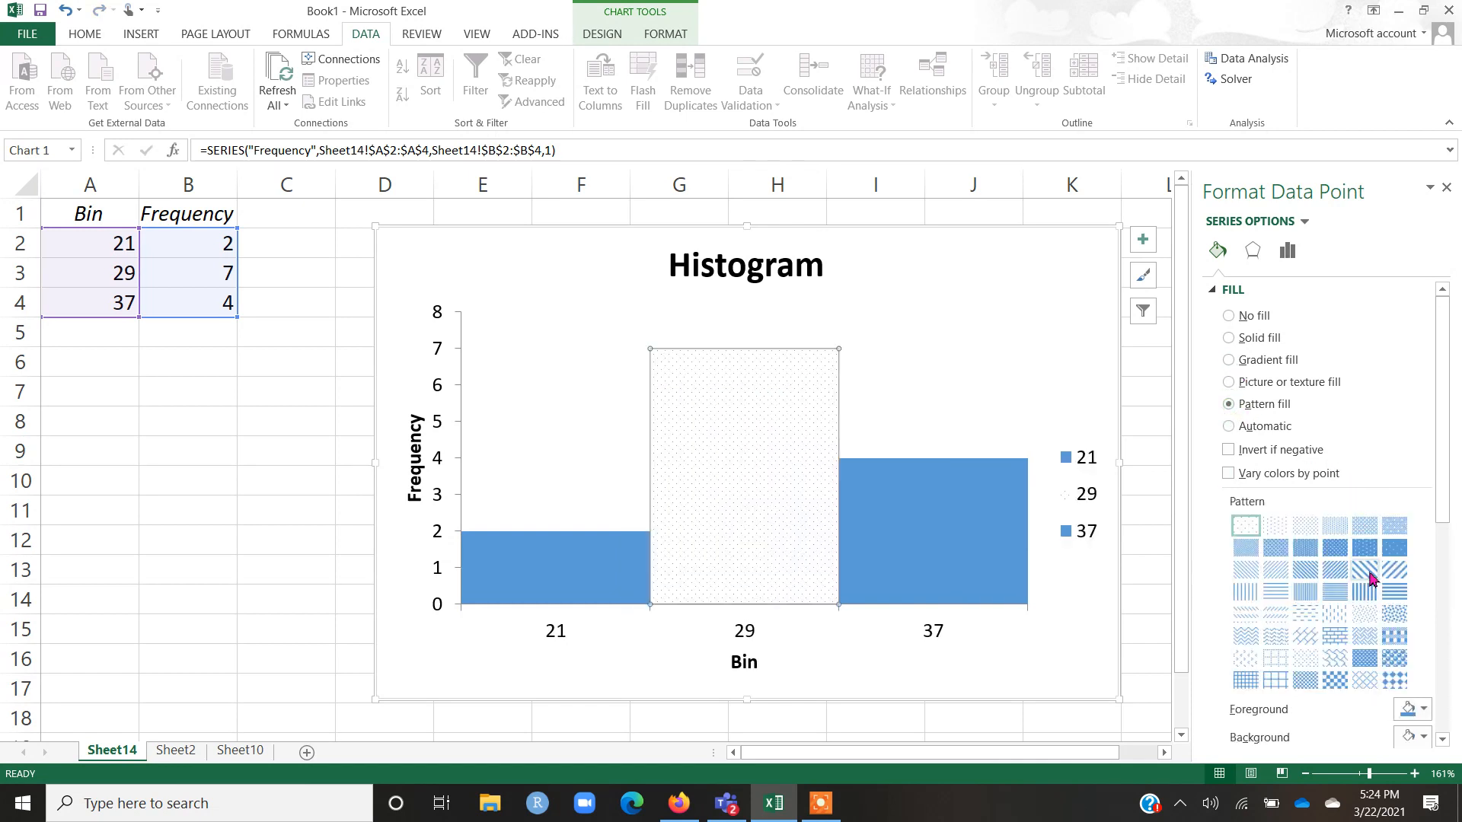
pyautogui.click(1339, 638)
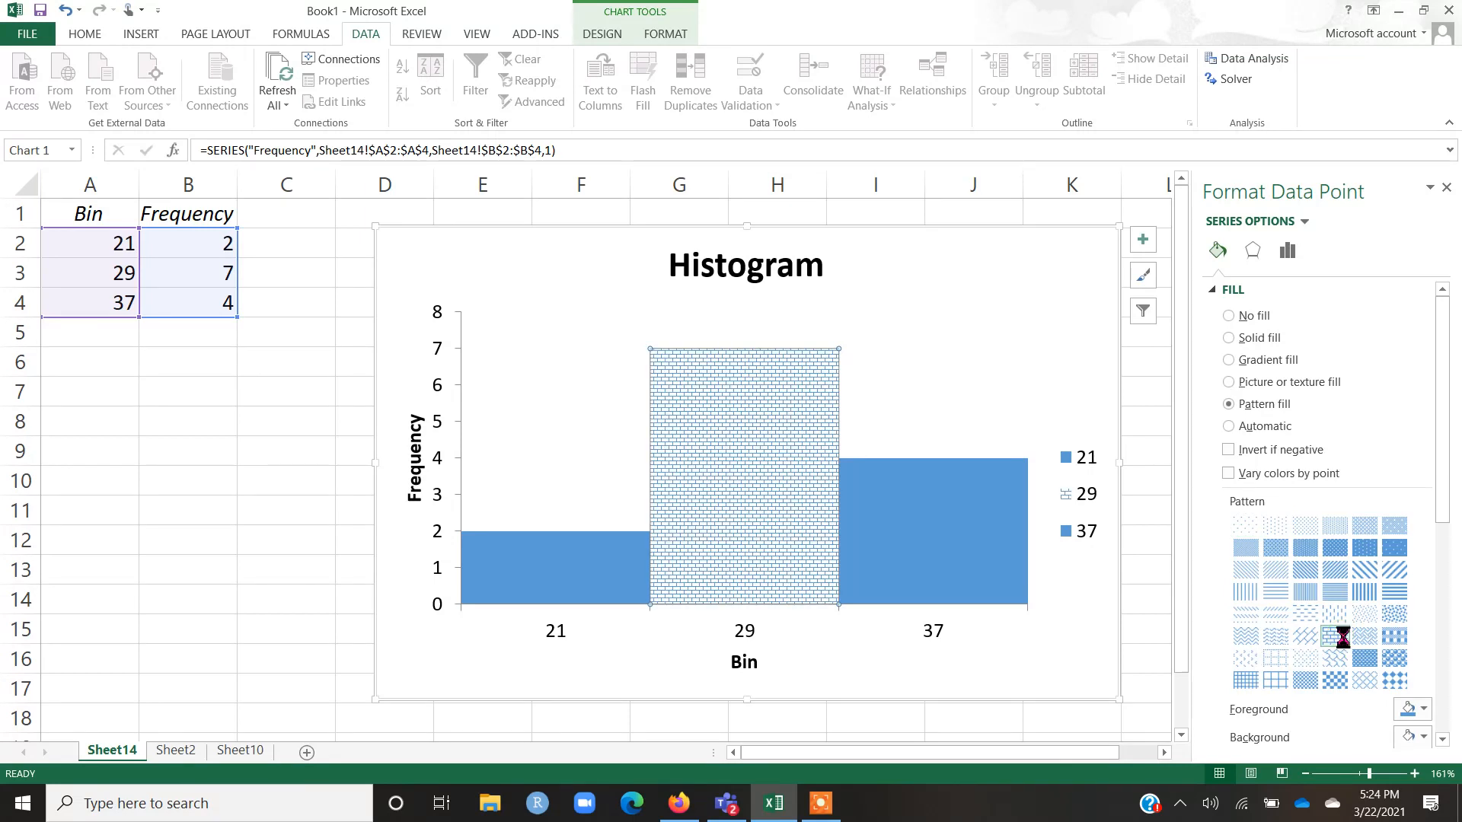
pyautogui.hotkey('ctrl', 'z')
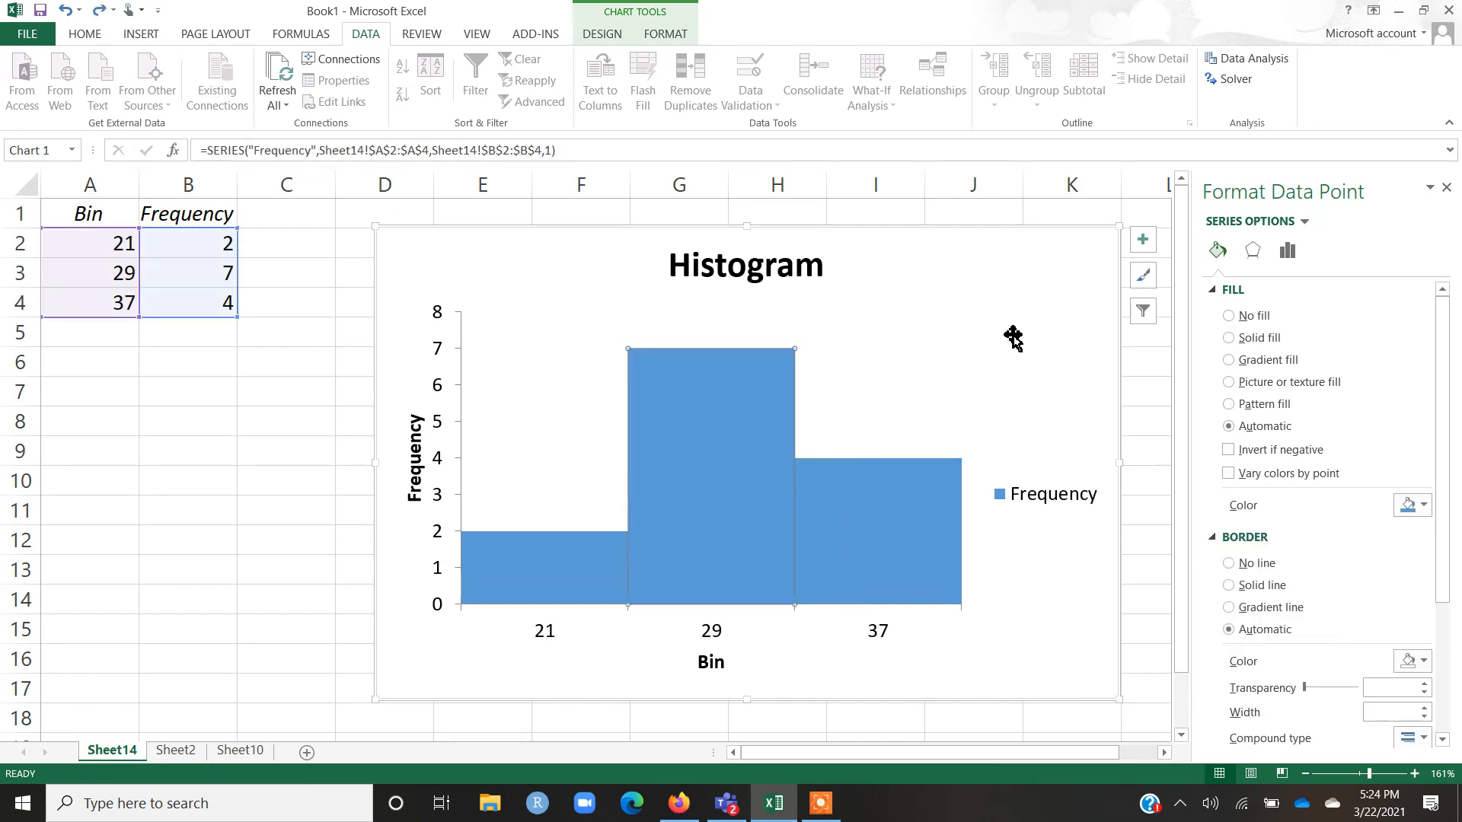
# Add a data table beneath the histogram's columns and deselect the chart.
pyautogui.click(1144, 242)
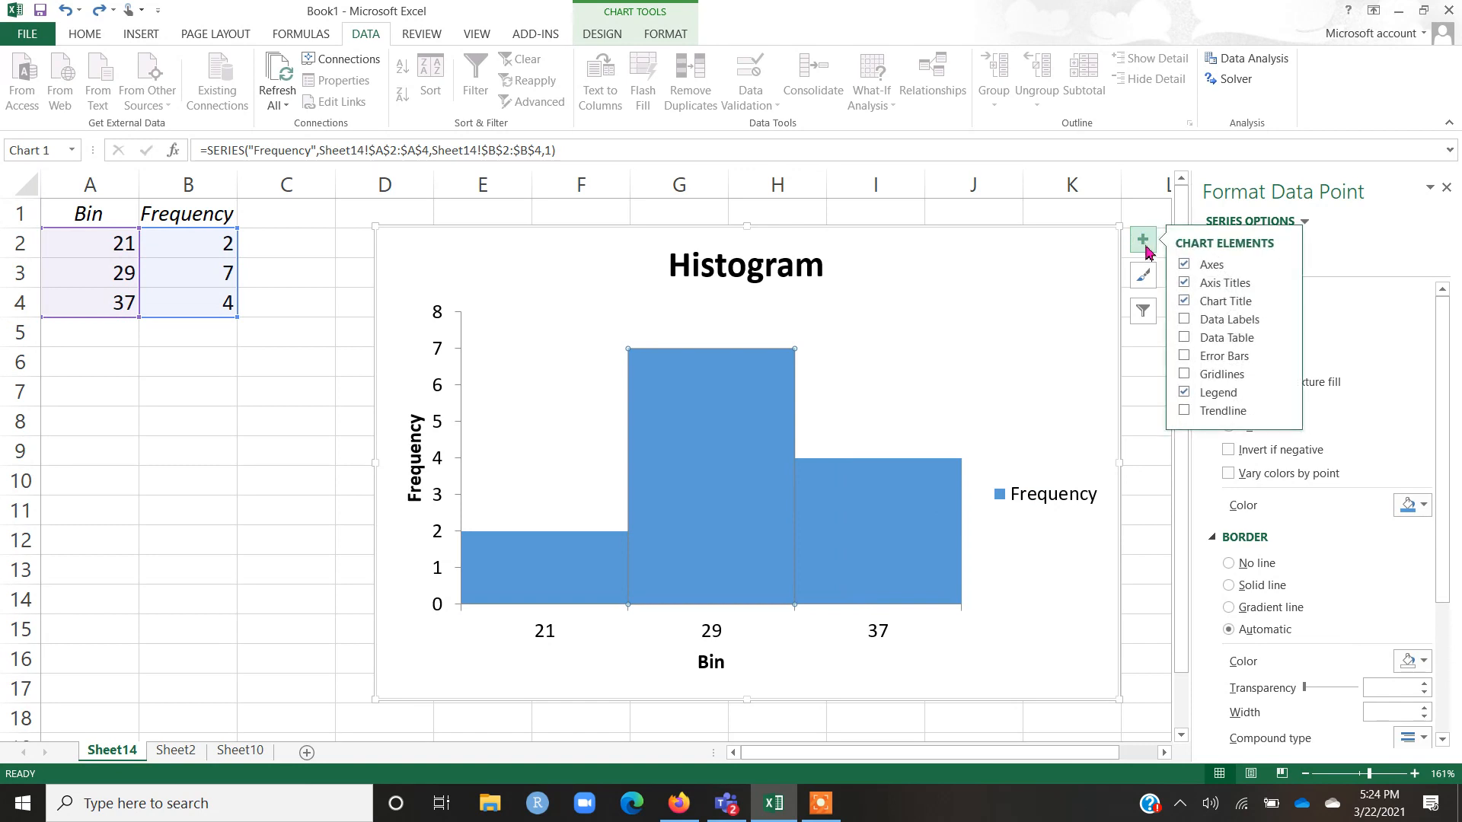
pyautogui.click(1185, 339)
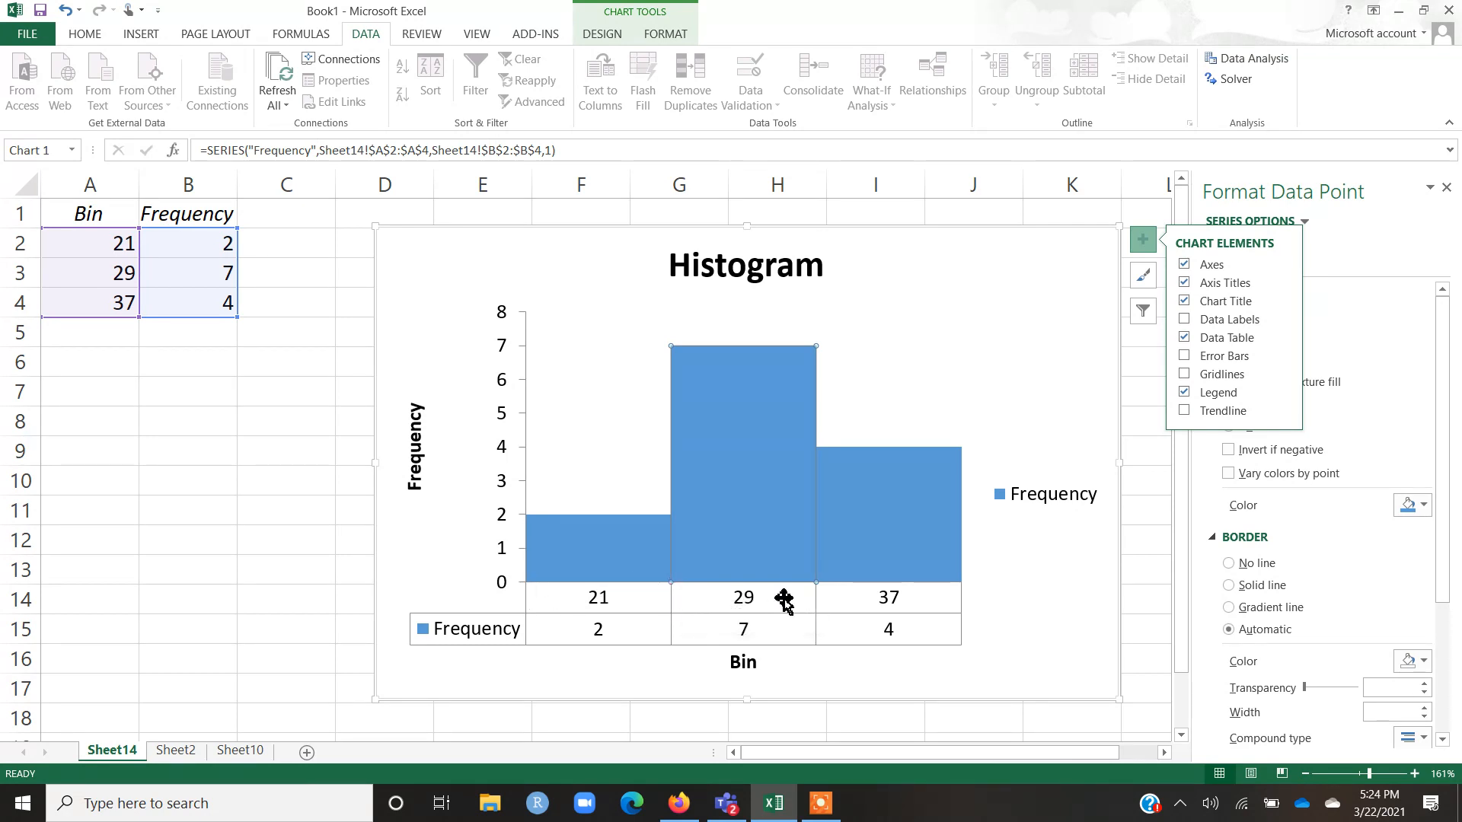
pyautogui.click(274, 513)
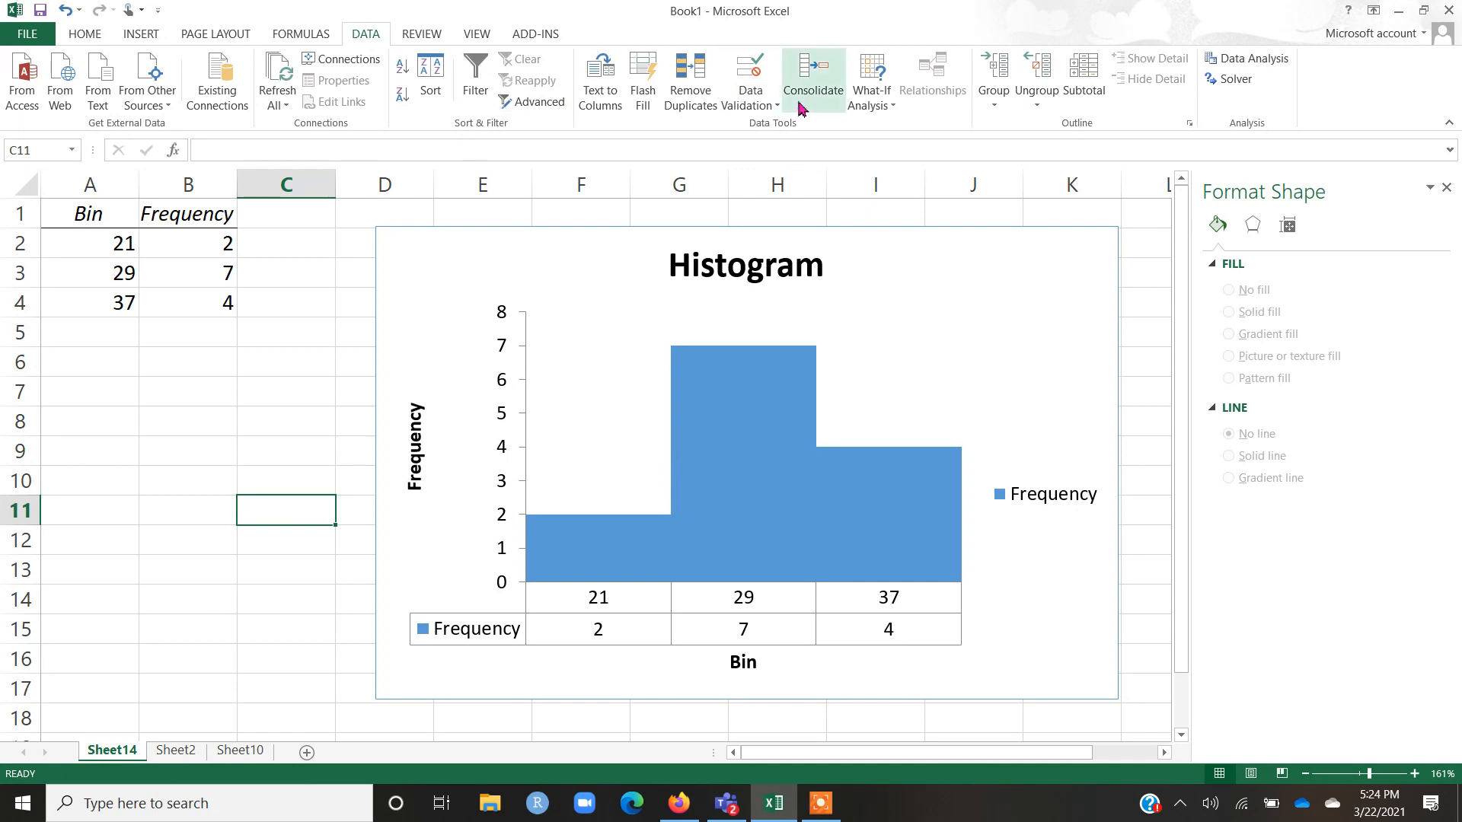
# Preview the basic scatter chart among the available chart types without inserting it.
pyautogui.click(143, 35)
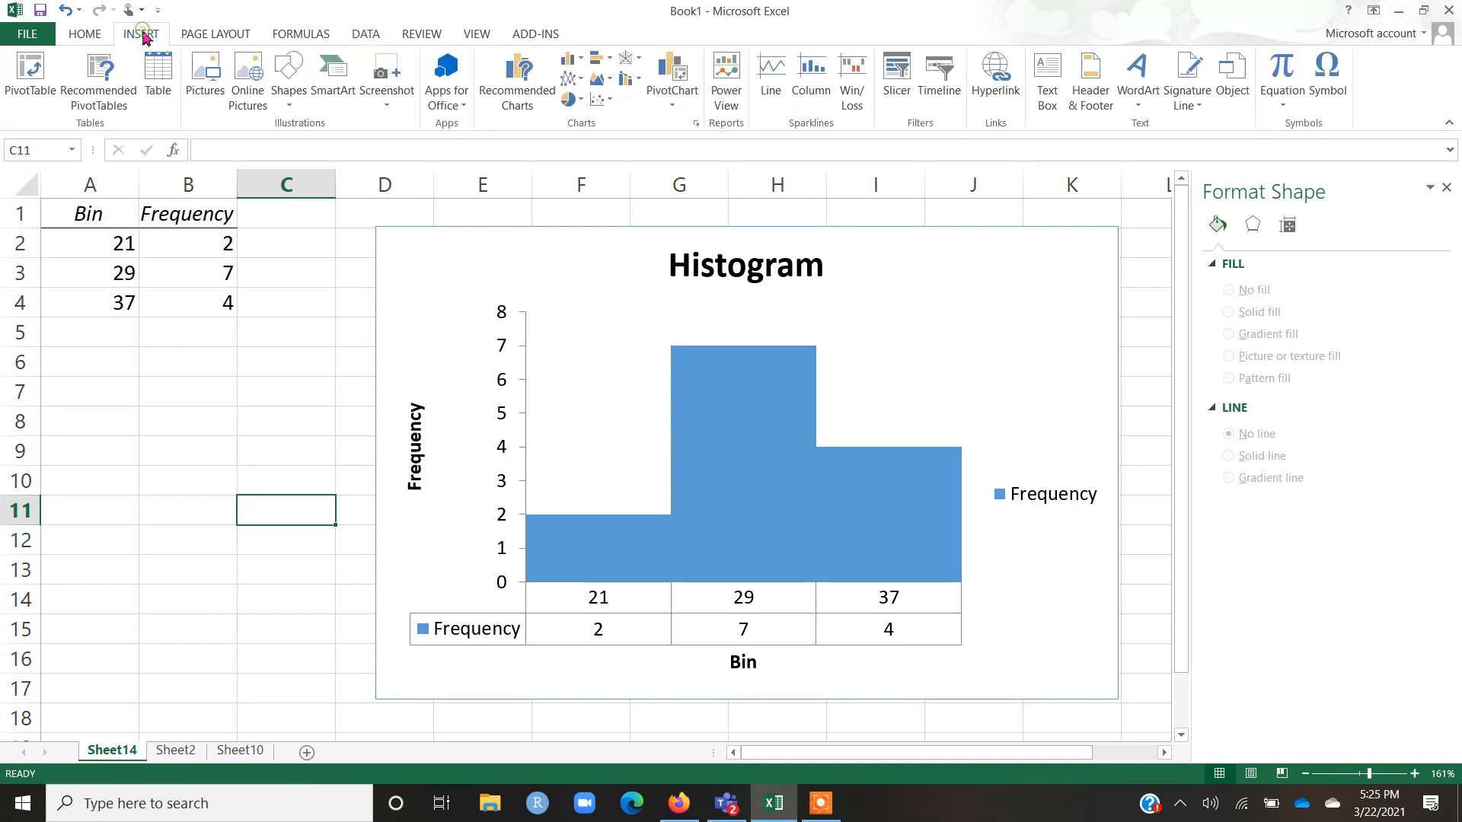
pyautogui.click(601, 99)
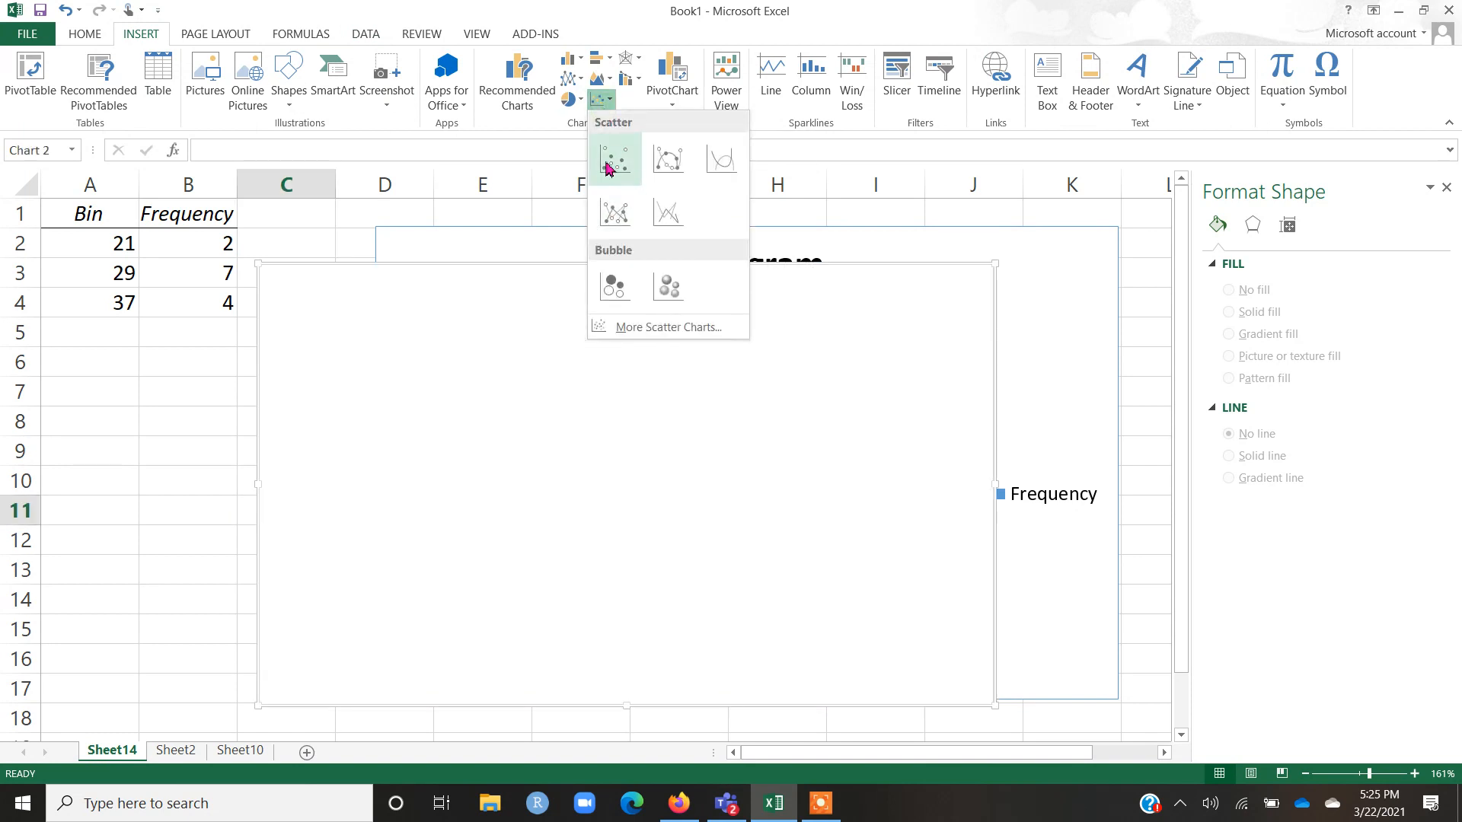
pyautogui.click(1138, 385)
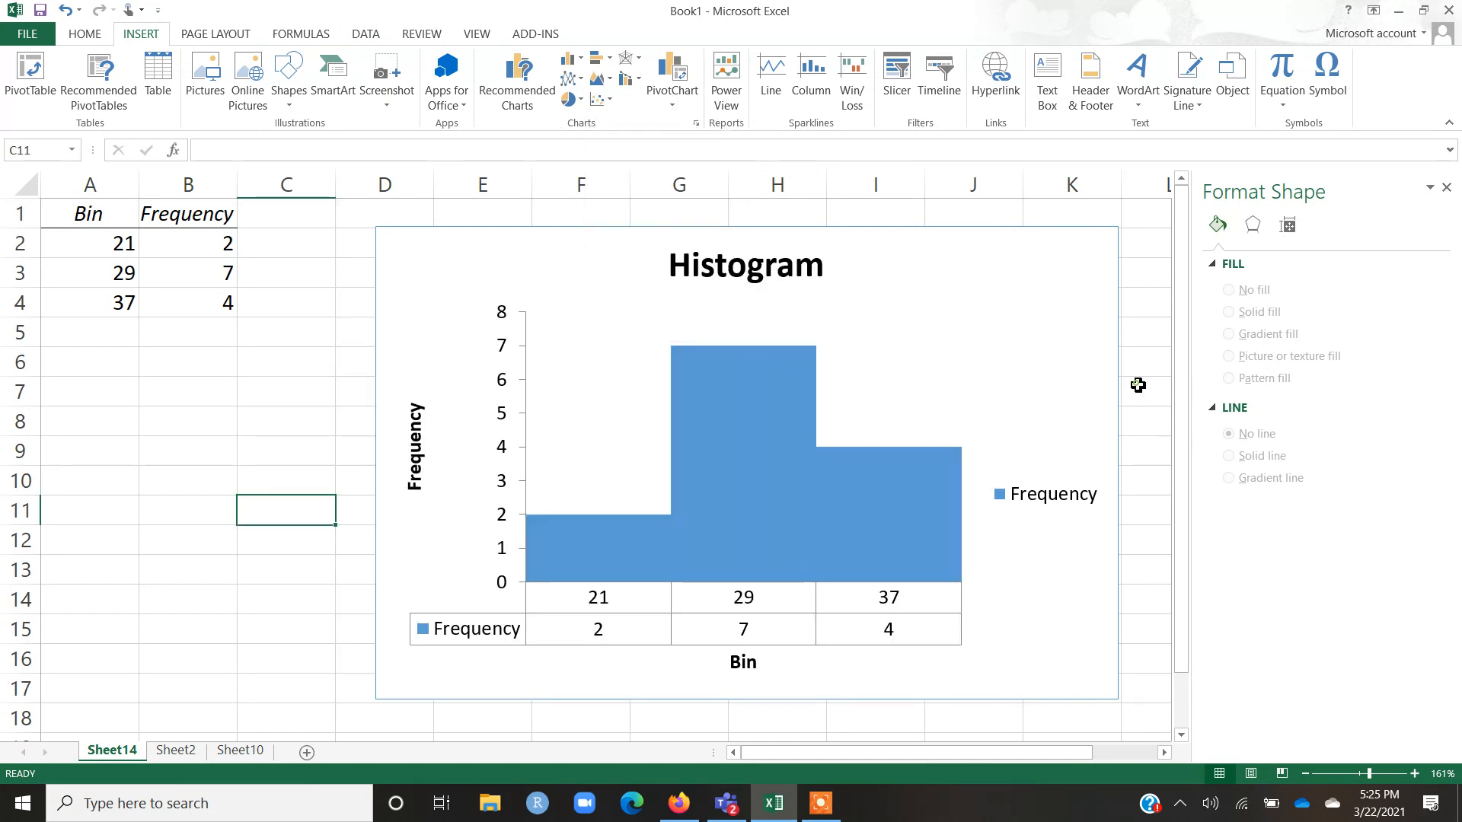
pyautogui.click(820, 803)
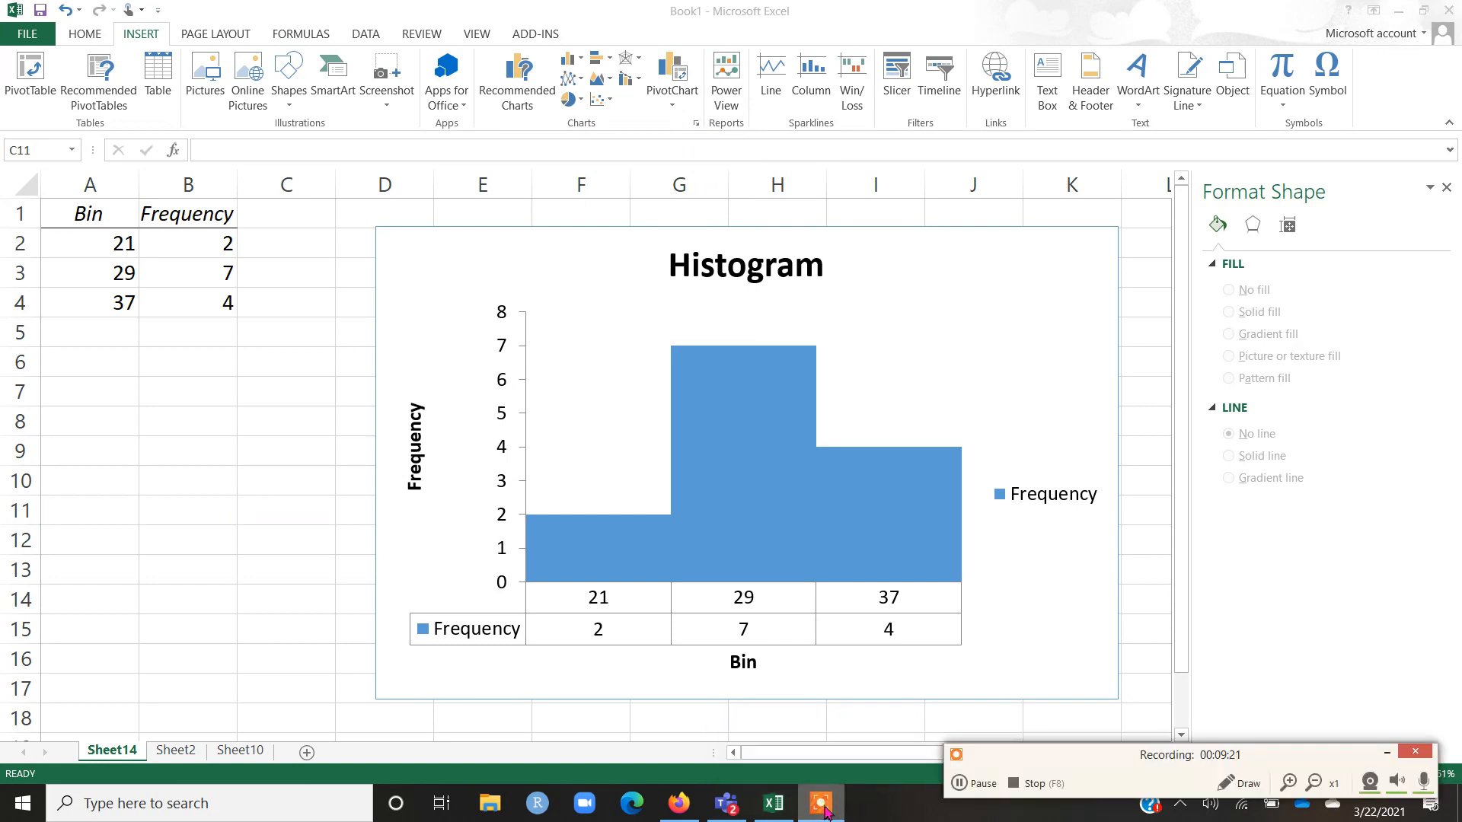
pyautogui.moveTo(1033, 760); pyautogui.dragTo(1151, 591)
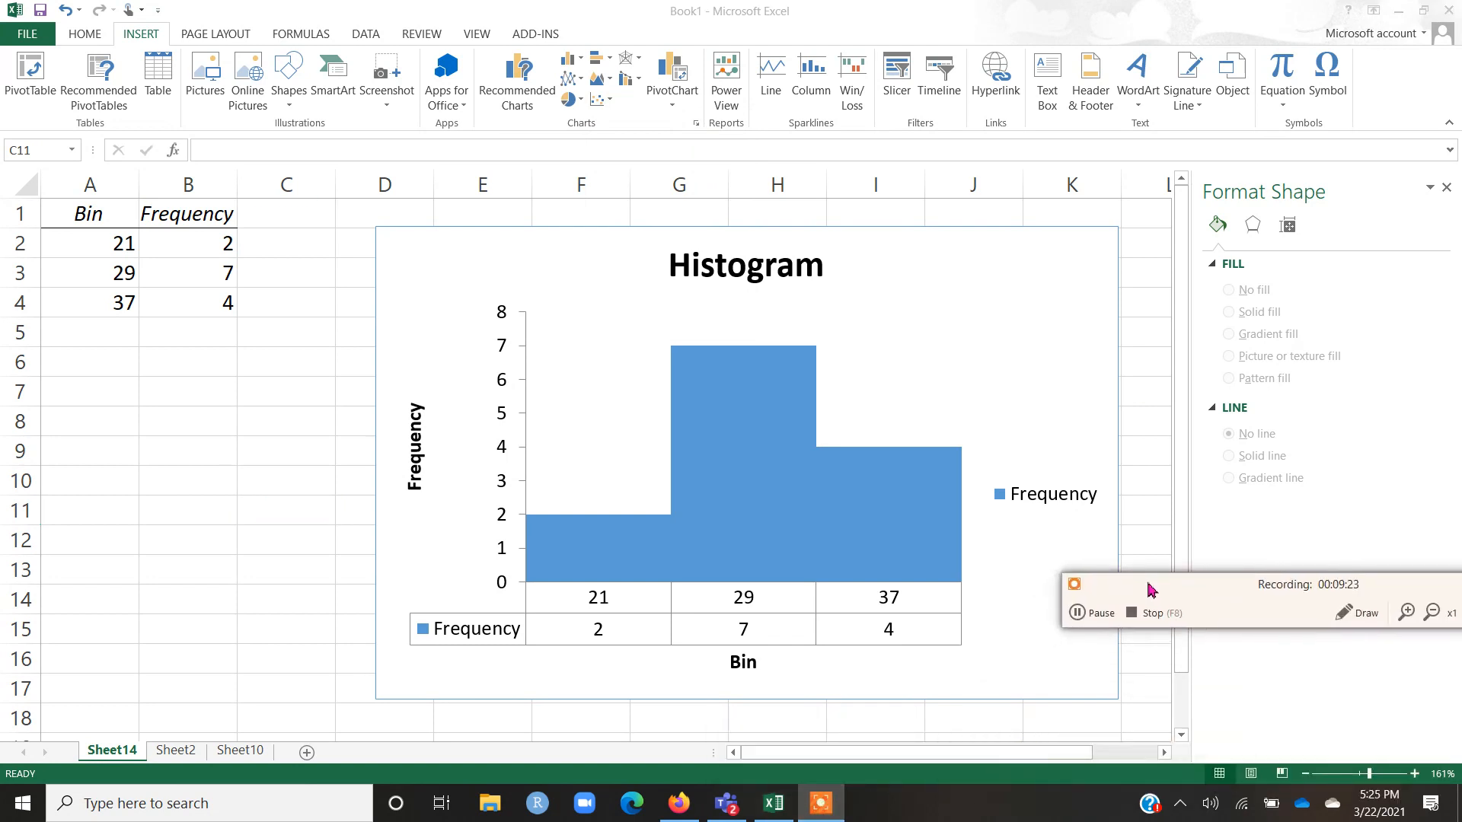